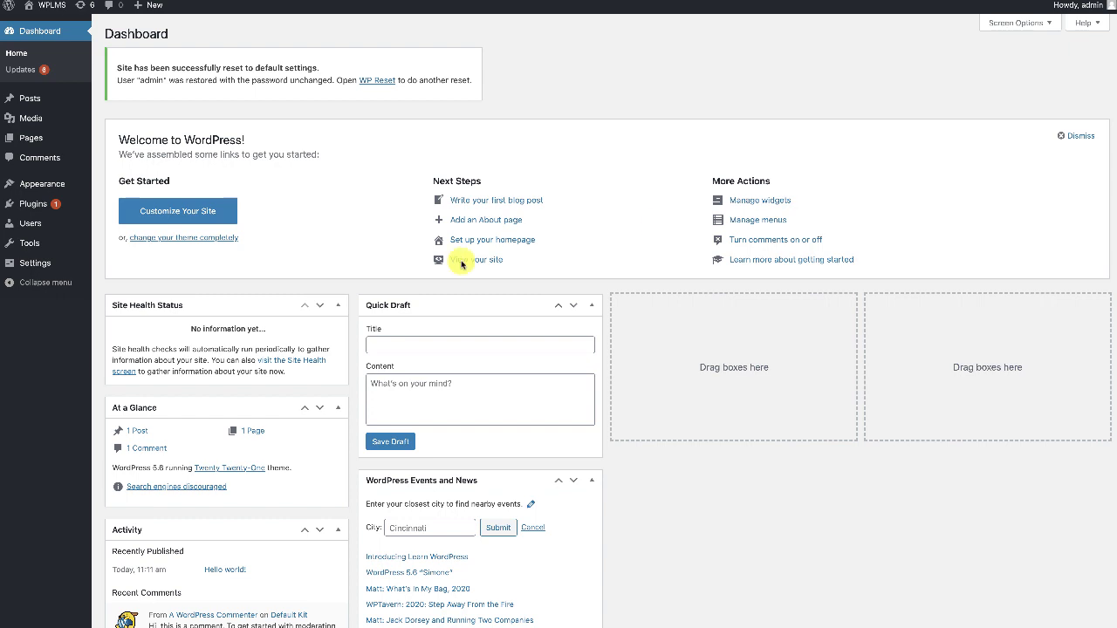
- Search the theme directory for "astra", then install and activate the Astra theme
mouse_move(25, 184)
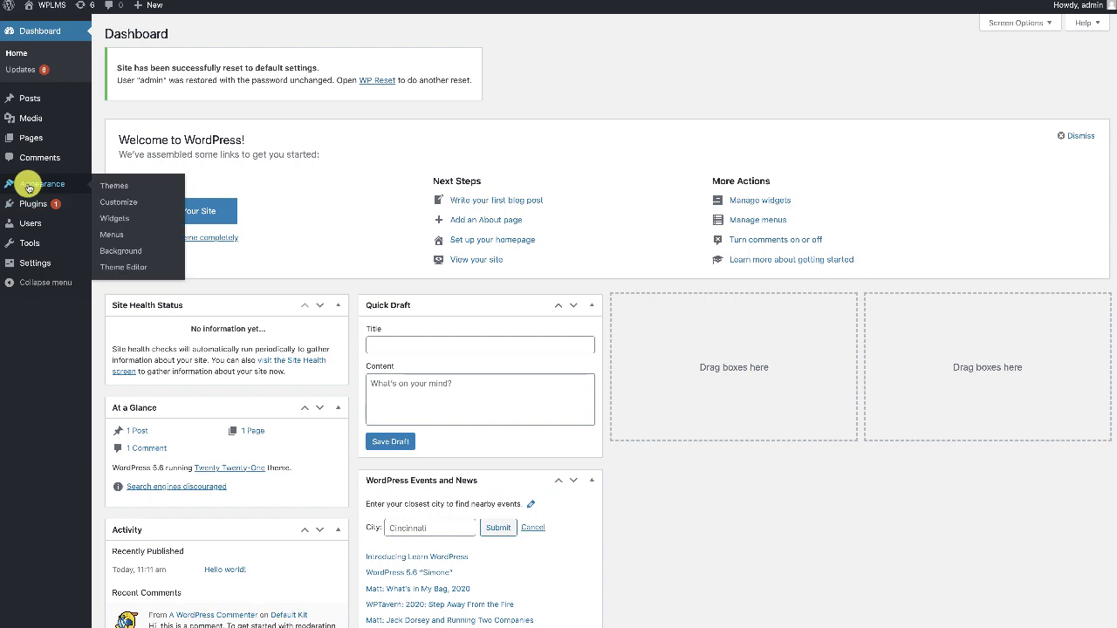
click(116, 189)
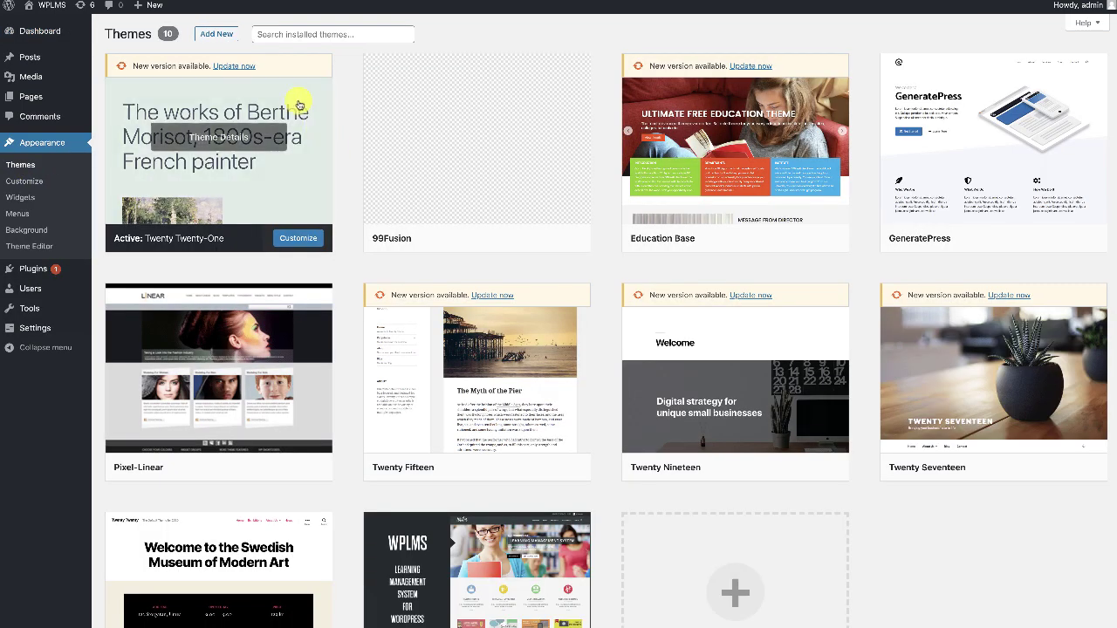
click(220, 35)
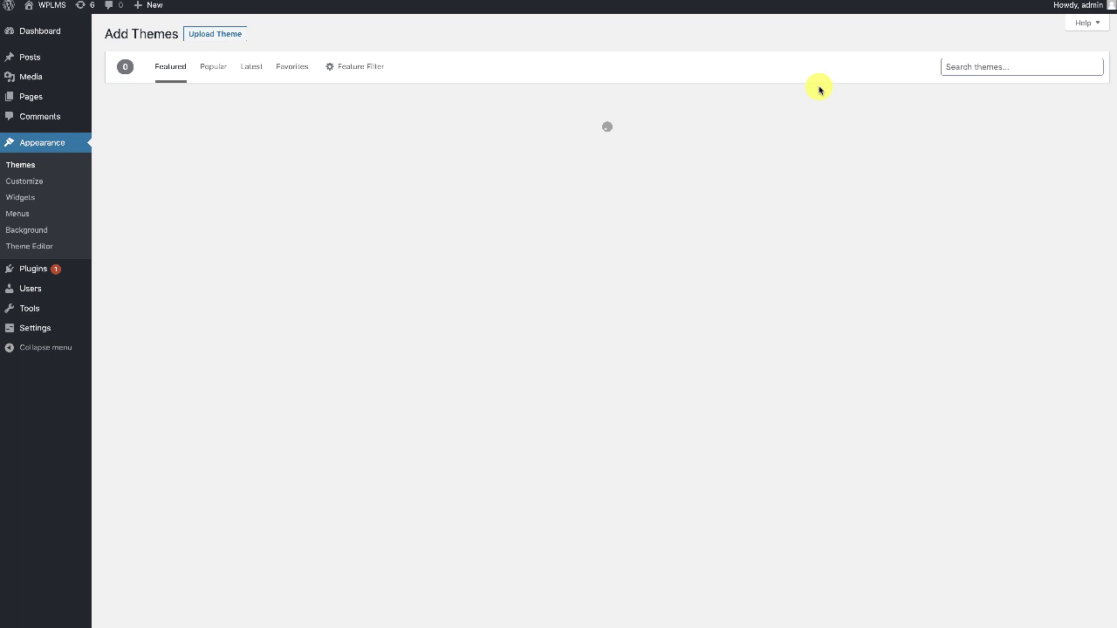
click(1010, 68)
text(astra)
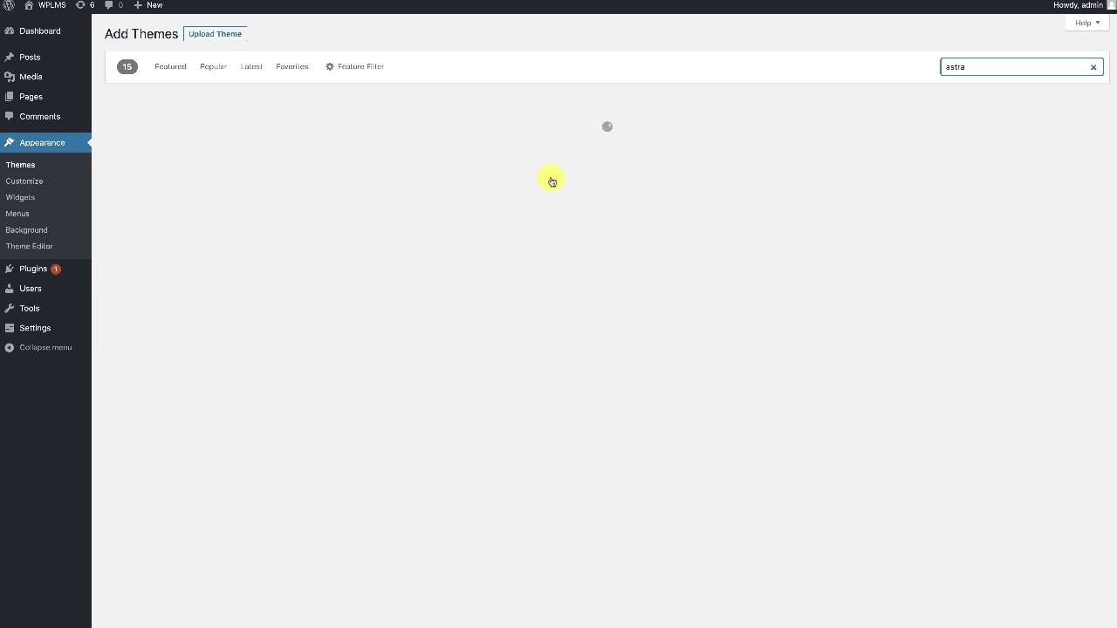
click(257, 283)
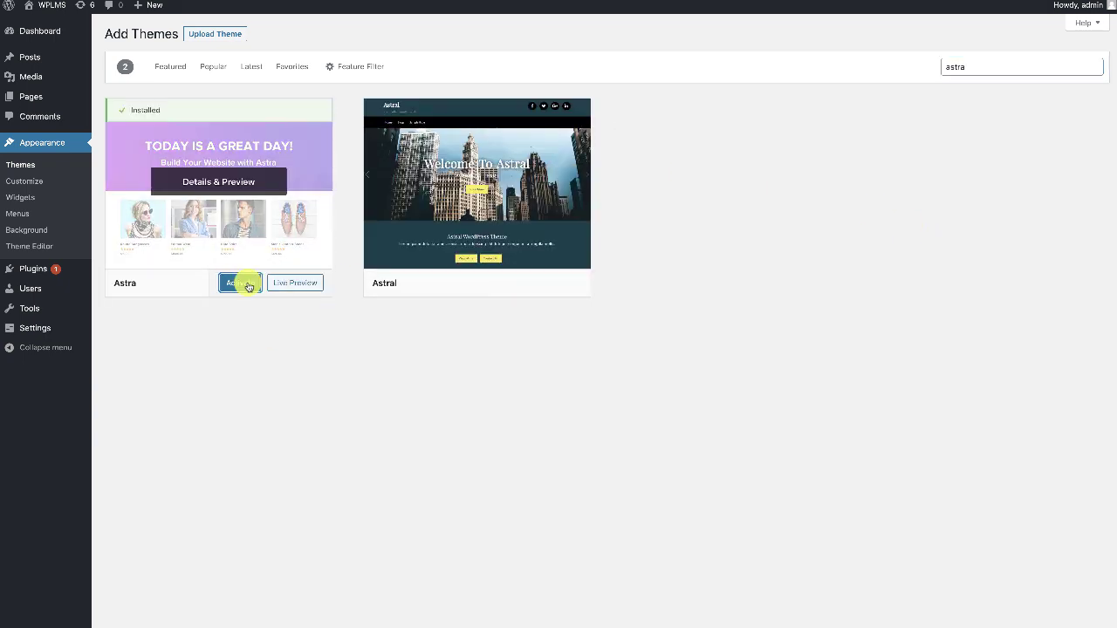
click(248, 285)
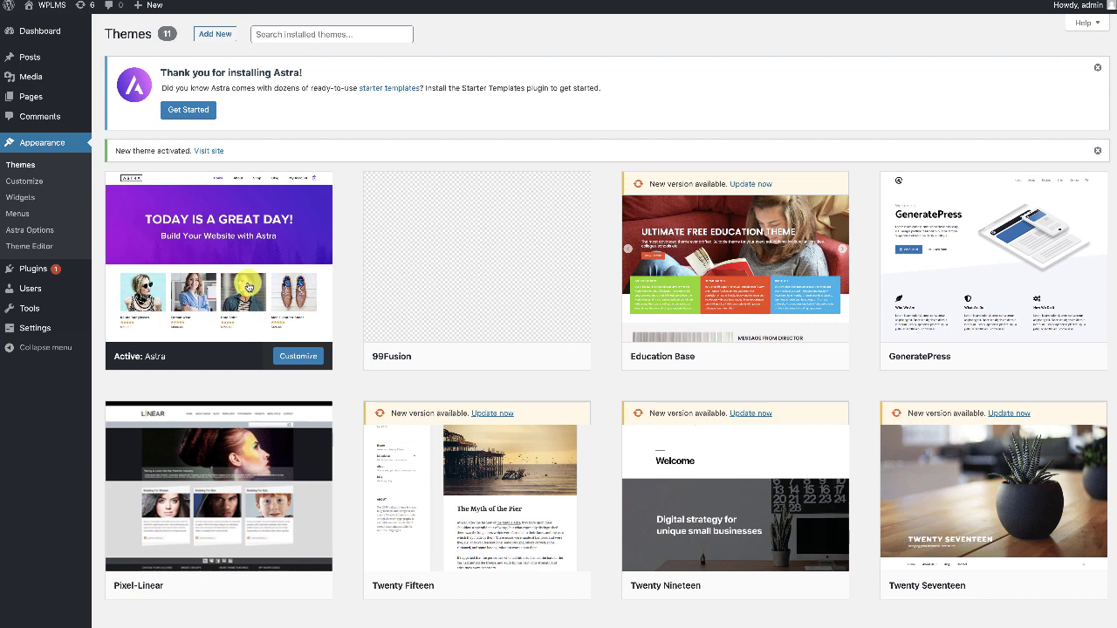
- Find the BuddyPress plugin by searching for "buddypress" and activate it
mouse_move(28, 271)
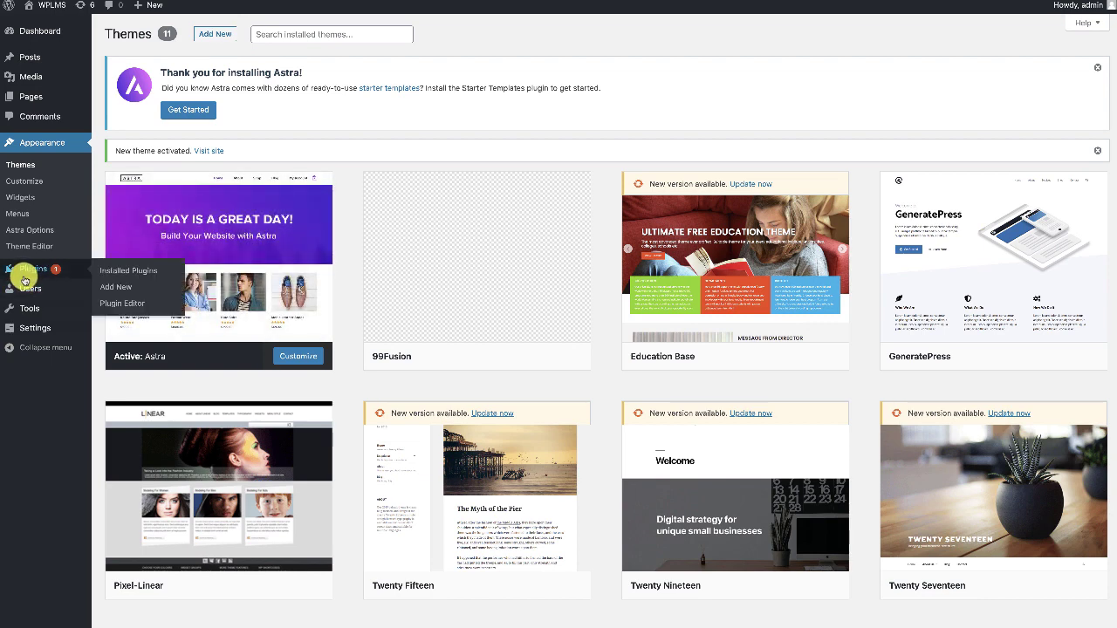
click(121, 288)
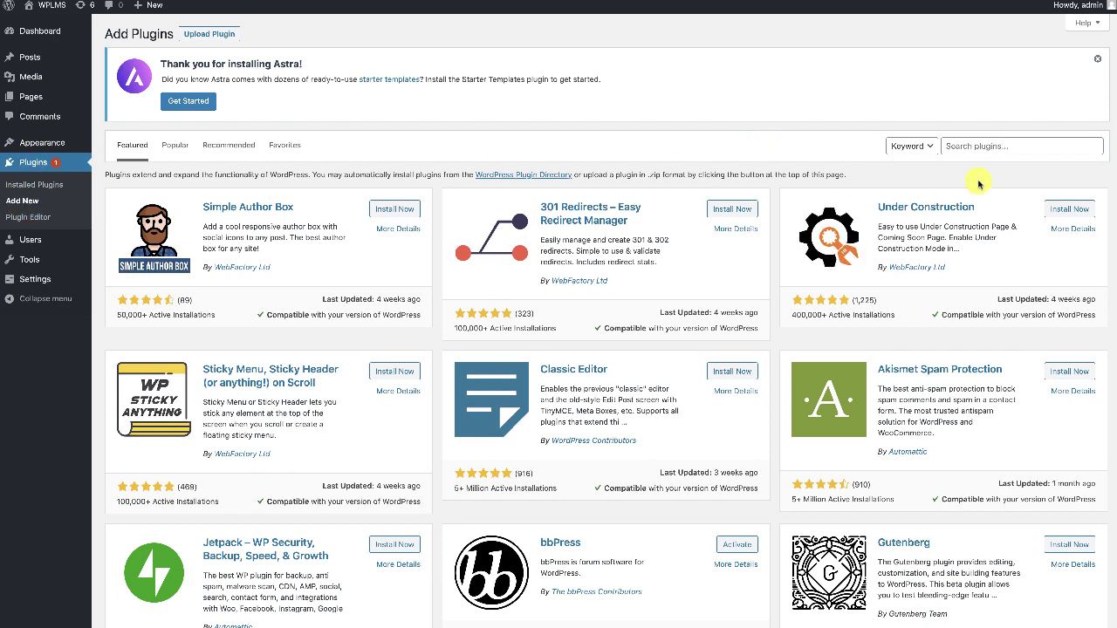
click(965, 145)
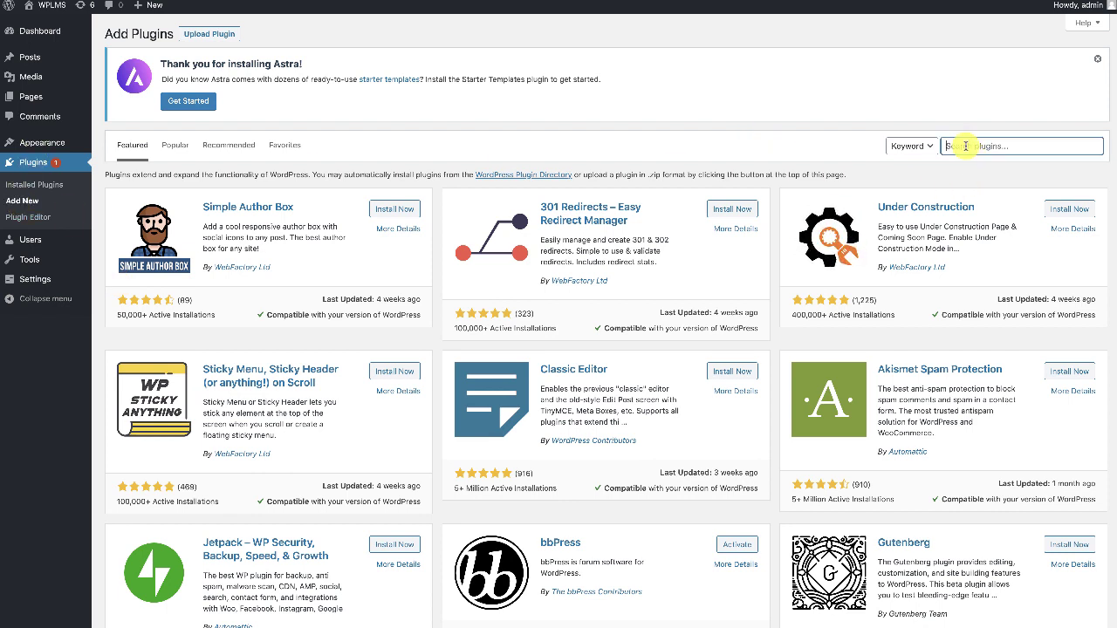
text(buddypress)
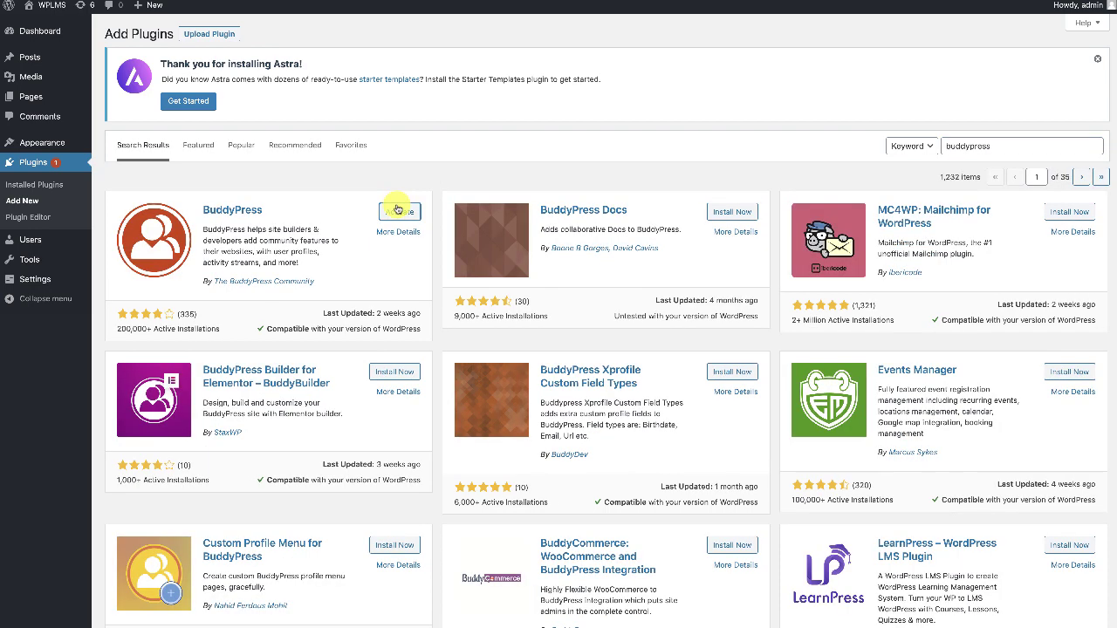
click(397, 211)
click(917, 106)
- Find the WooCommerce plugin by searching for "woocommerce" and activate it
mouse_move(67, 249)
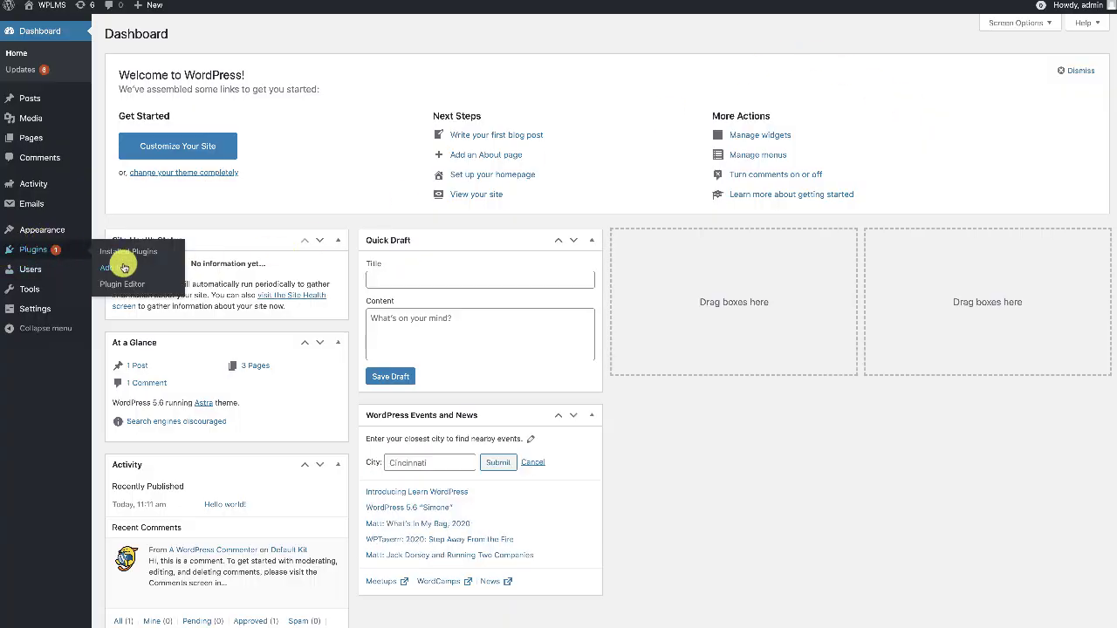
click(123, 268)
text(woocommerce)
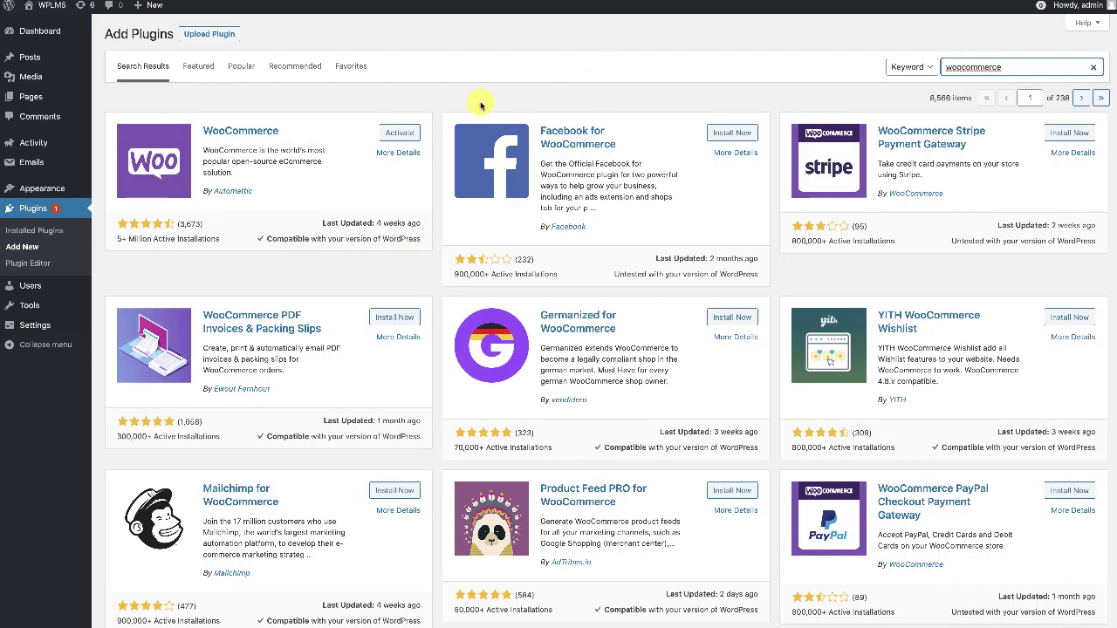
click(398, 133)
- Fill the WooCommerce store address with placeholder text and continue the setup with Physical products and Downloads as product types
click(512, 139)
text(sfsdf)
click(513, 180)
text(sdfsdf)
click(485, 225)
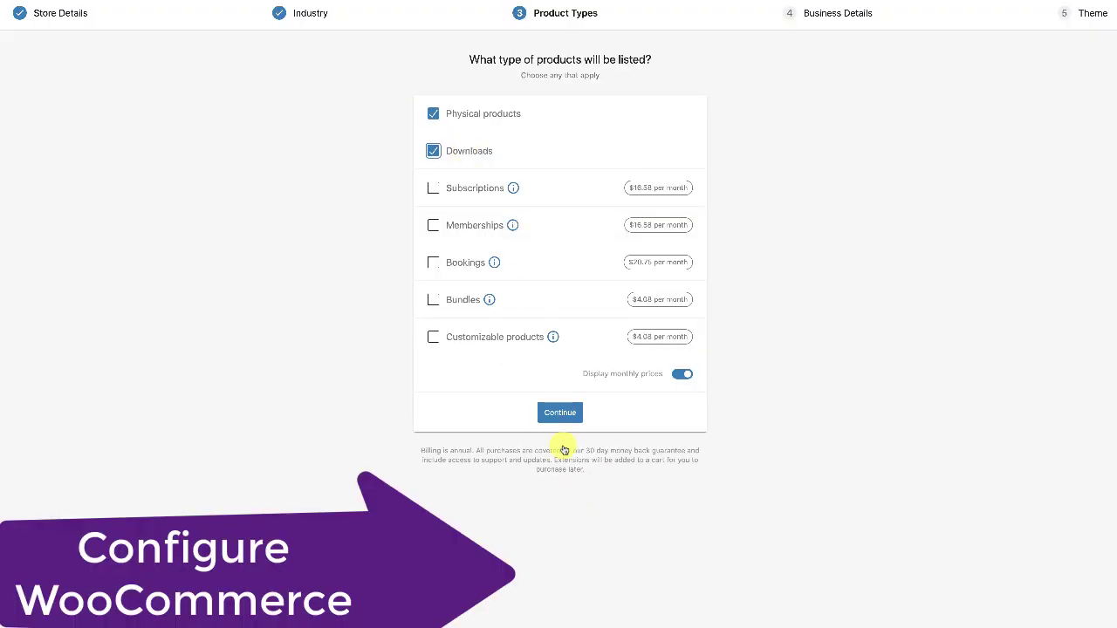
click(552, 413)
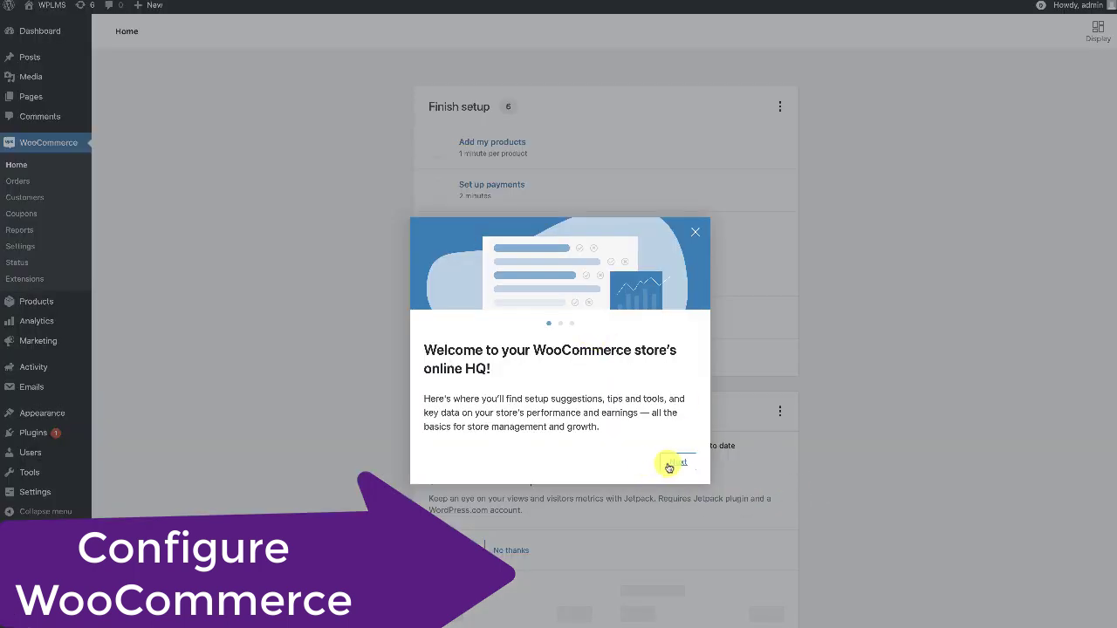
- Go through the WooCommerce welcome introduction to its end and close it
click(674, 463)
click(678, 463)
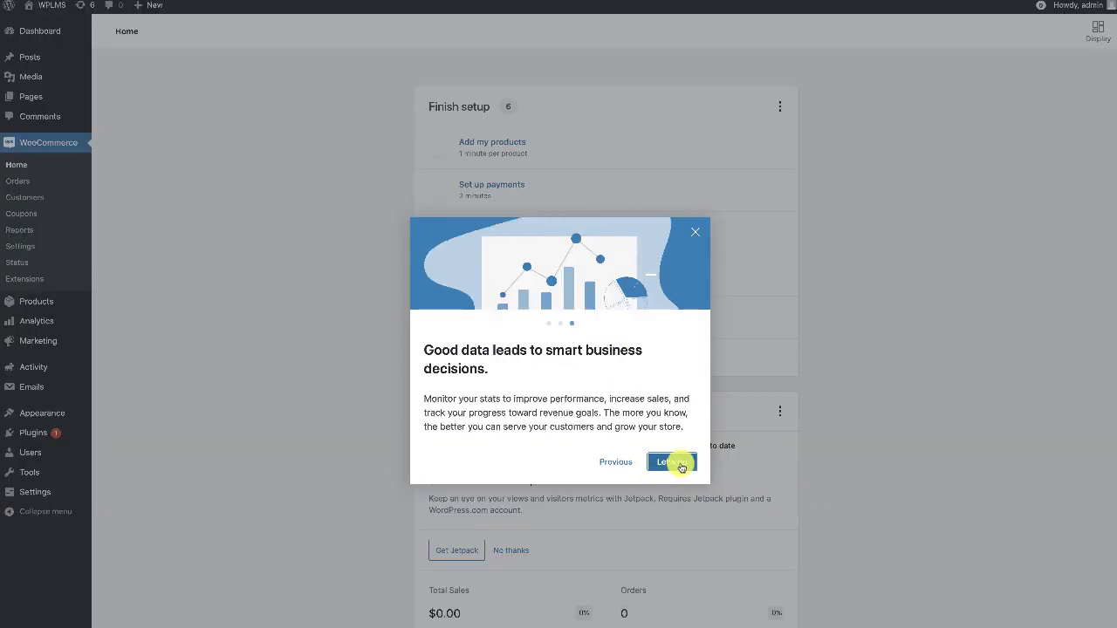
click(680, 465)
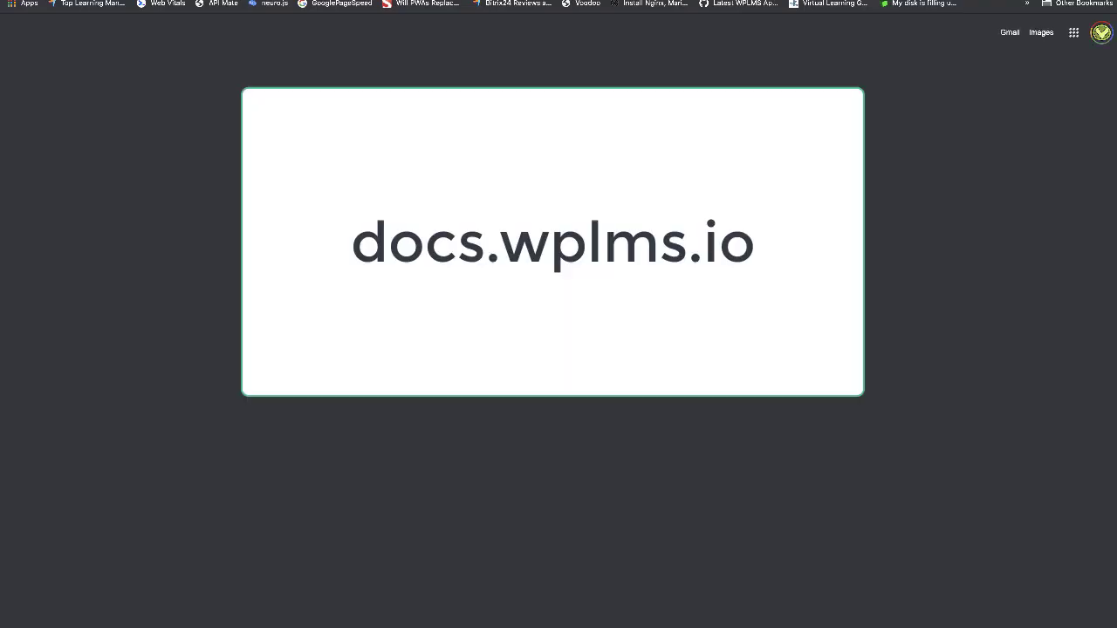
- Open docs.wplms.io and find the plugin download links under Installing Plugins in the "Installing WPLMS on a Fresh WP Install" guide
text(docs.wplms)
key(Return)
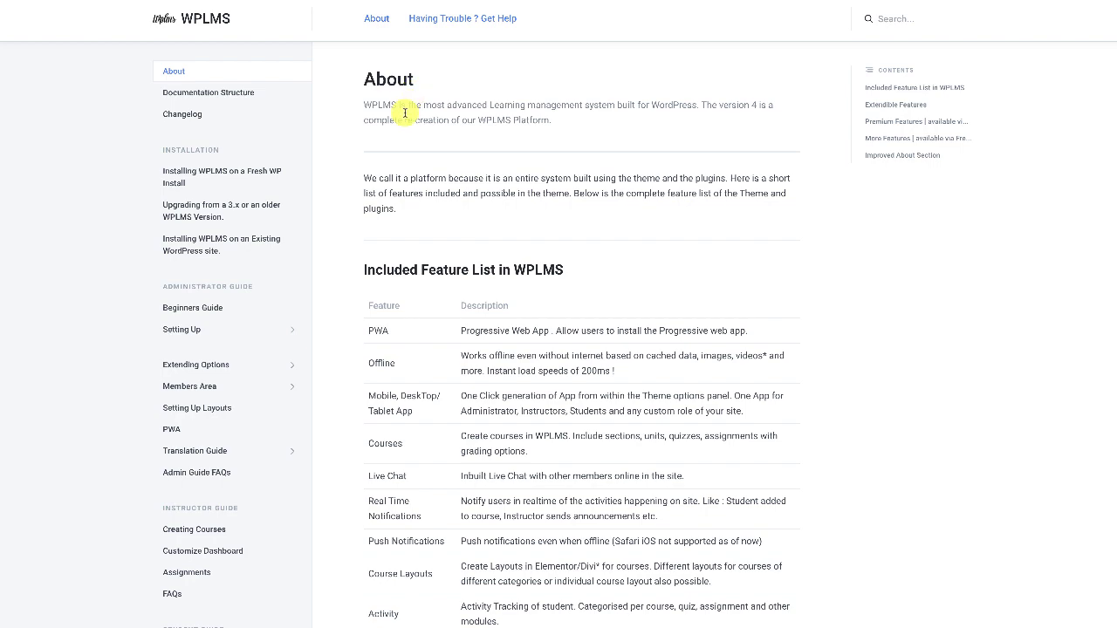
click(274, 179)
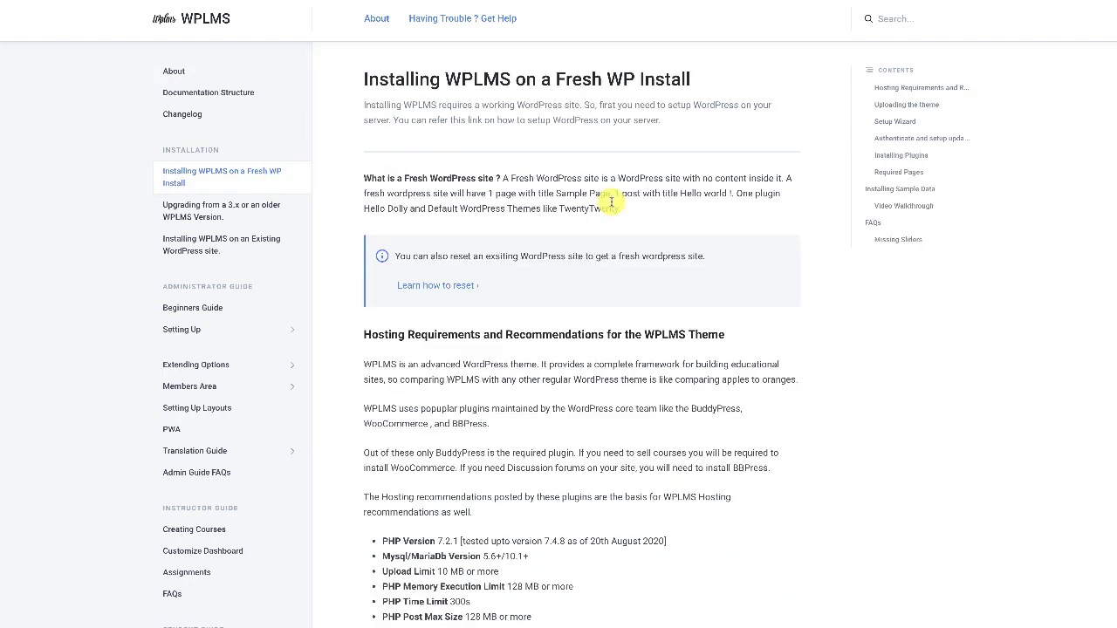
click(899, 157)
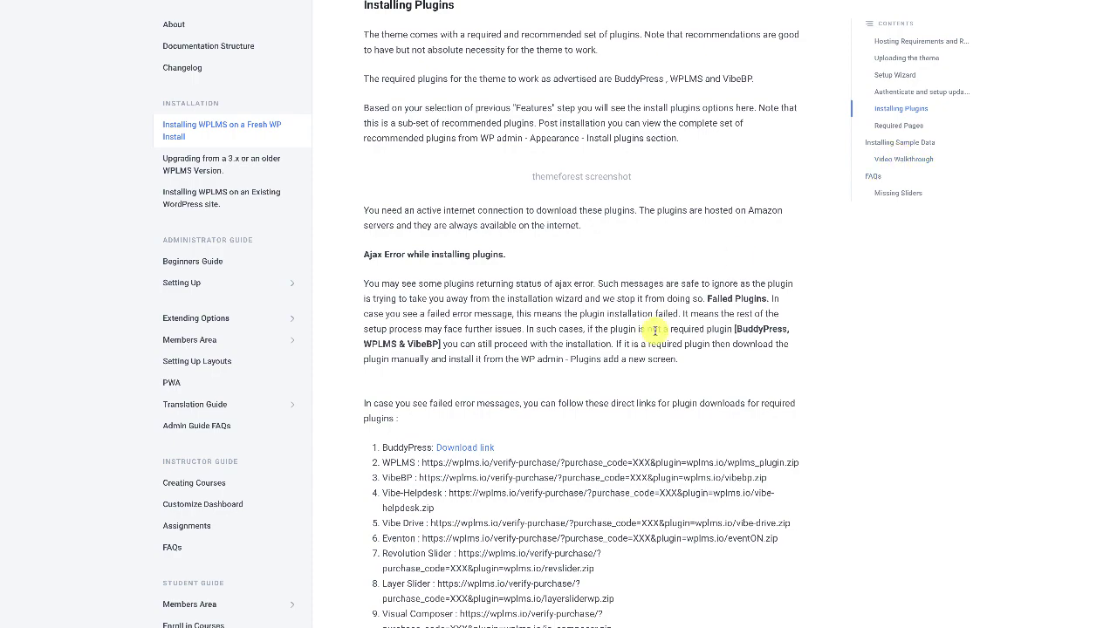
scroll(655, 332, up, 5)
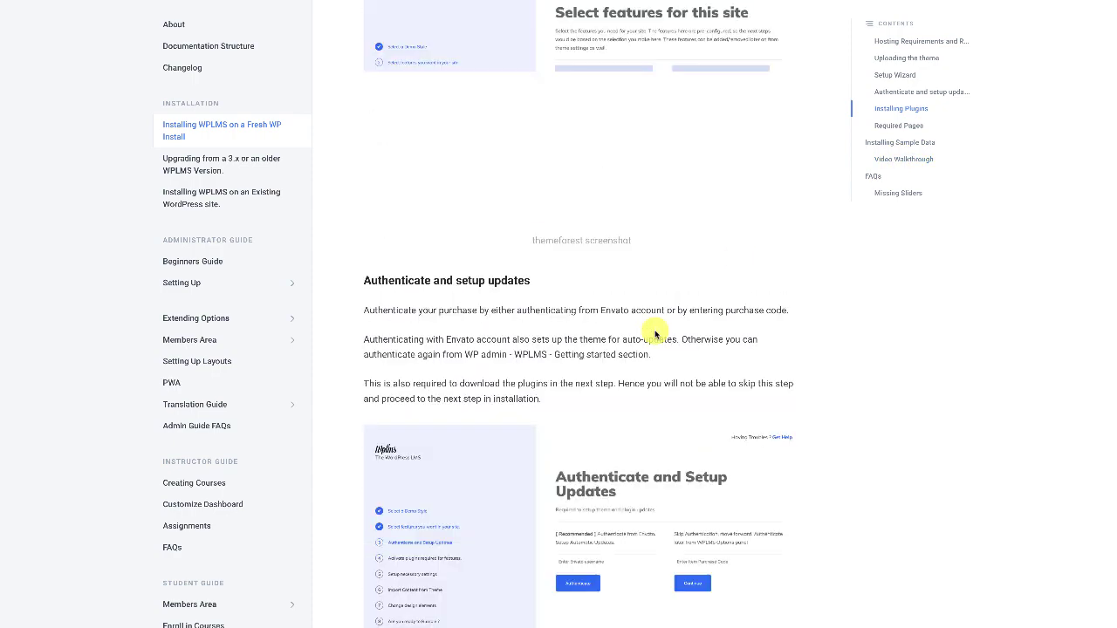
click(907, 109)
scroll(645, 299, down, 5)
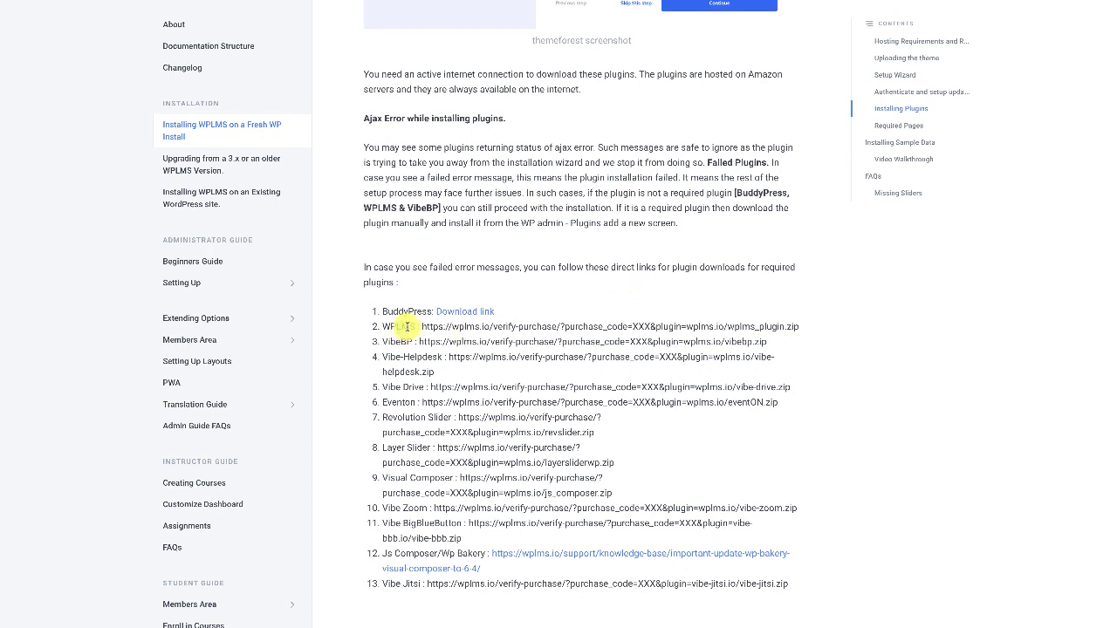
- Copy the VibeBP download URL from the list of direct plugin links
drag(380, 341, 412, 342)
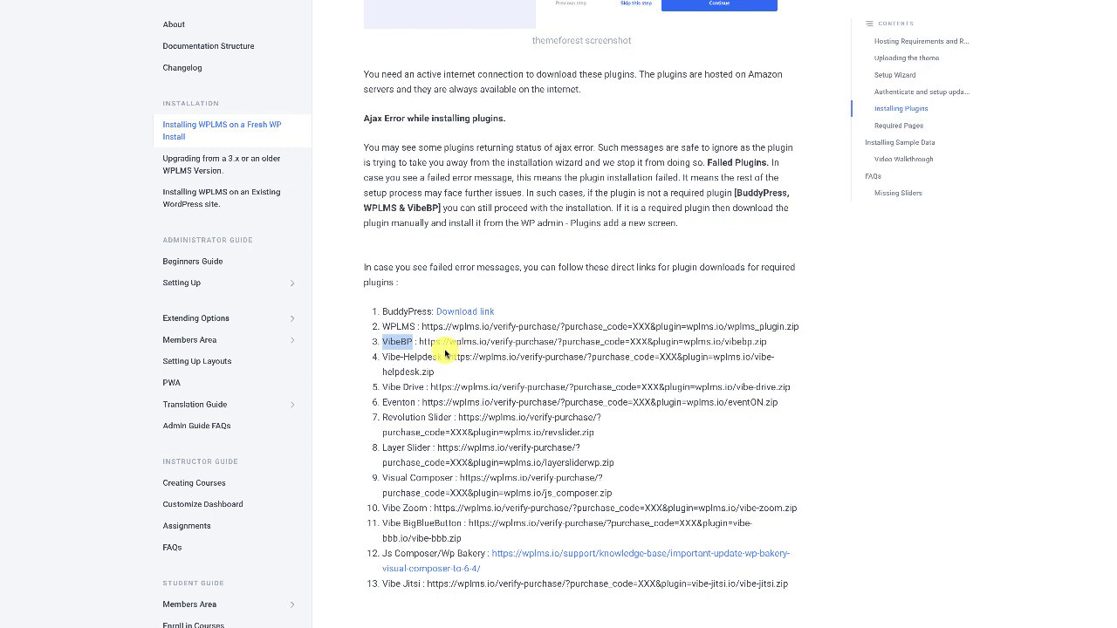
drag(419, 342, 764, 338)
right_click(676, 339)
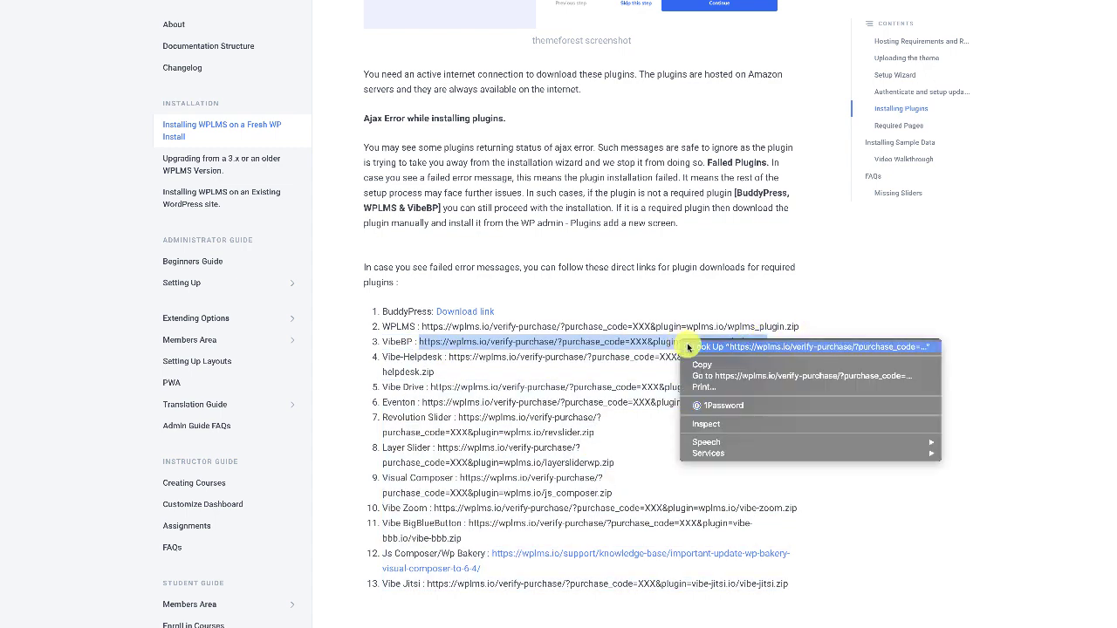
click(703, 362)
click(639, 274)
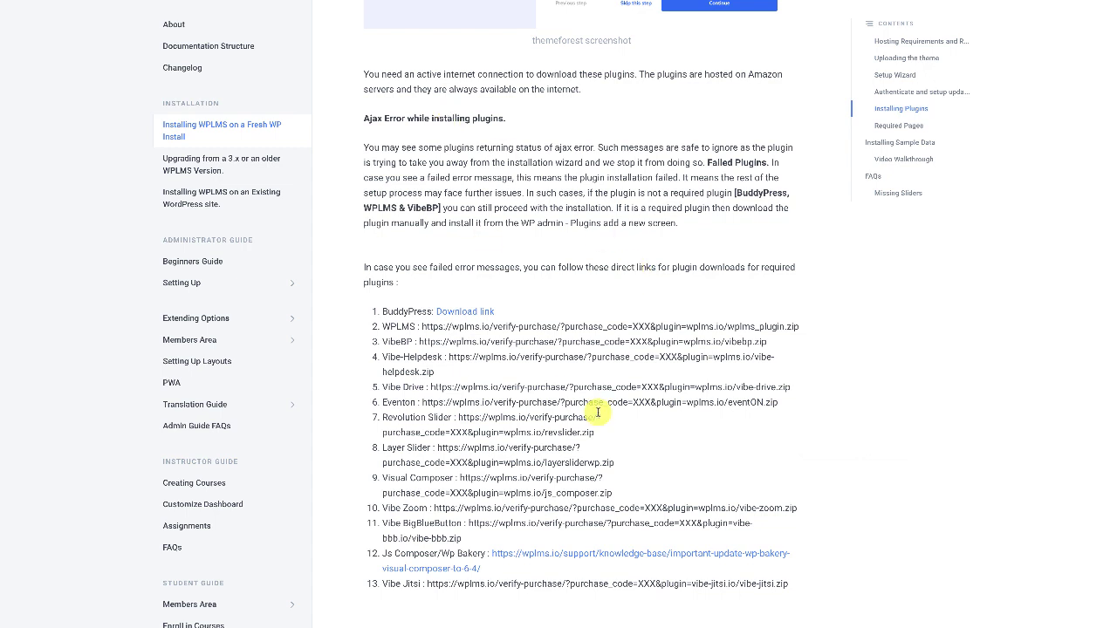
- Examine the purchase code placeholder in the VibeBP link and the WPLMS and VibeBP entries in the download list
double_click(645, 341)
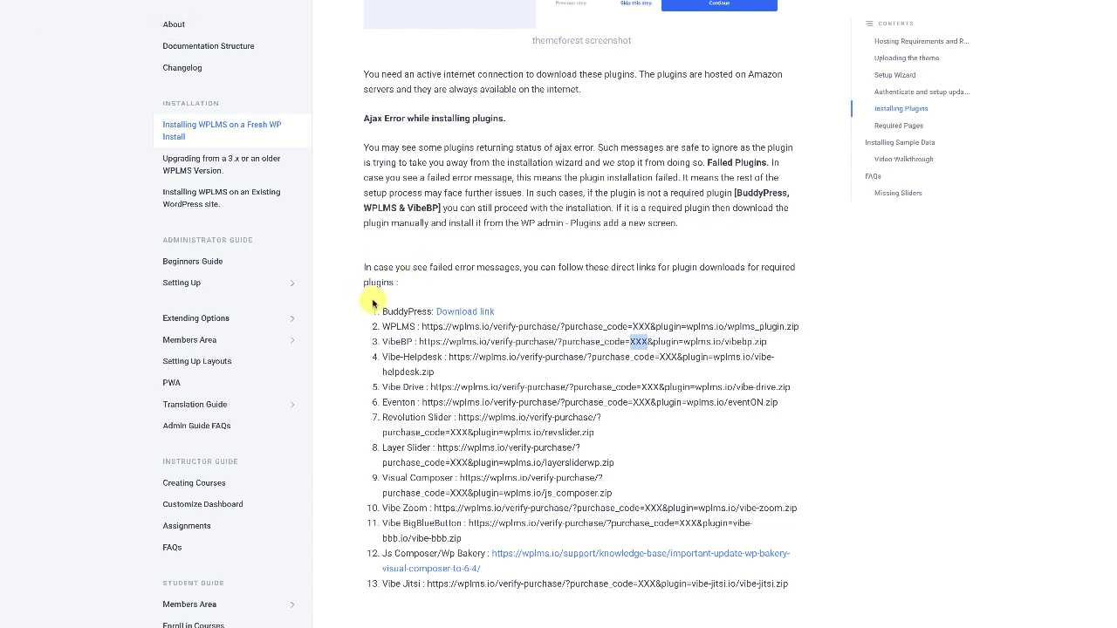
double_click(395, 326)
double_click(395, 342)
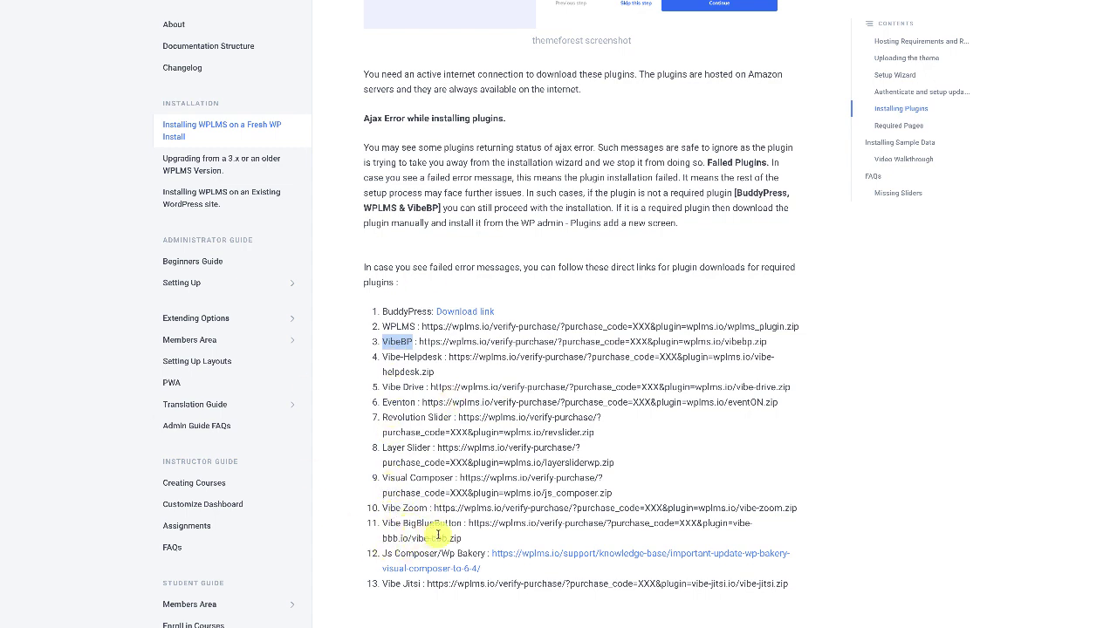
click(431, 427)
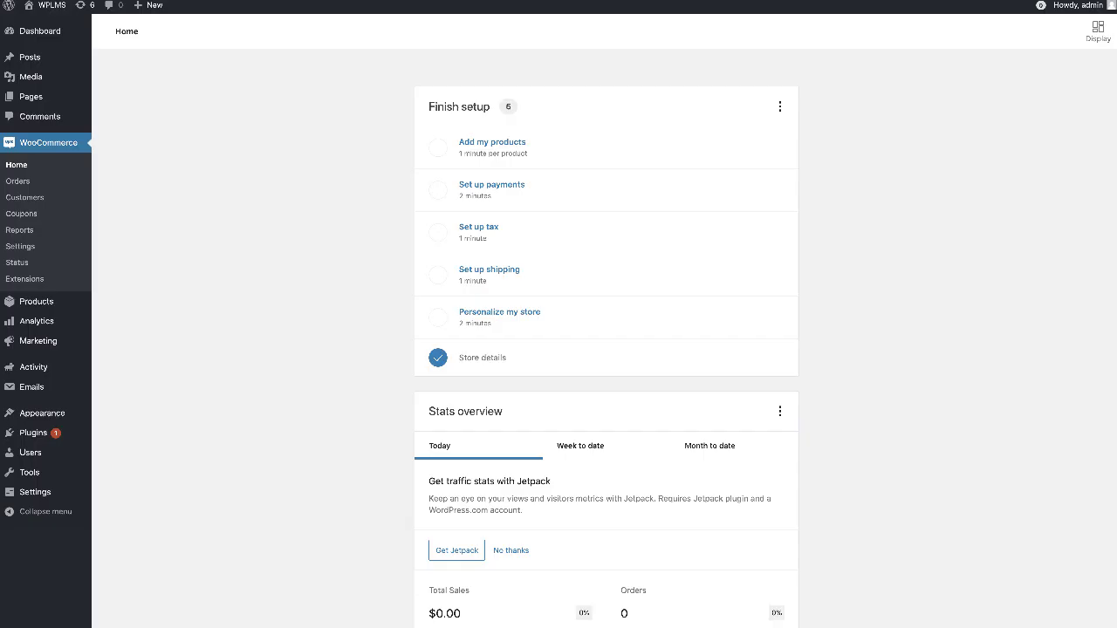
- Activate the VibeBP plugin and check its configuration notice on the site's plugins page
mouse_move(50, 428)
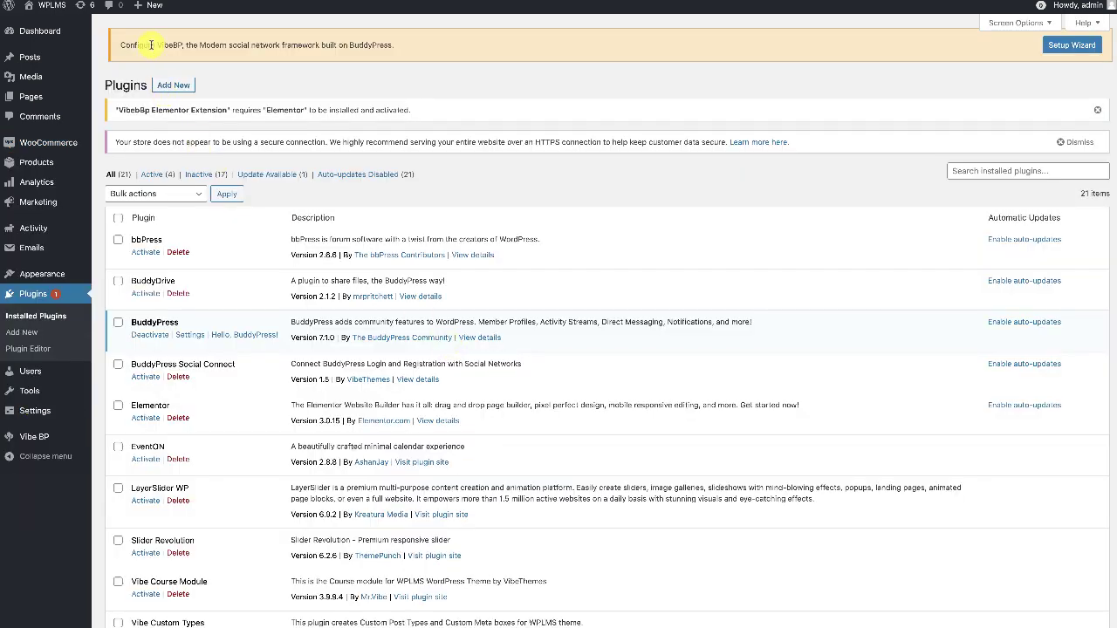
double_click(152, 40)
- Return to the dashboard, review the WPLMS notices and migrate all WPLMS email templates to BuddyPress
click(31, 33)
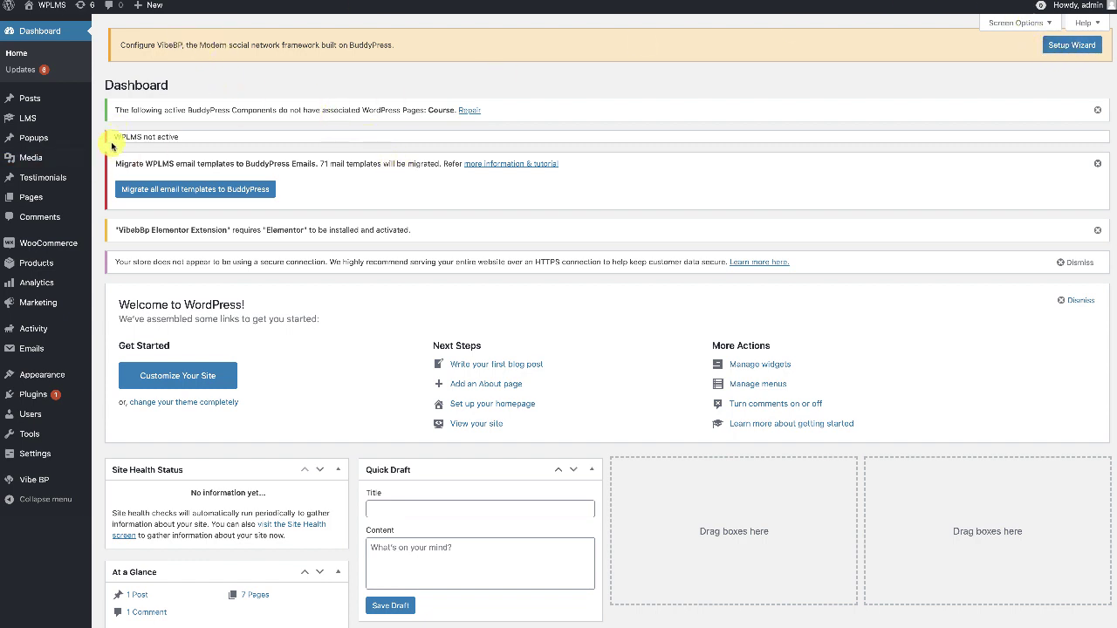
drag(115, 137, 193, 142)
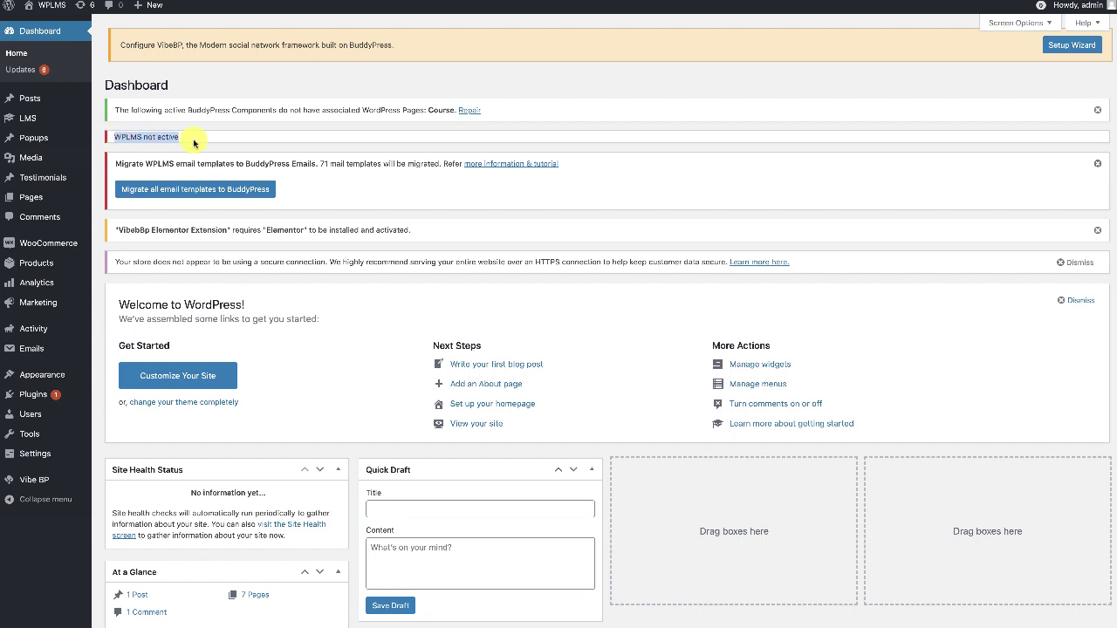
drag(122, 165, 369, 165)
click(367, 164)
click(220, 187)
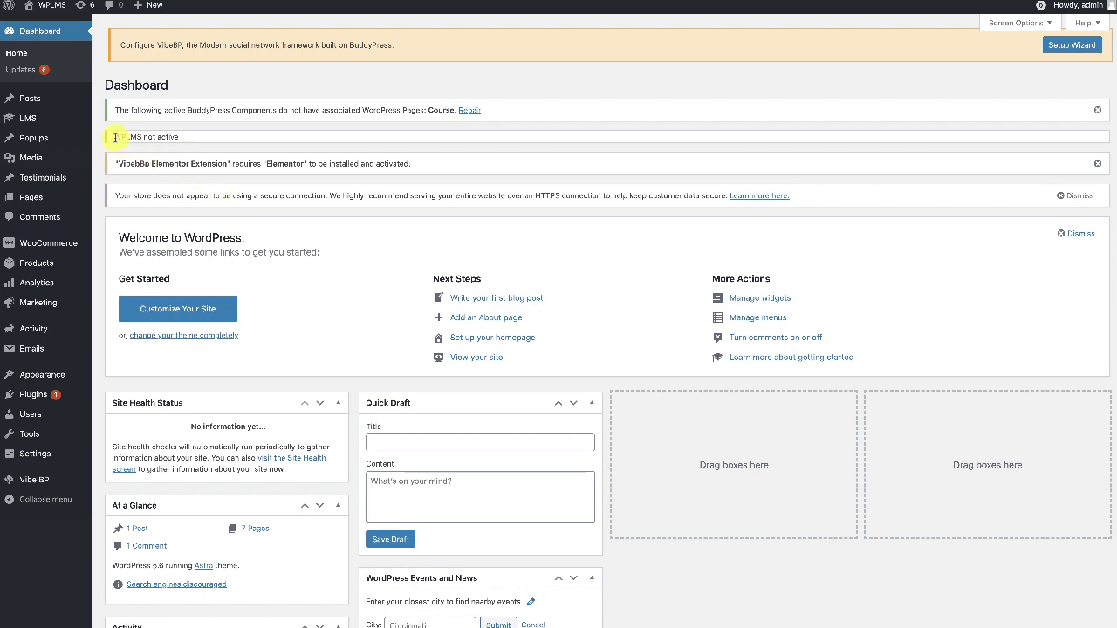
- Enter and submit the purchase key for both VibeBP Plugin Updates and WPLMS Plugin Updates on the dashboard
scroll(242, 172, down, 6)
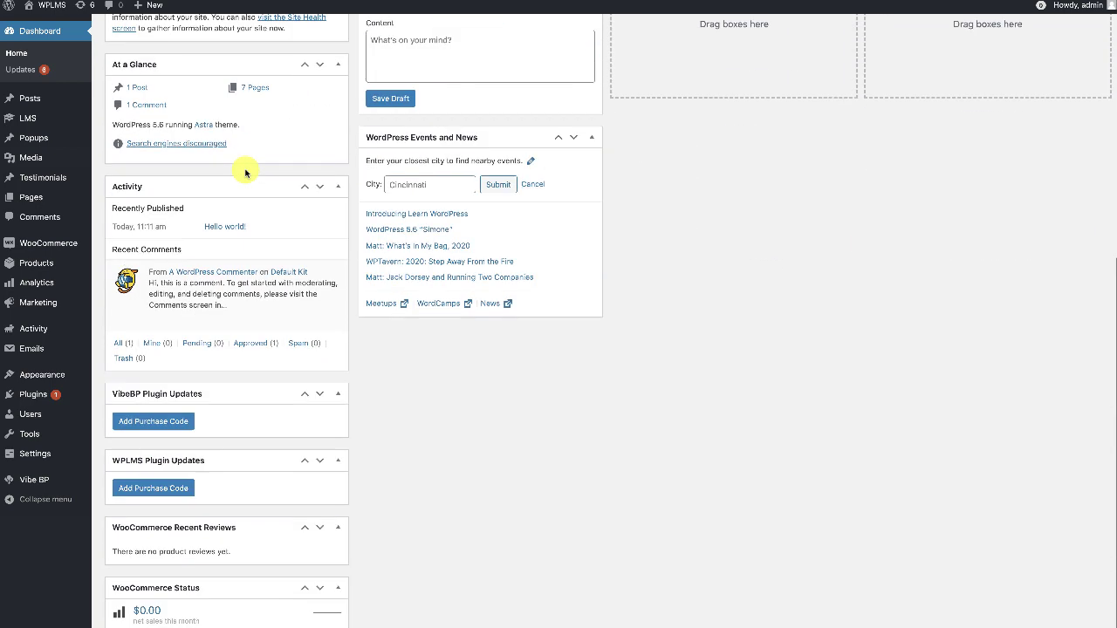
click(172, 372)
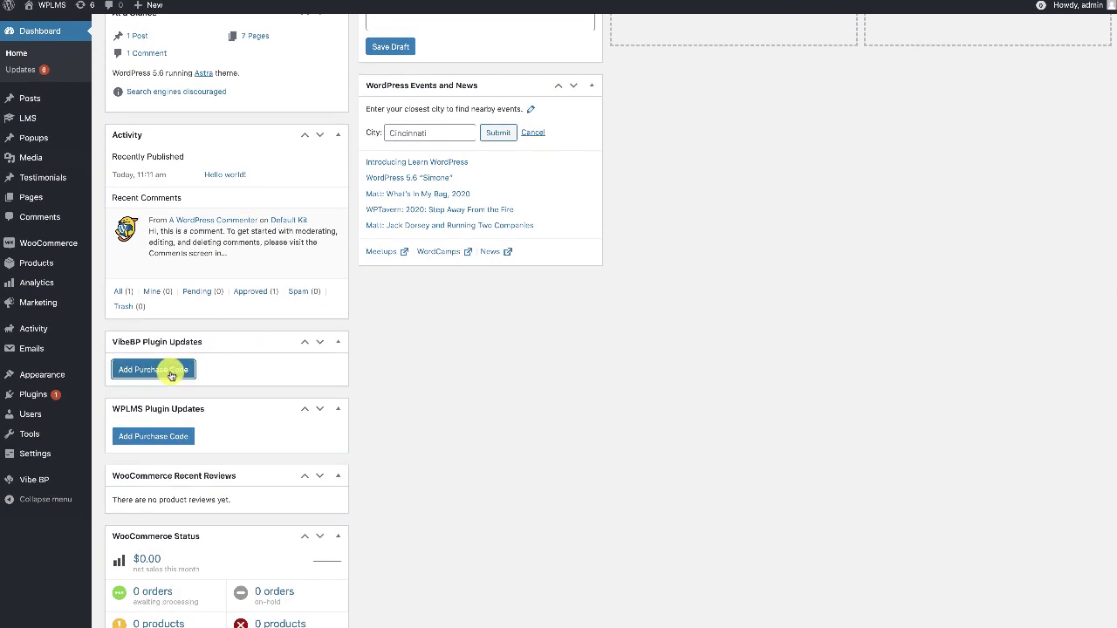
click(176, 350)
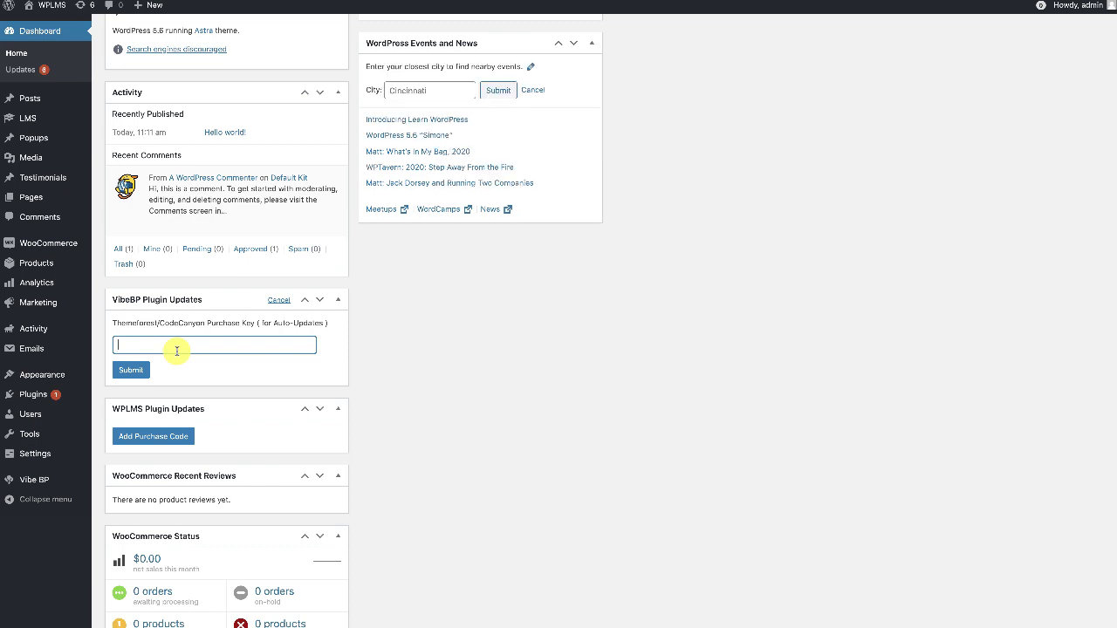
click(148, 436)
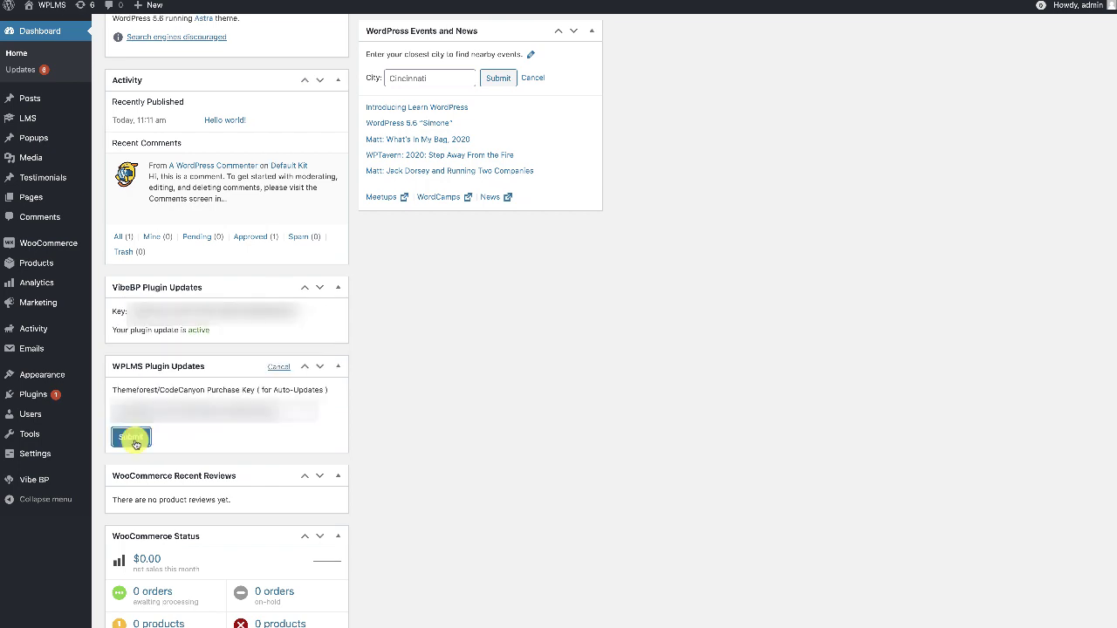
- Submit the purchase key for WPLMS Plugin Updates and open the page for adding a new plugin to get Elementor
click(132, 438)
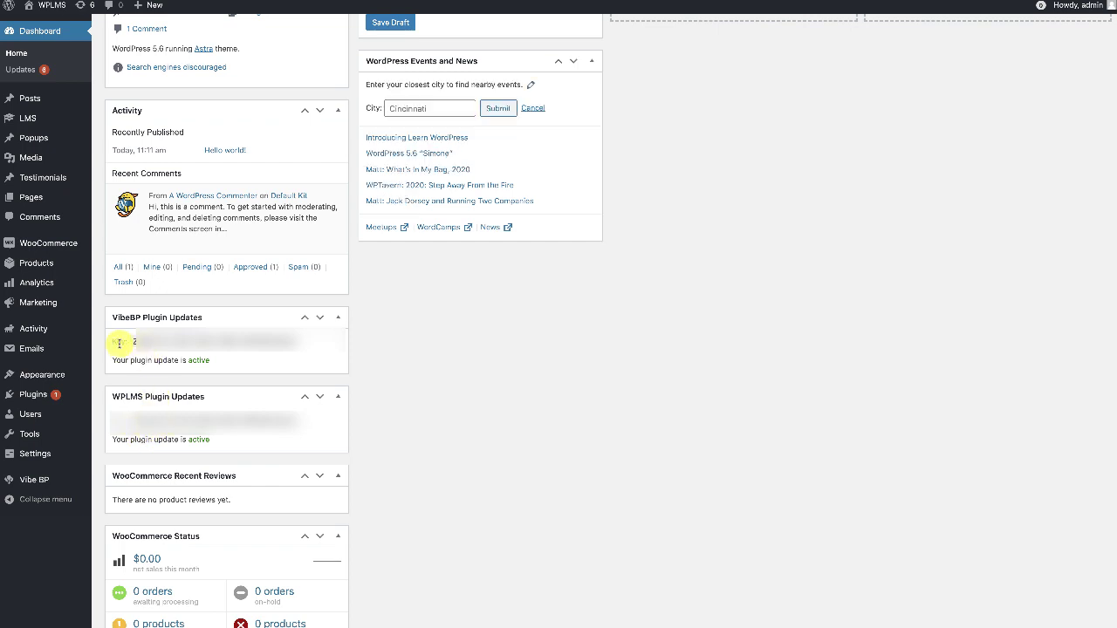
scroll(153, 349, up, 6)
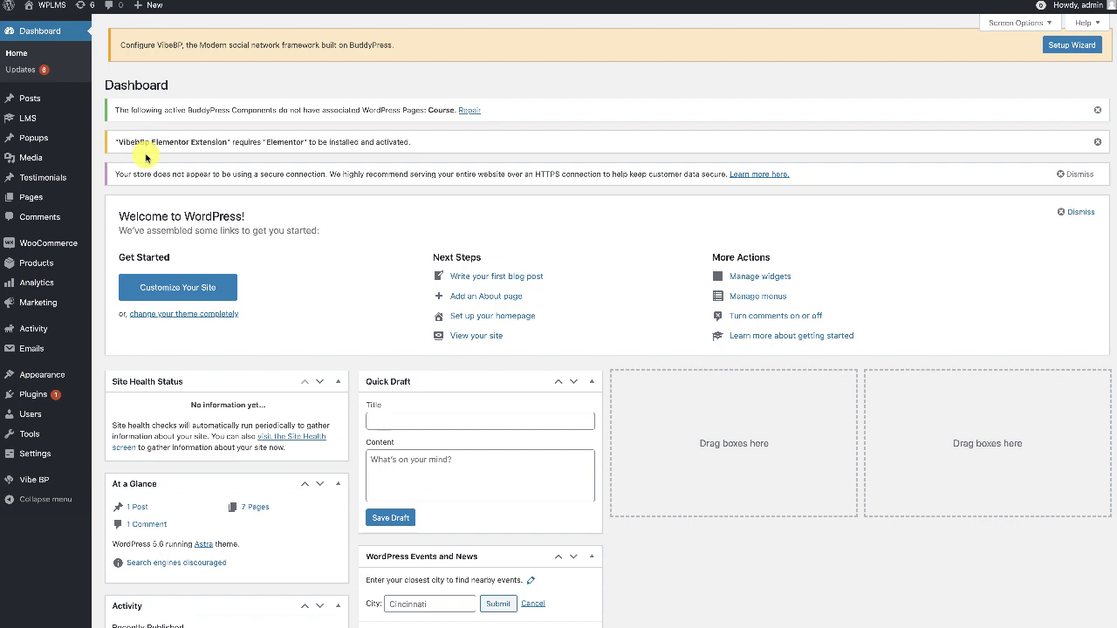
mouse_move(26, 393)
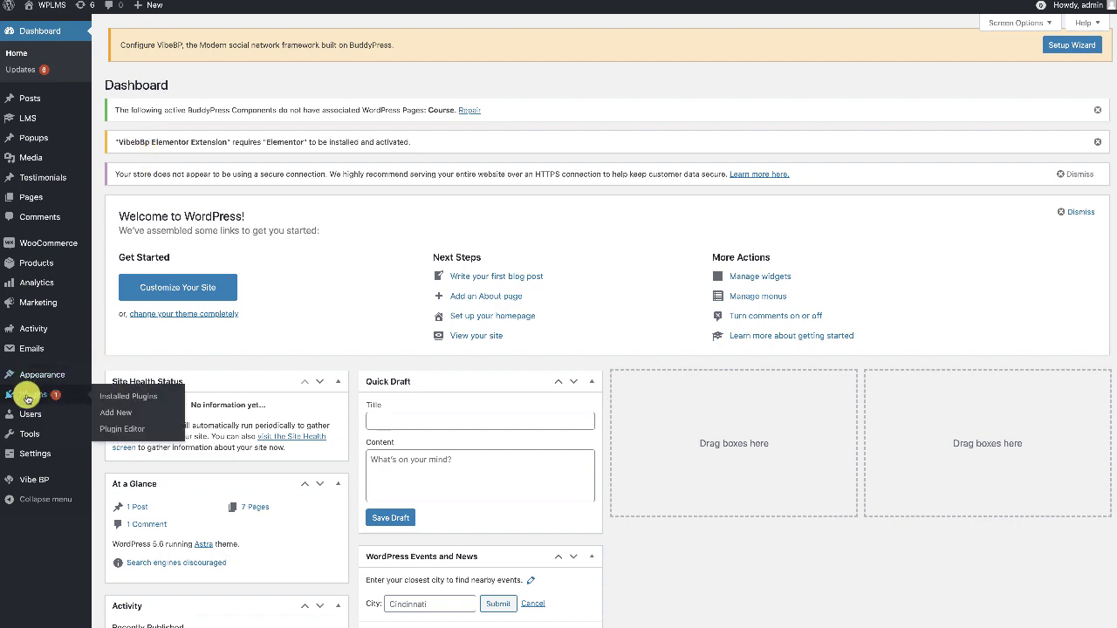
click(109, 414)
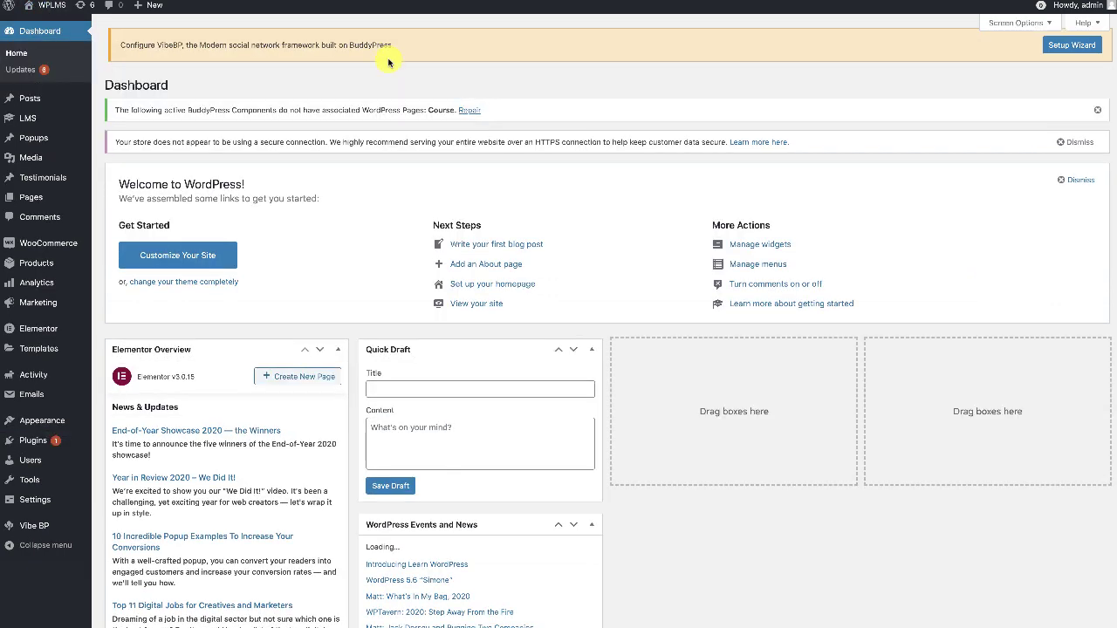
- Start the VibeBP setup wizard and enable the Messaging, Friends, Groups, Followers and Likes features, continuing to the content settings
click(1072, 45)
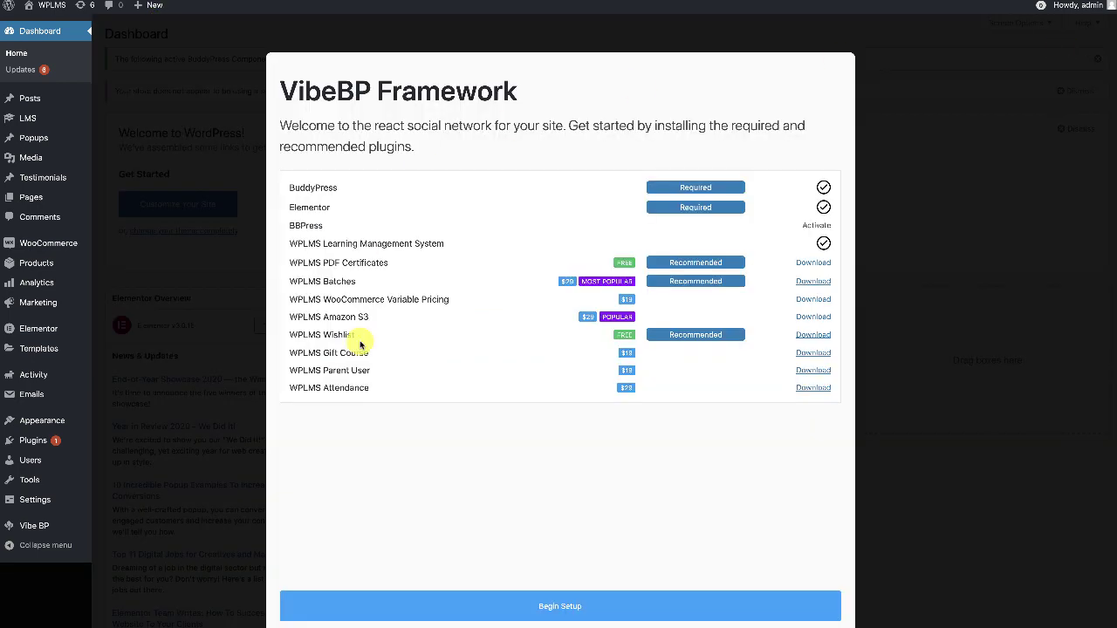
click(546, 614)
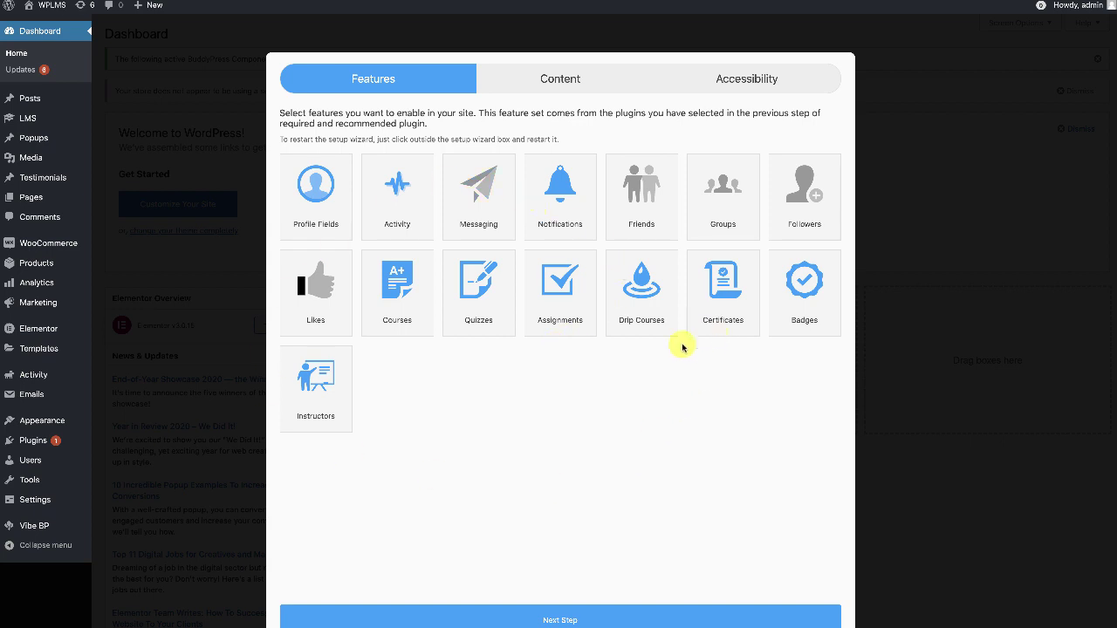
click(491, 199)
click(655, 199)
click(707, 204)
click(777, 201)
click(324, 292)
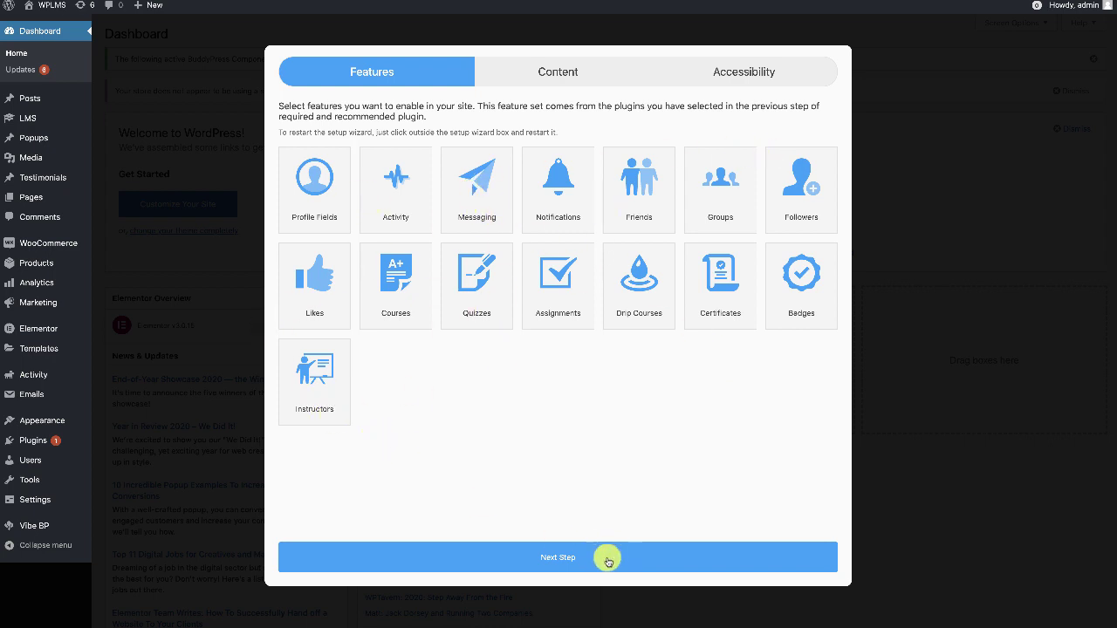
click(579, 559)
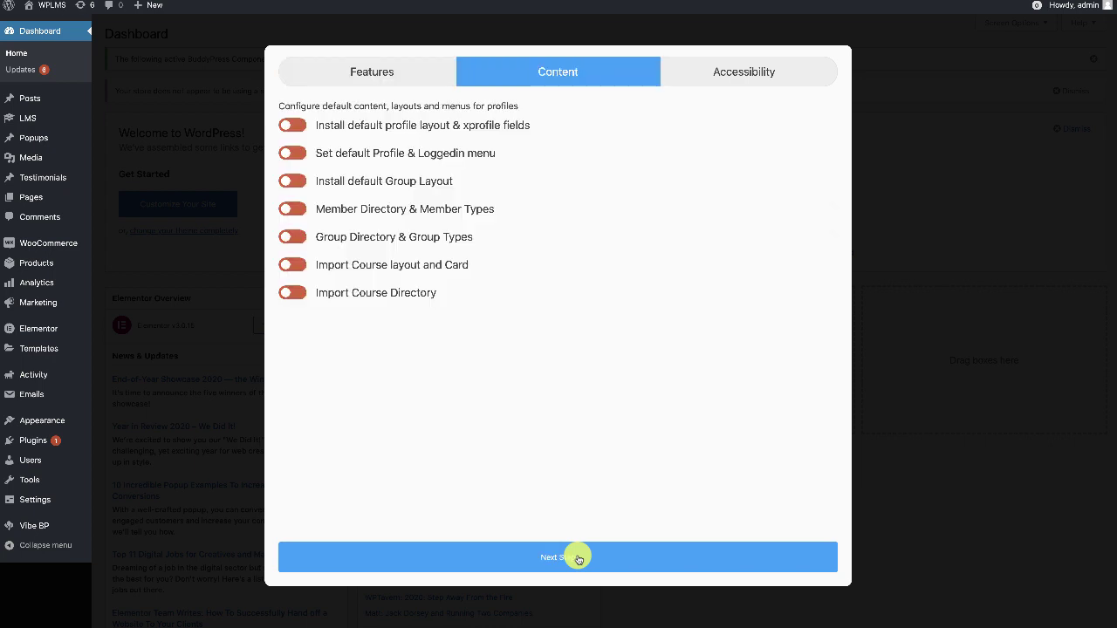
- Enable all default content options in the wizard, covering profile, menu, group, member directory, course layout and course directory imports
click(342, 125)
click(342, 153)
click(337, 181)
click(330, 209)
click(330, 244)
click(337, 292)
click(334, 265)
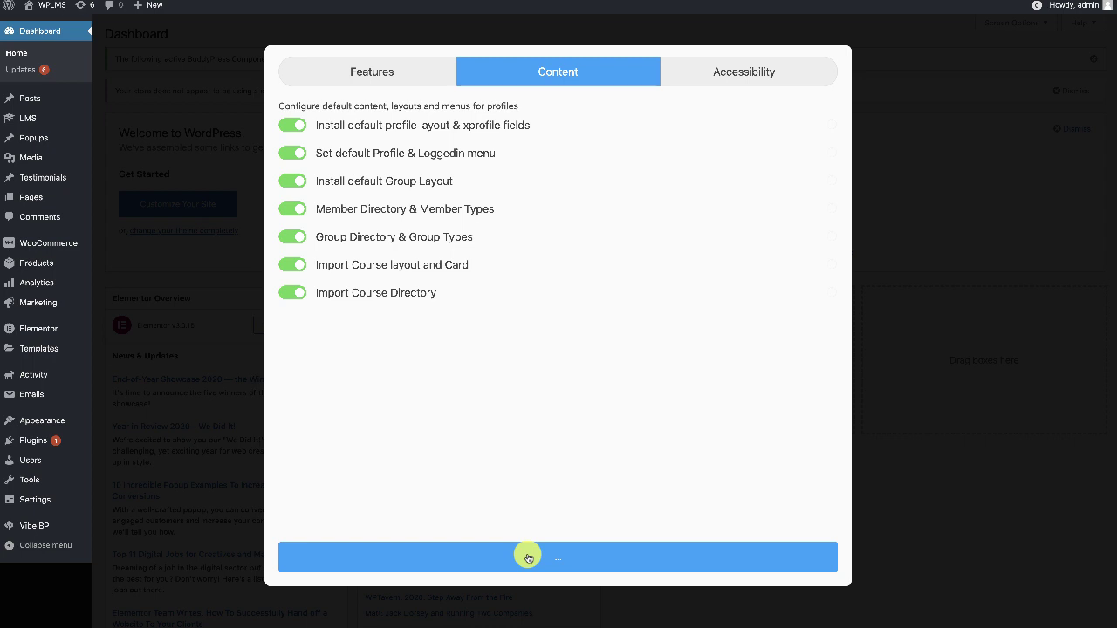
- Turn on the option to disable public activities, complete the setup wizard and return to the dashboard
click(343, 221)
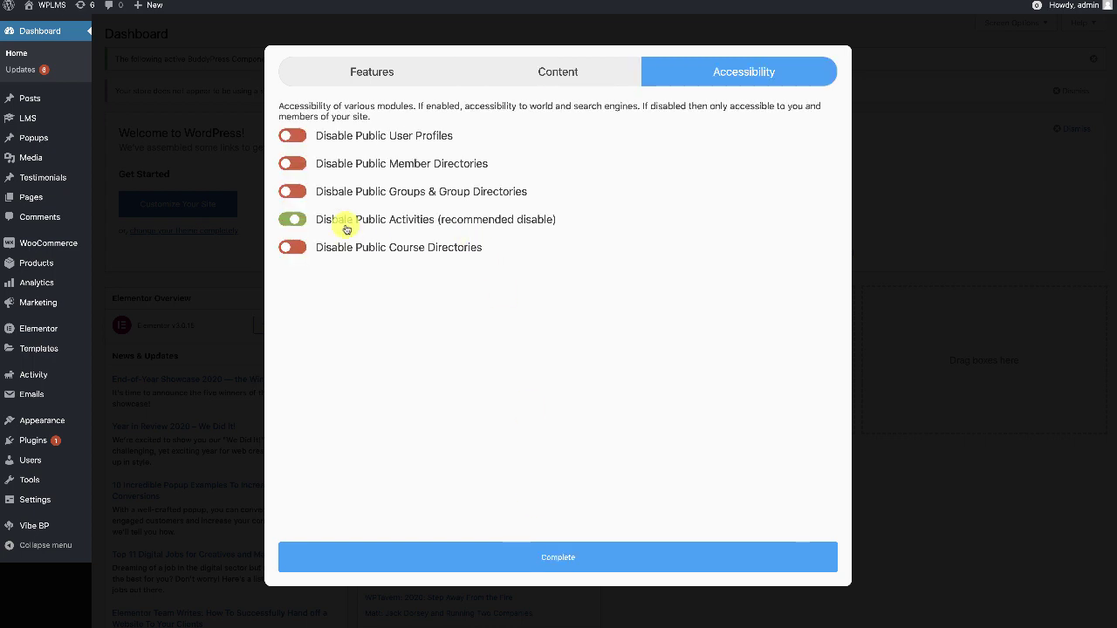
click(537, 558)
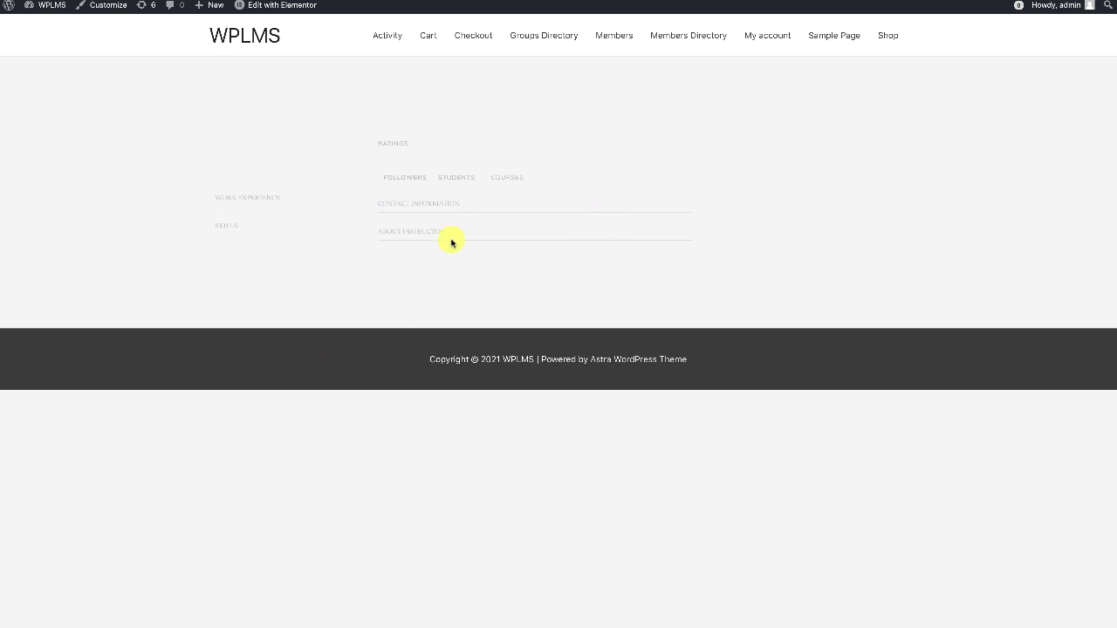
click(163, 9)
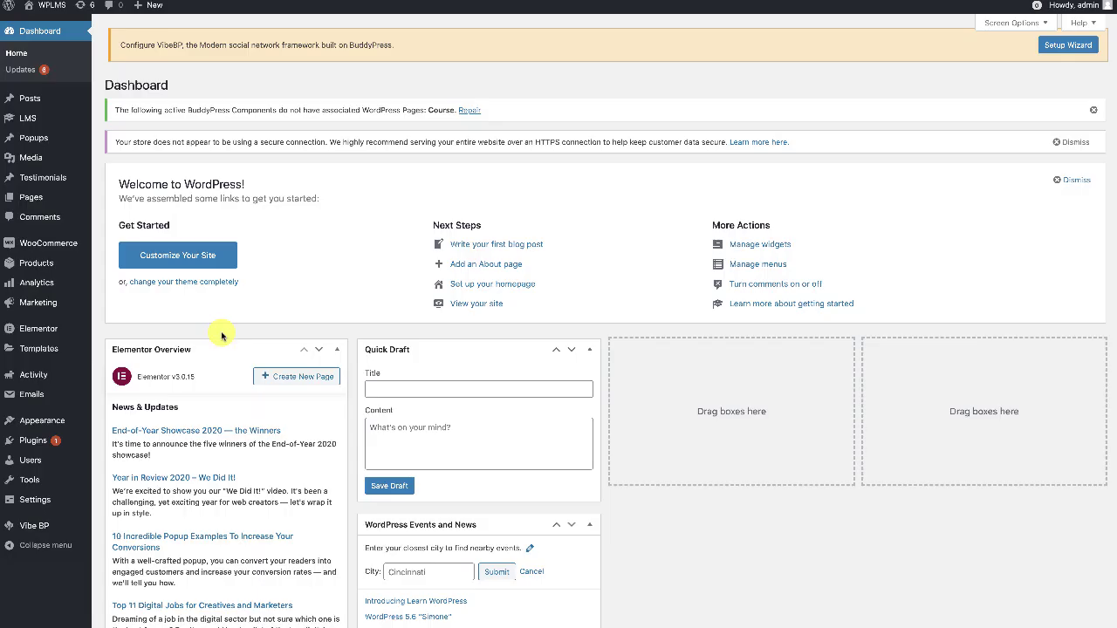
- Open the VibeBP general settings and examine the Global Login and BuddyPress on Single Page options
scroll(222, 334, down, 5)
scroll(221, 334, down, 3)
mouse_move(53, 429)
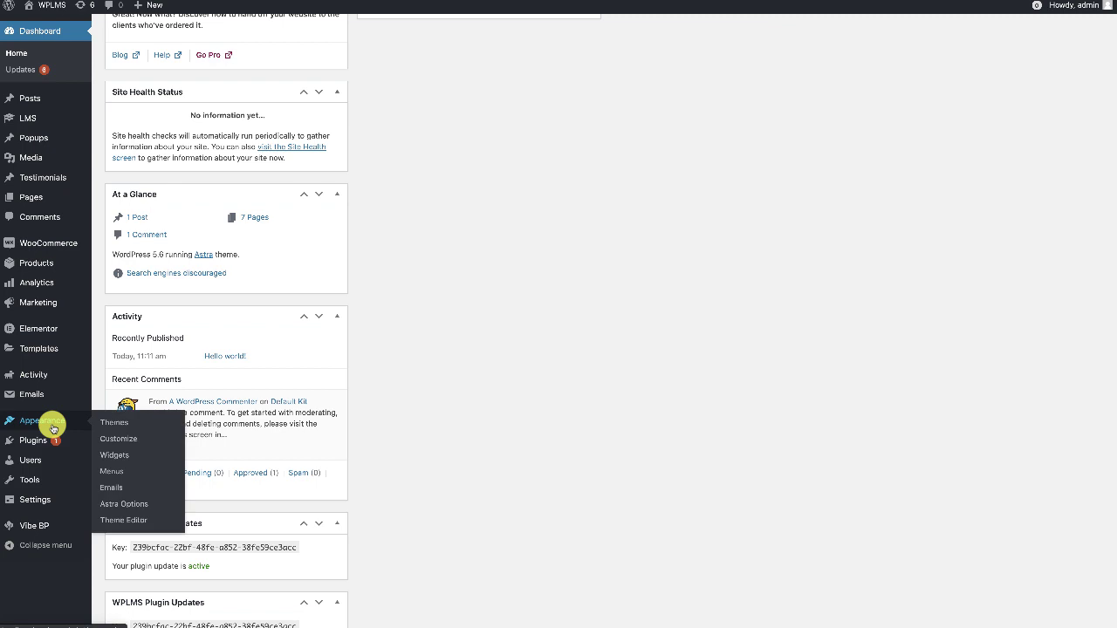
mouse_move(35, 525)
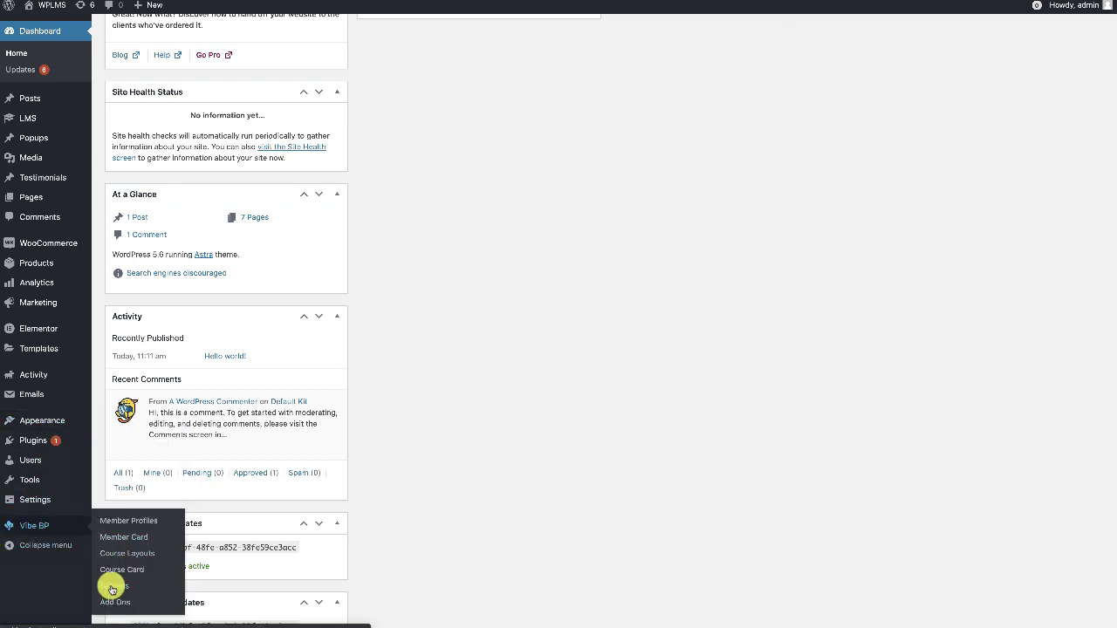
click(112, 588)
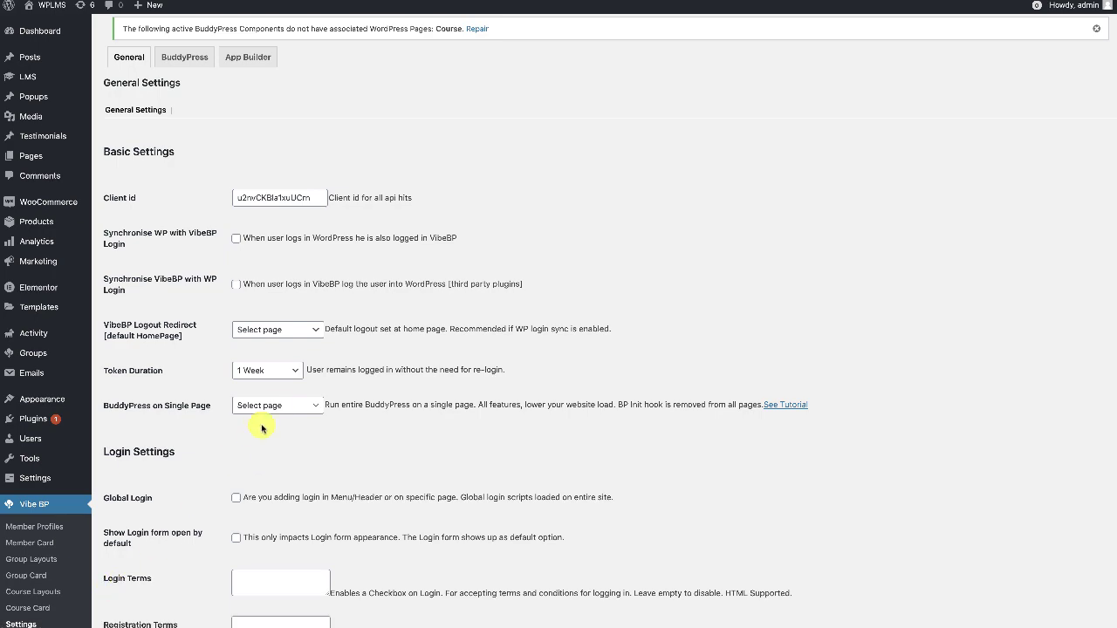
scroll(278, 436, down, 2)
drag(116, 396, 161, 394)
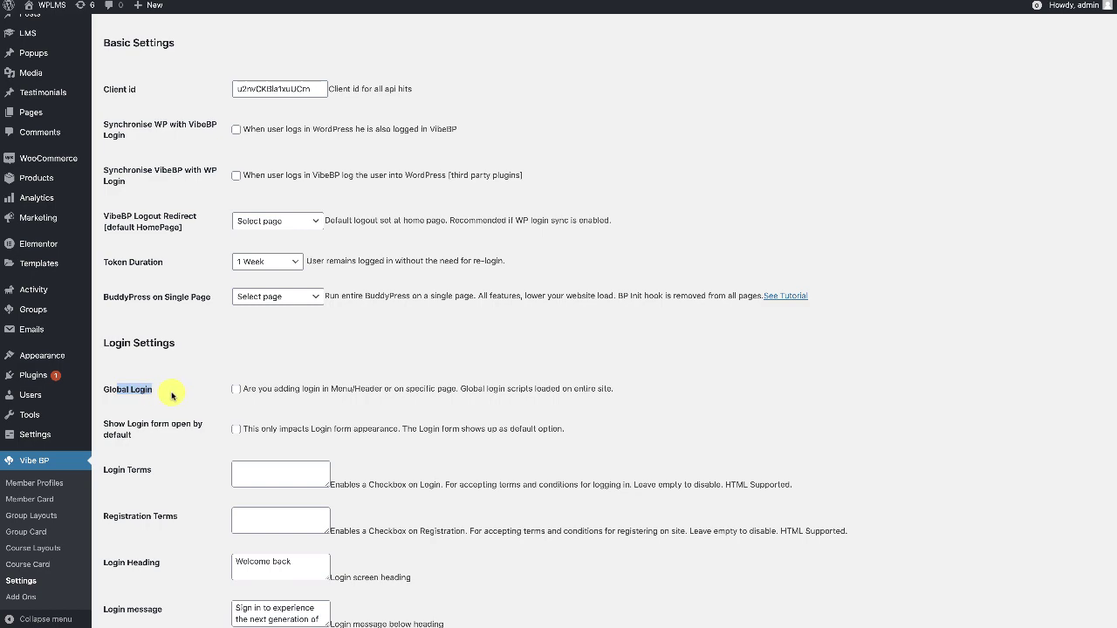
drag(125, 297, 210, 296)
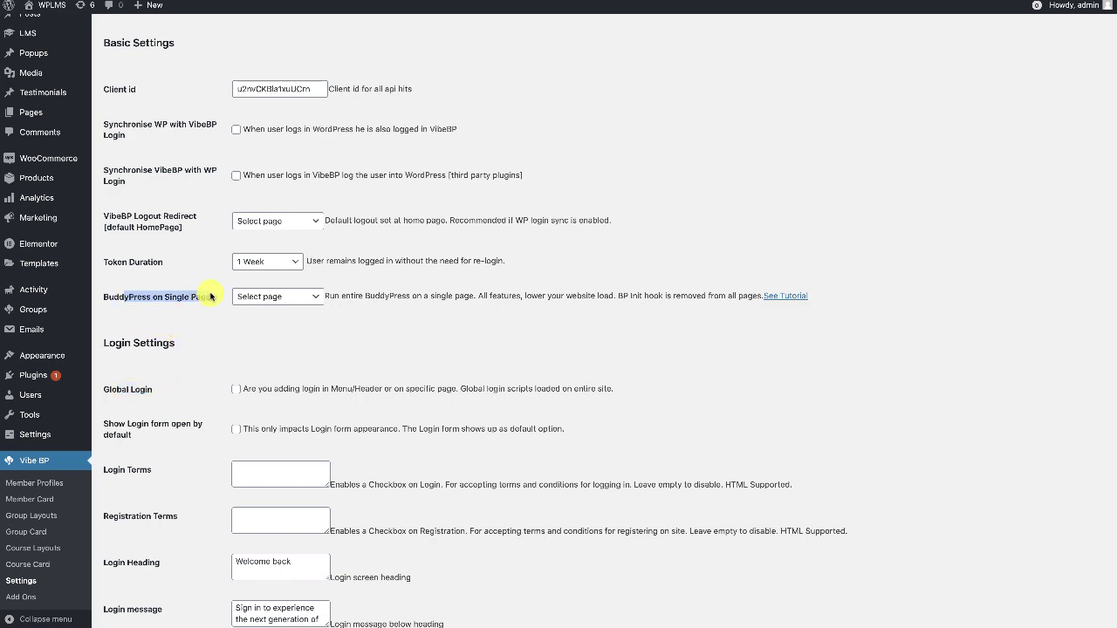
scroll(209, 297, up, 2)
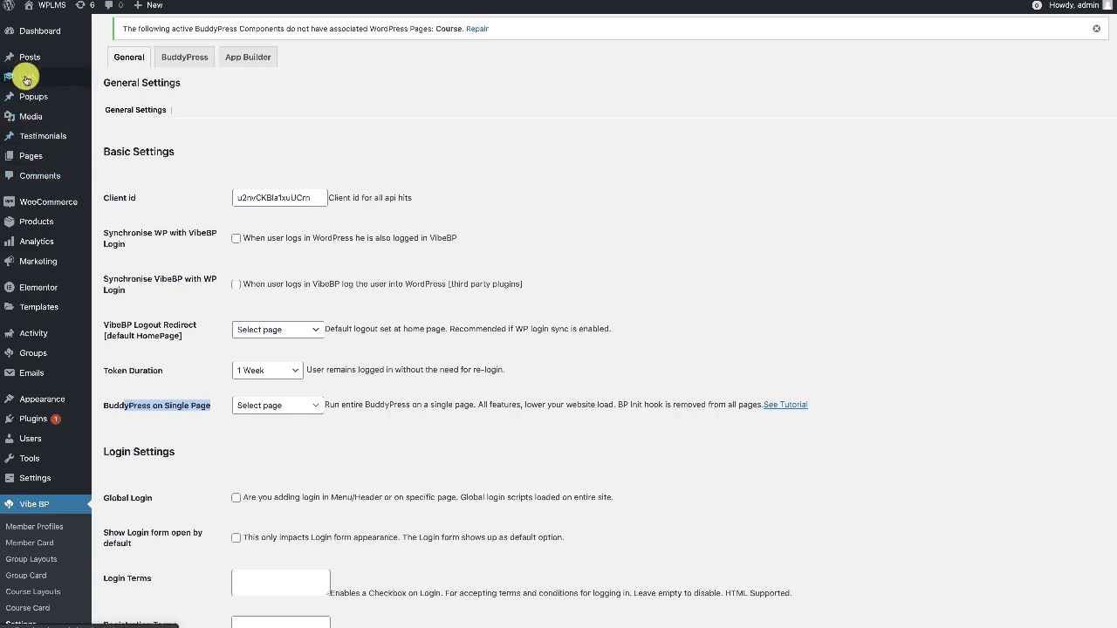
- Create a new page titled App containing the [vibebp_profile] shortcode
mouse_move(35, 157)
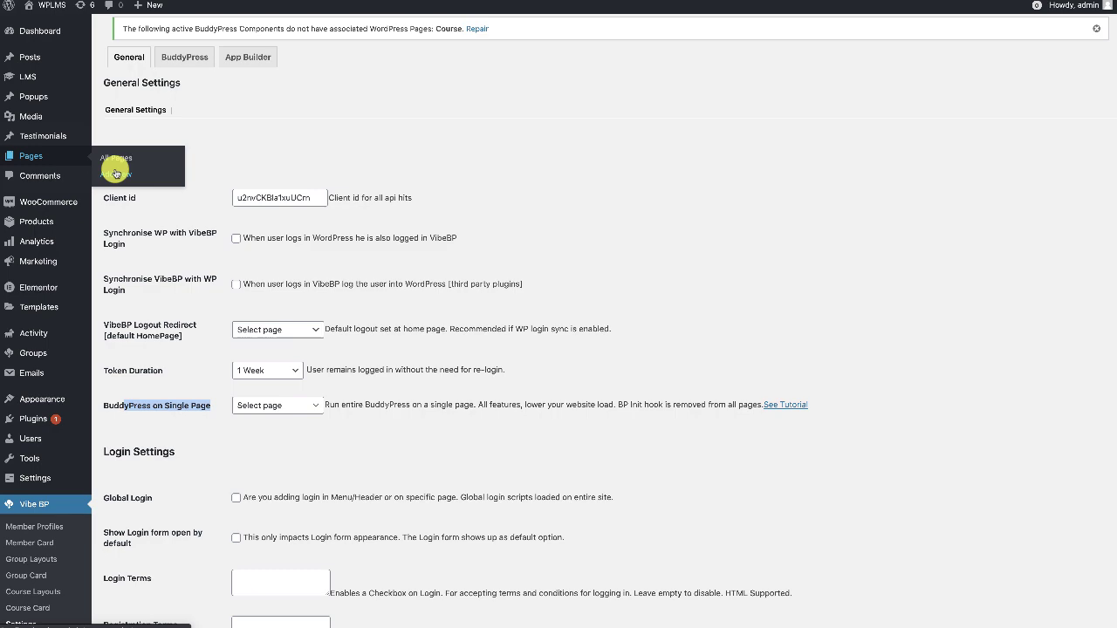
click(115, 173)
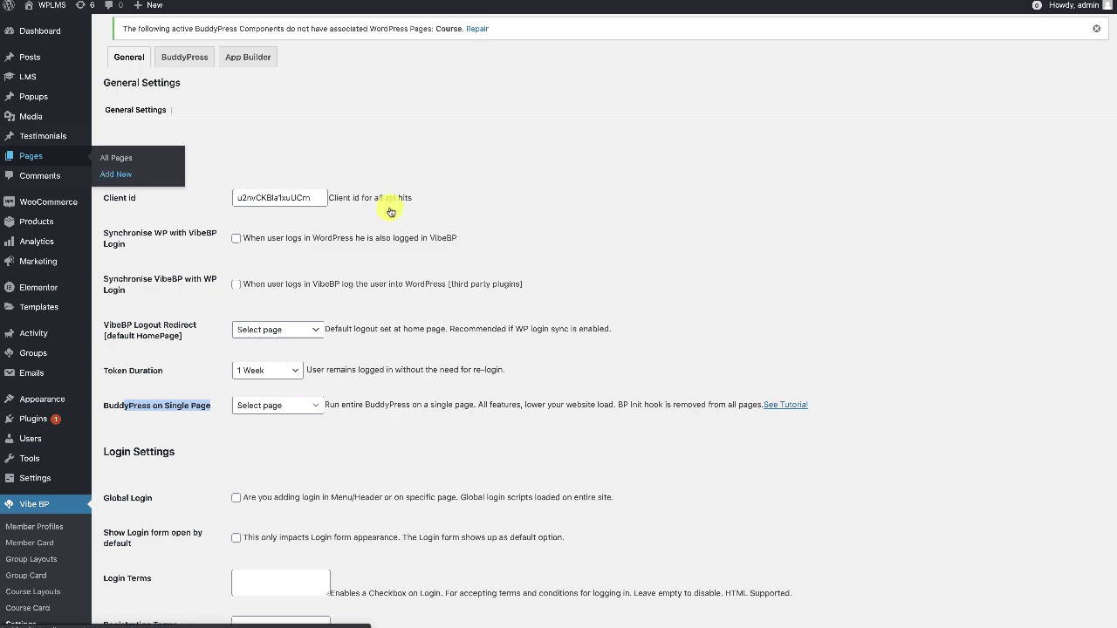
text(App)
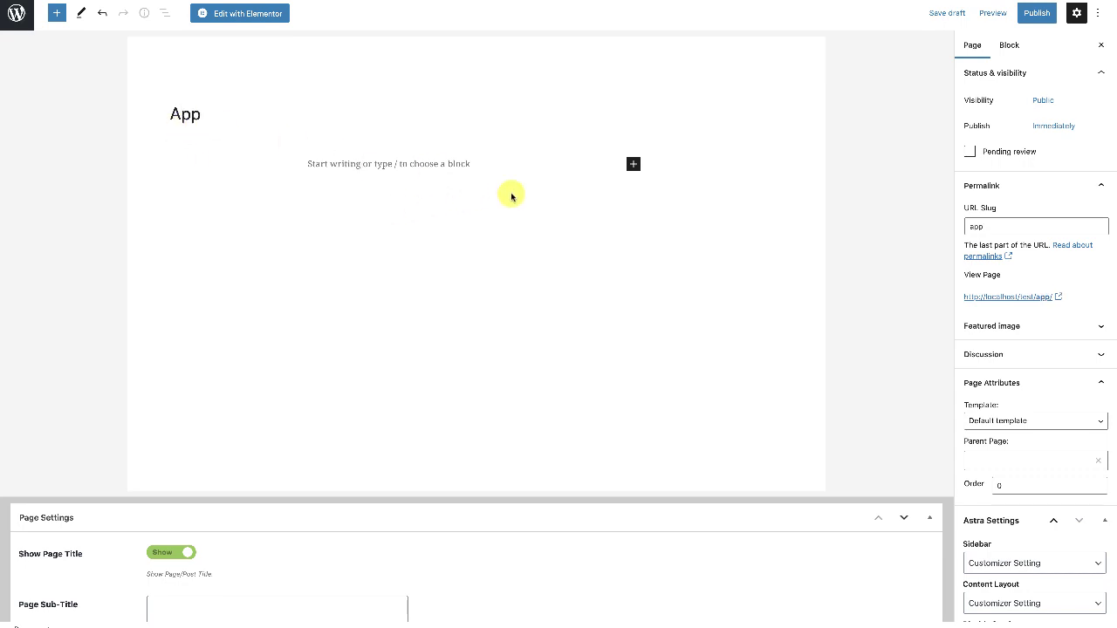
click(410, 167)
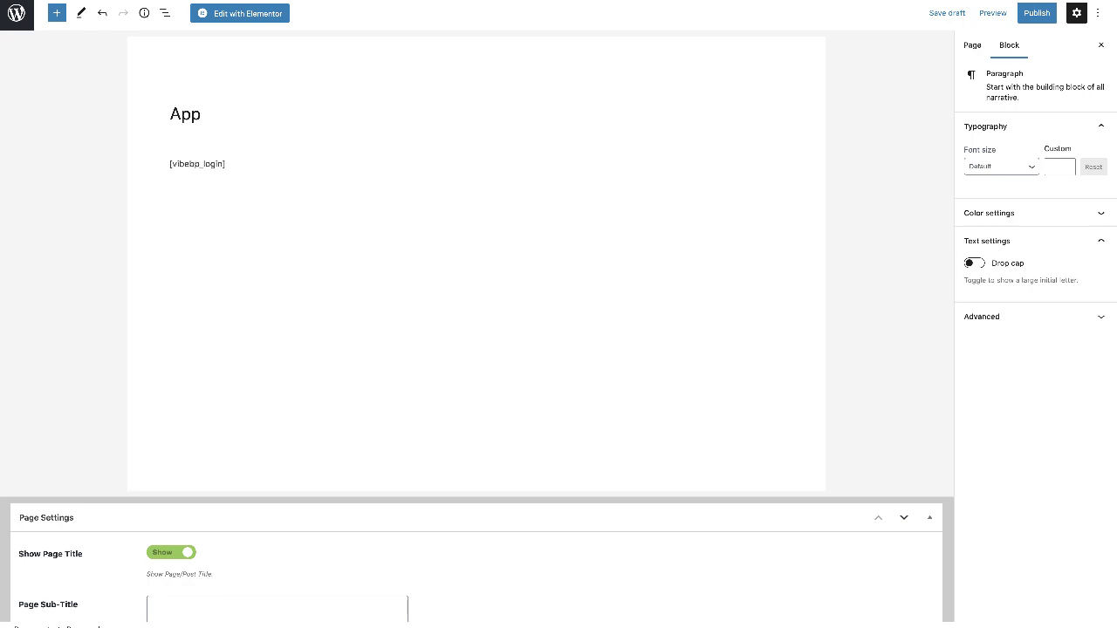
key(Return)
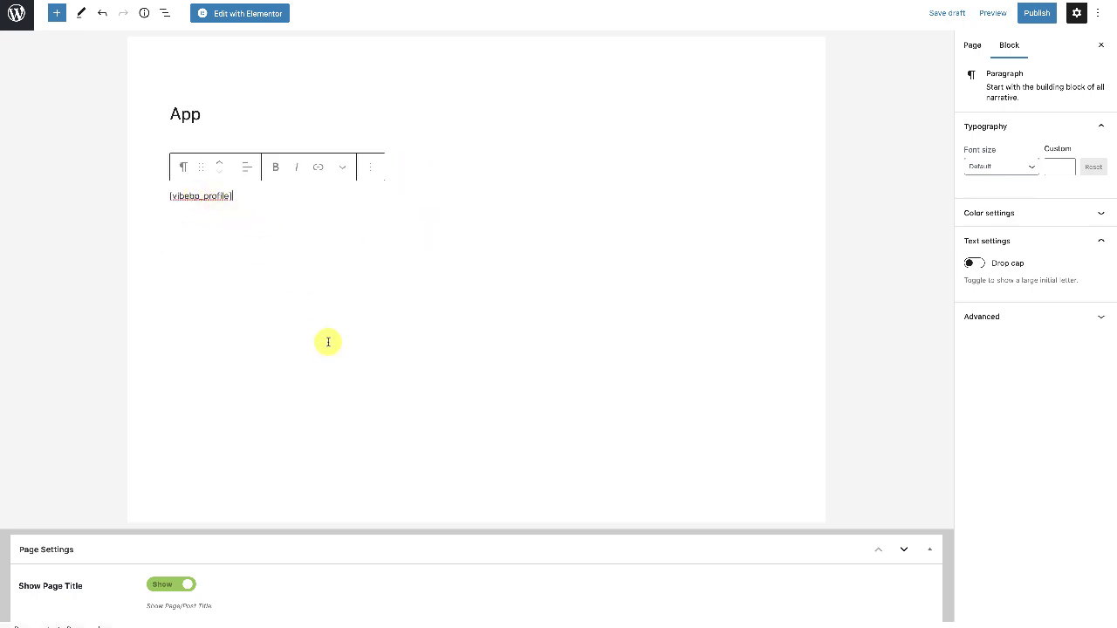
- Set the App page's template to Elementor Canvas and publish the page
scroll(328, 343, down, 2)
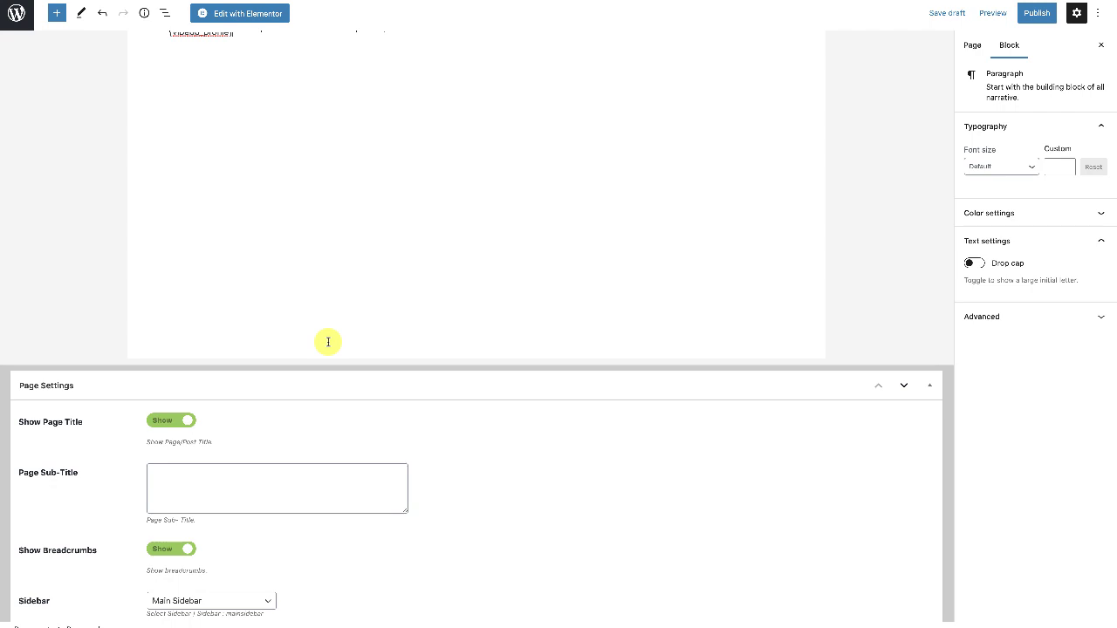
scroll(328, 342, up, 2)
click(1081, 319)
click(1082, 318)
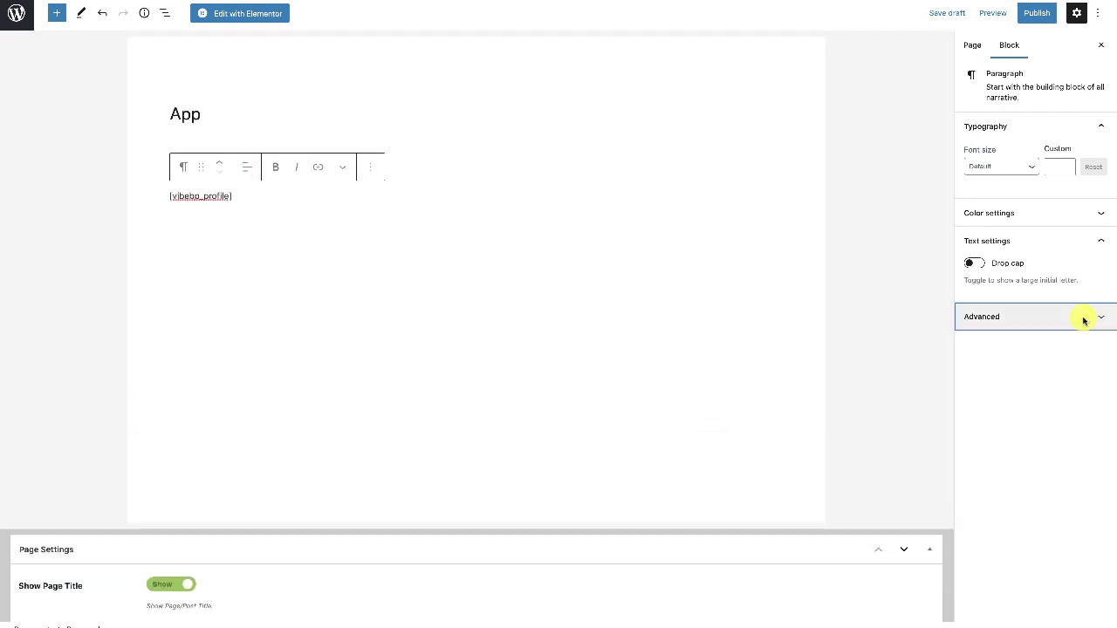
click(971, 48)
click(1027, 426)
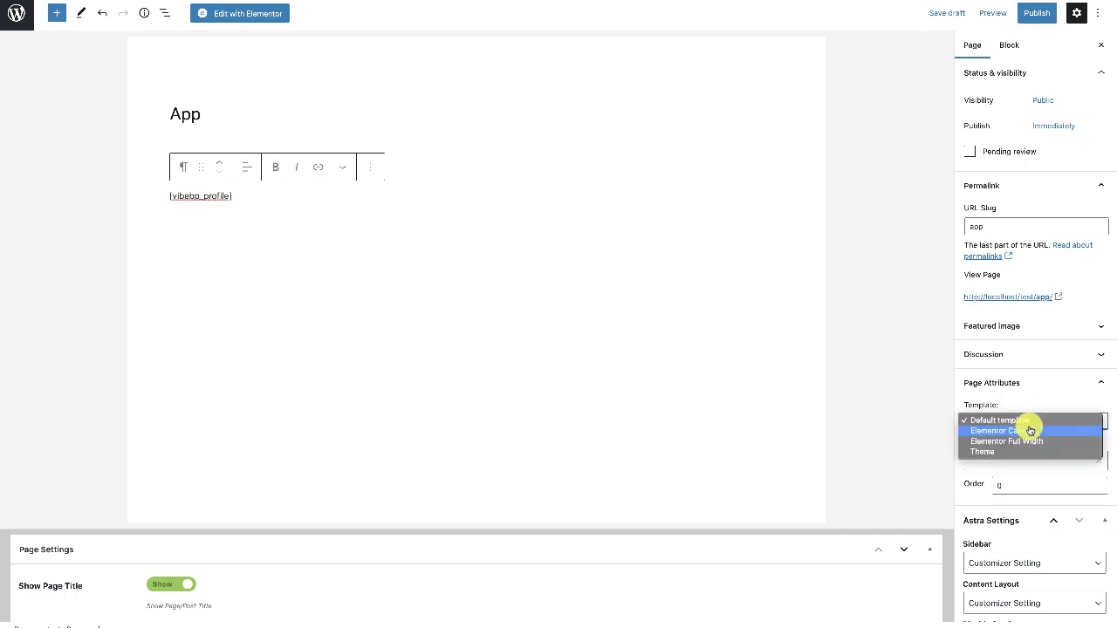
click(991, 430)
click(1036, 12)
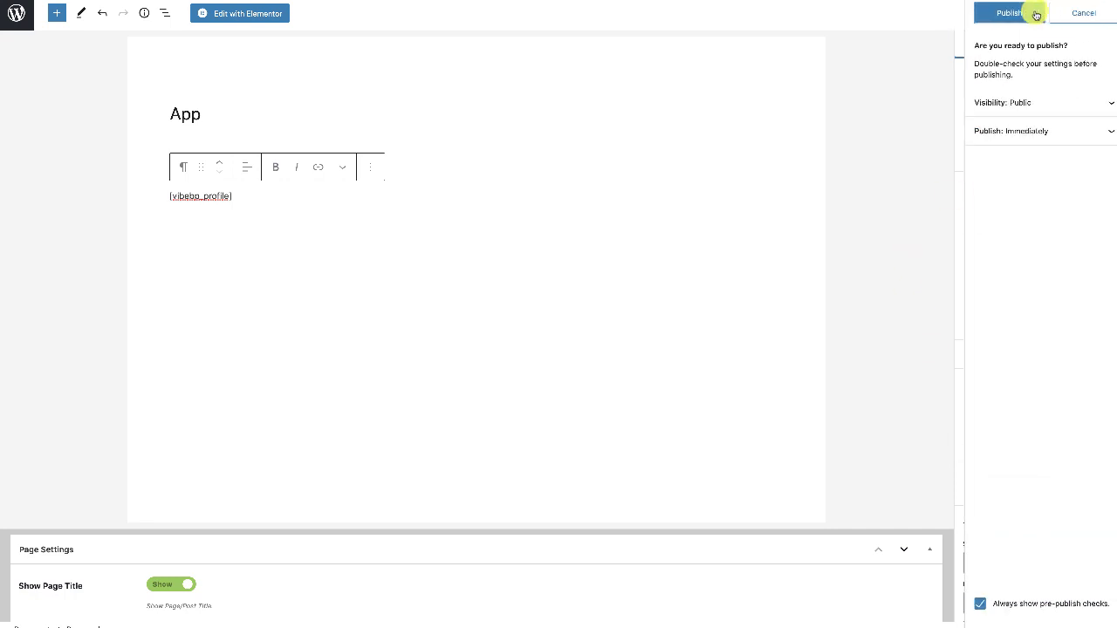
click(1013, 14)
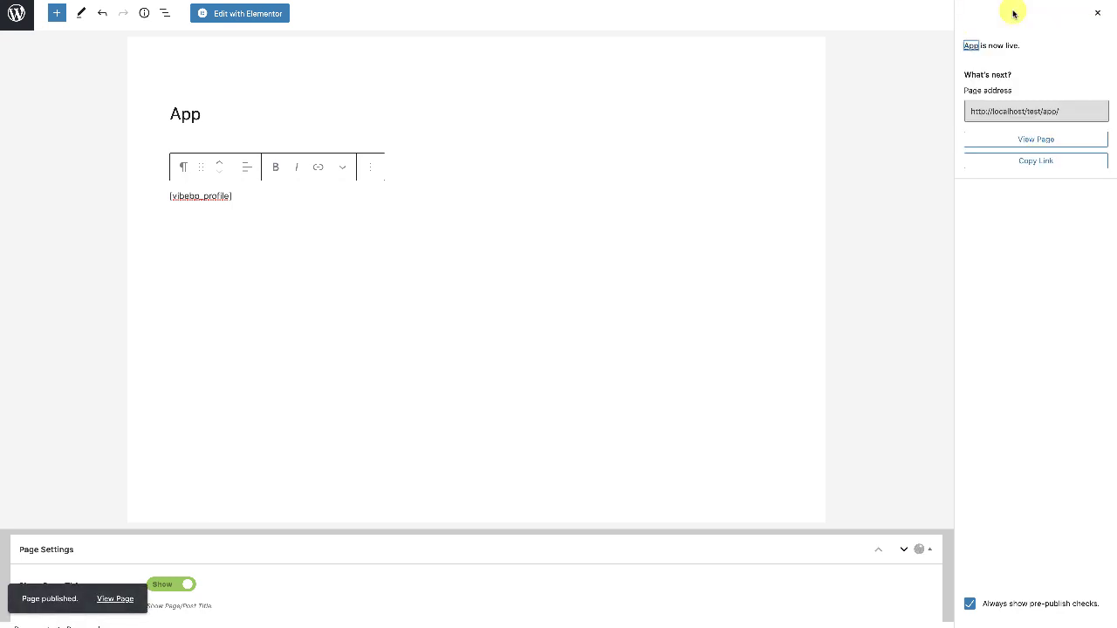
- Return to the VibeBP general settings and set BuddyPress on Single Page to the App page
click(8, 17)
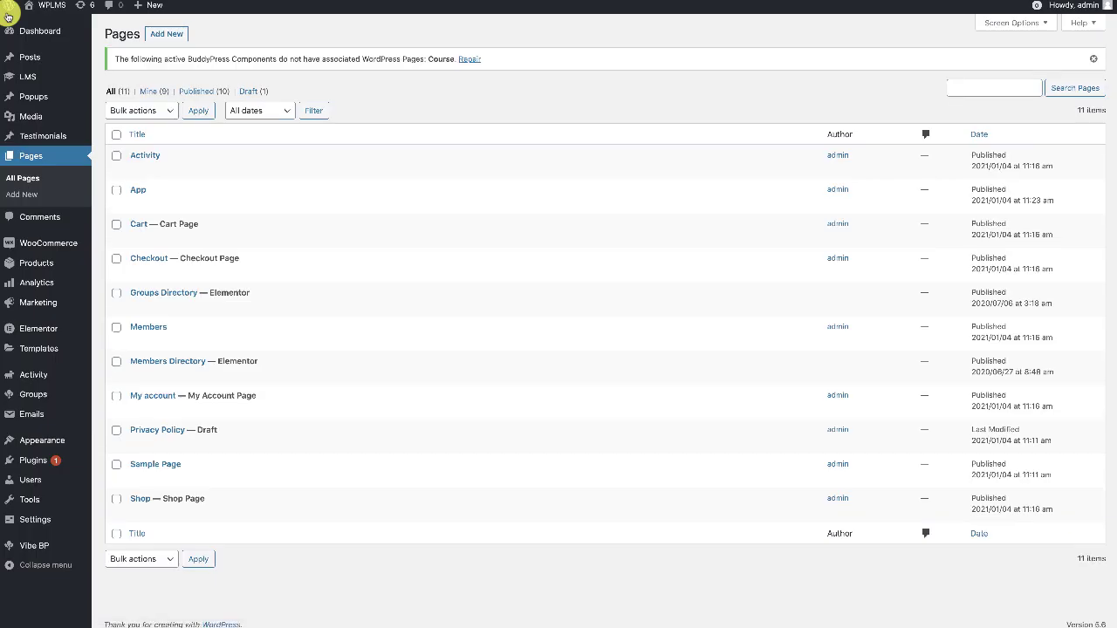
mouse_move(34, 545)
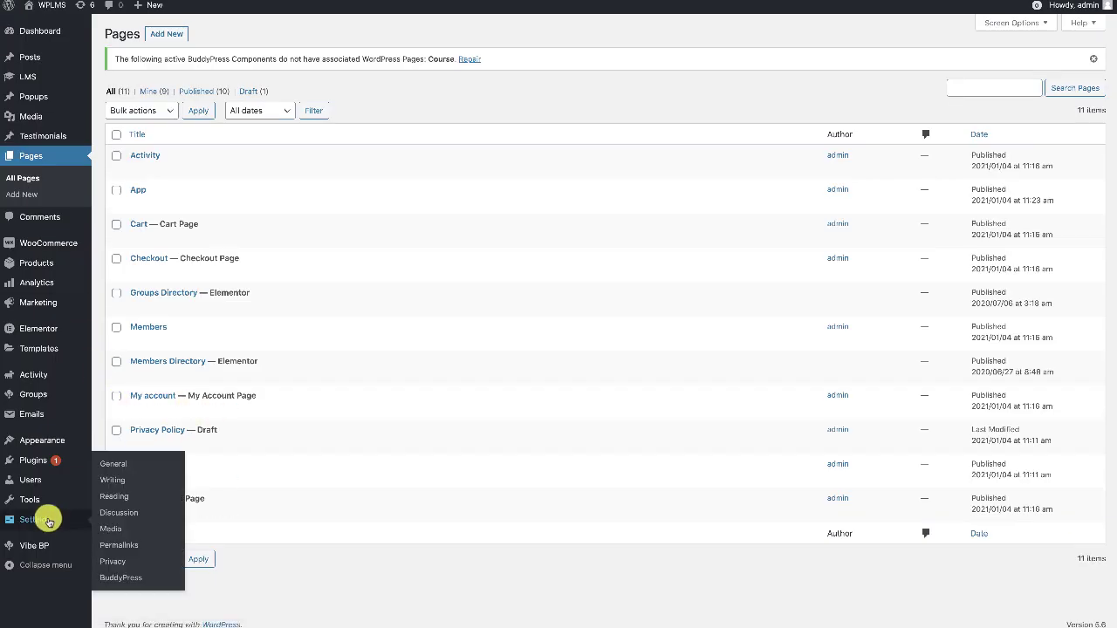
click(135, 562)
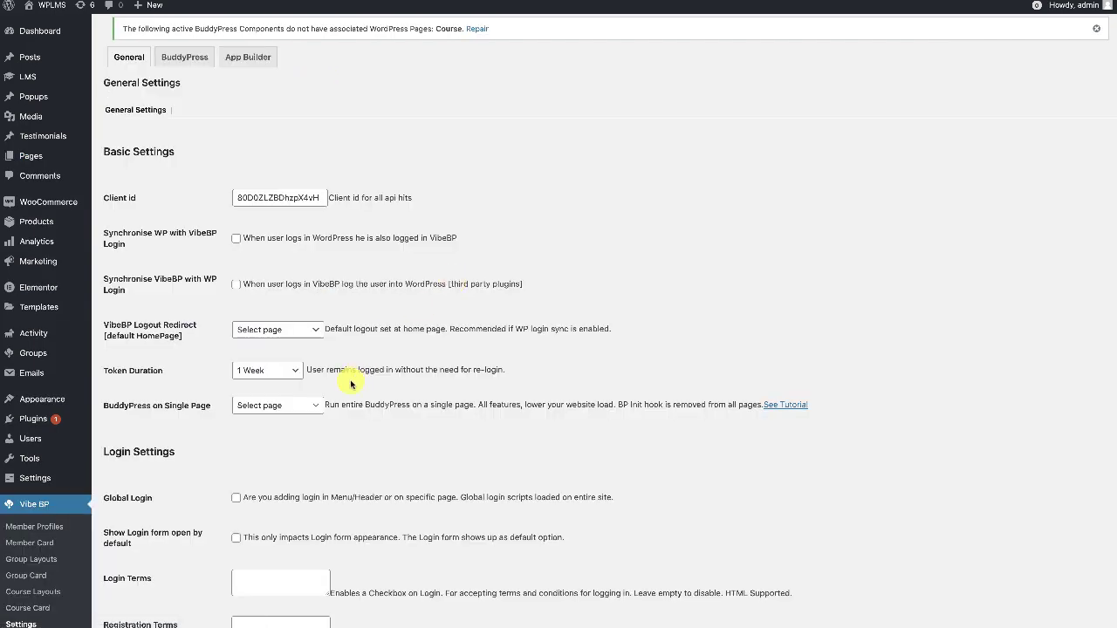
click(292, 409)
click(287, 418)
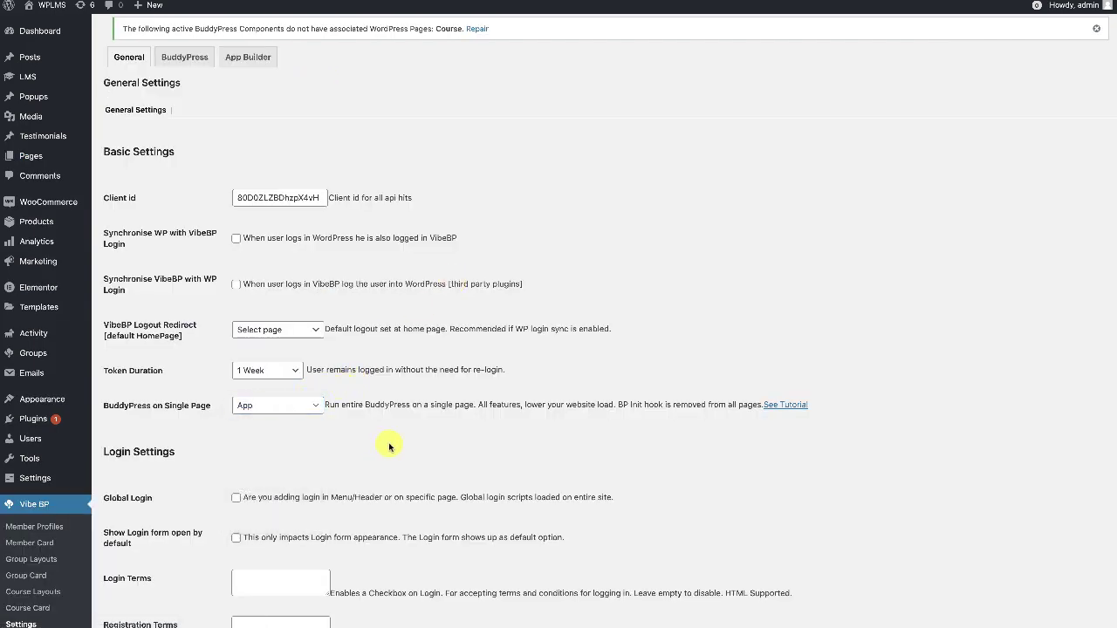
- Enable Global Login and the Synchronise WP with VibeBP Login option in the VibeBP general settings
scroll(389, 447, down, 2)
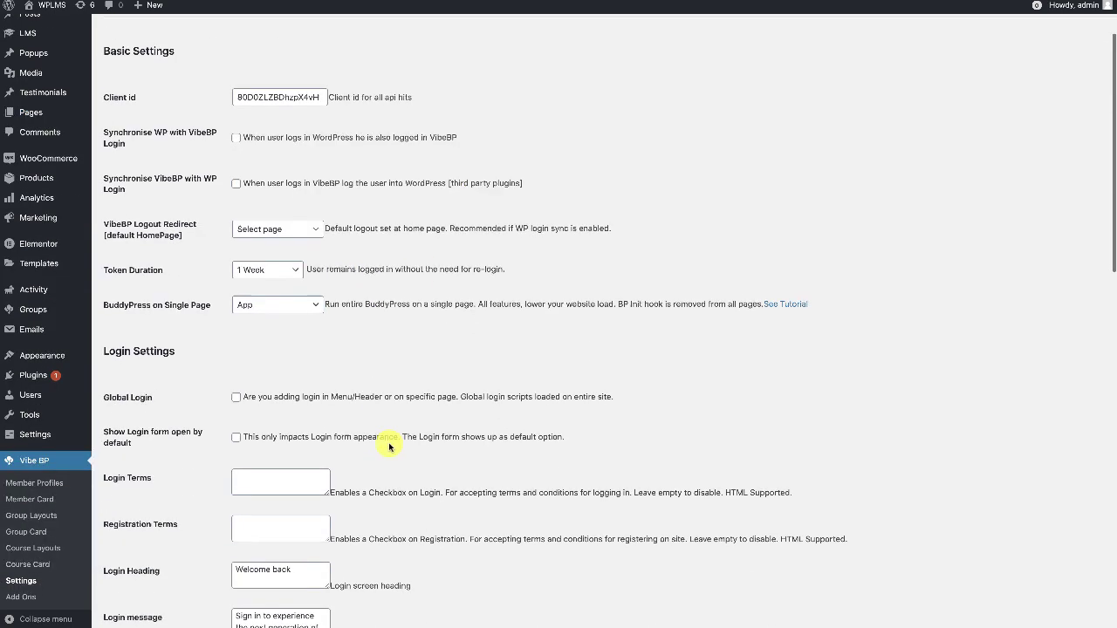
click(236, 399)
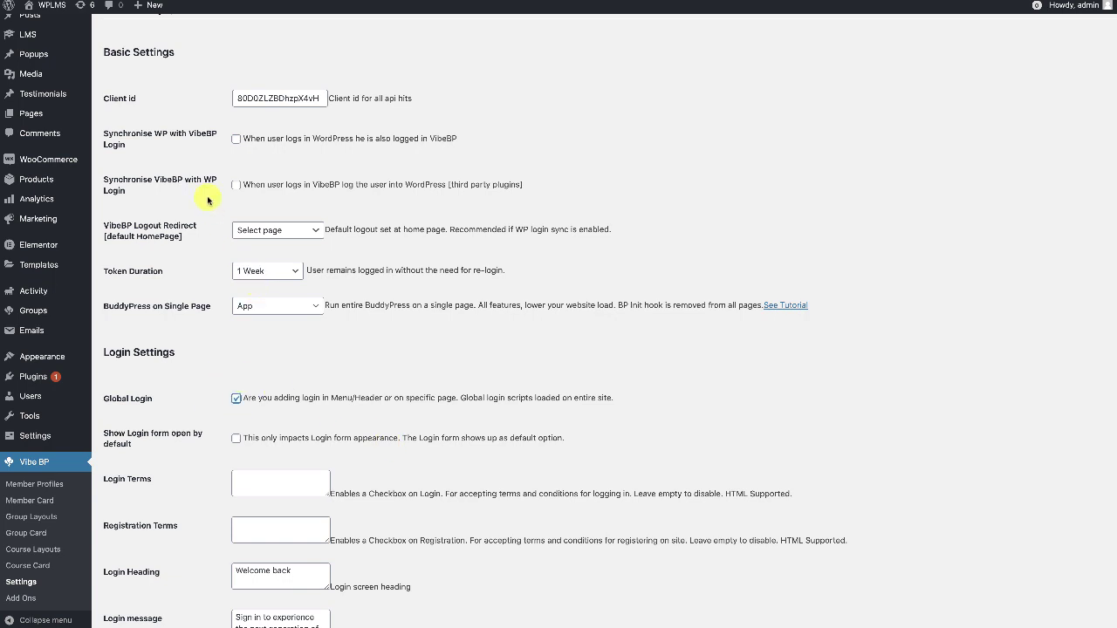
drag(106, 145, 181, 144)
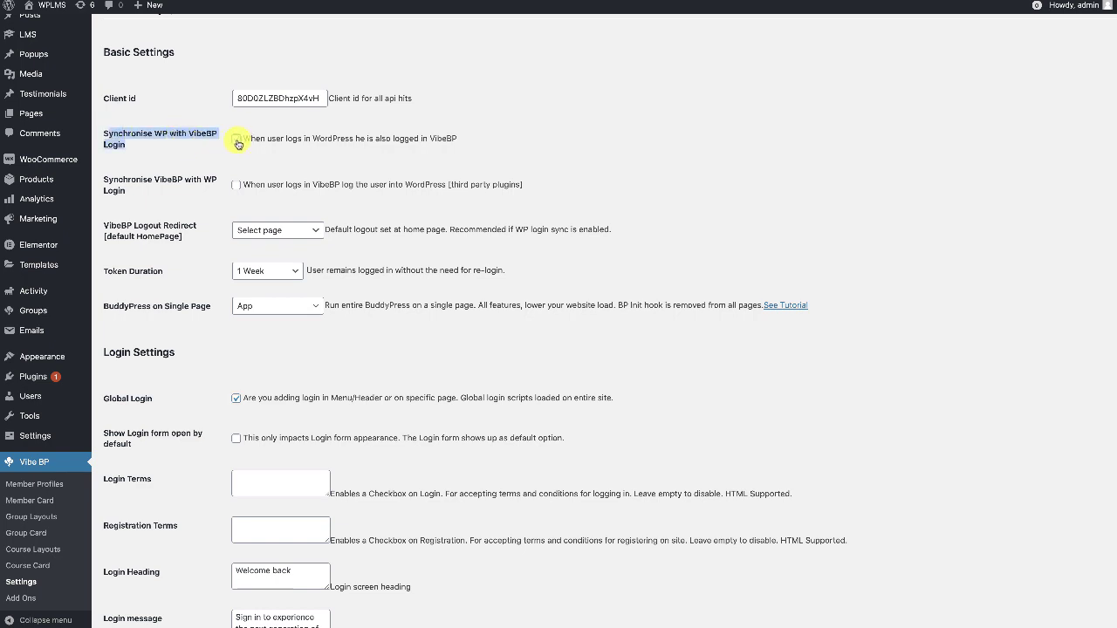
- Review the login message and Login Screen Terms texts, and save the VibeBP settings
scroll(237, 143, down, 5)
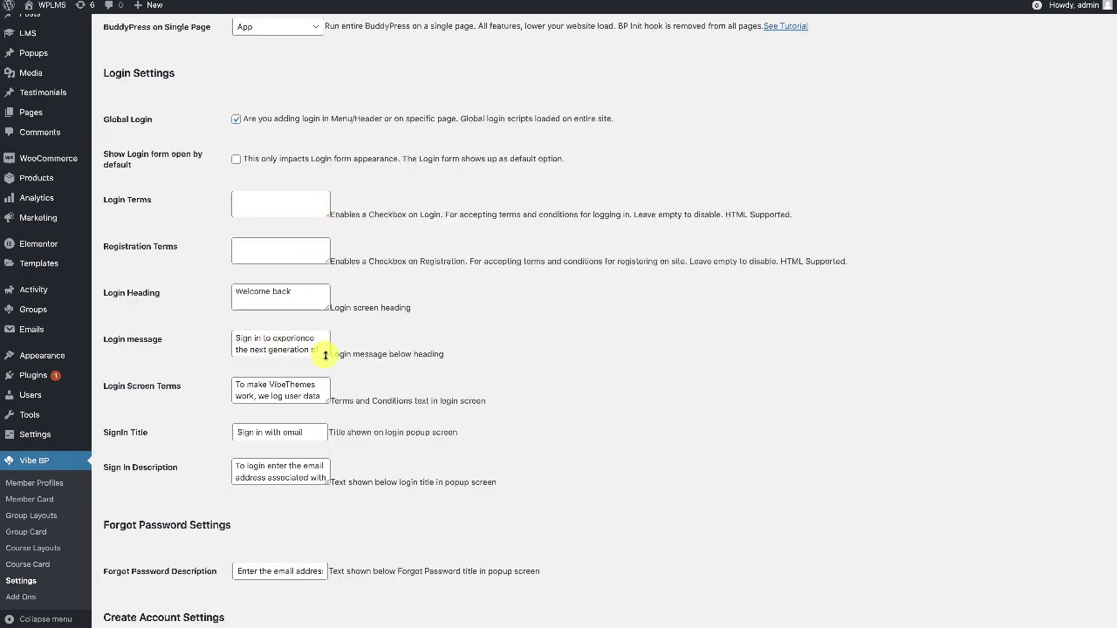
drag(323, 357, 324, 428)
click(254, 371)
scroll(254, 371, down, 3)
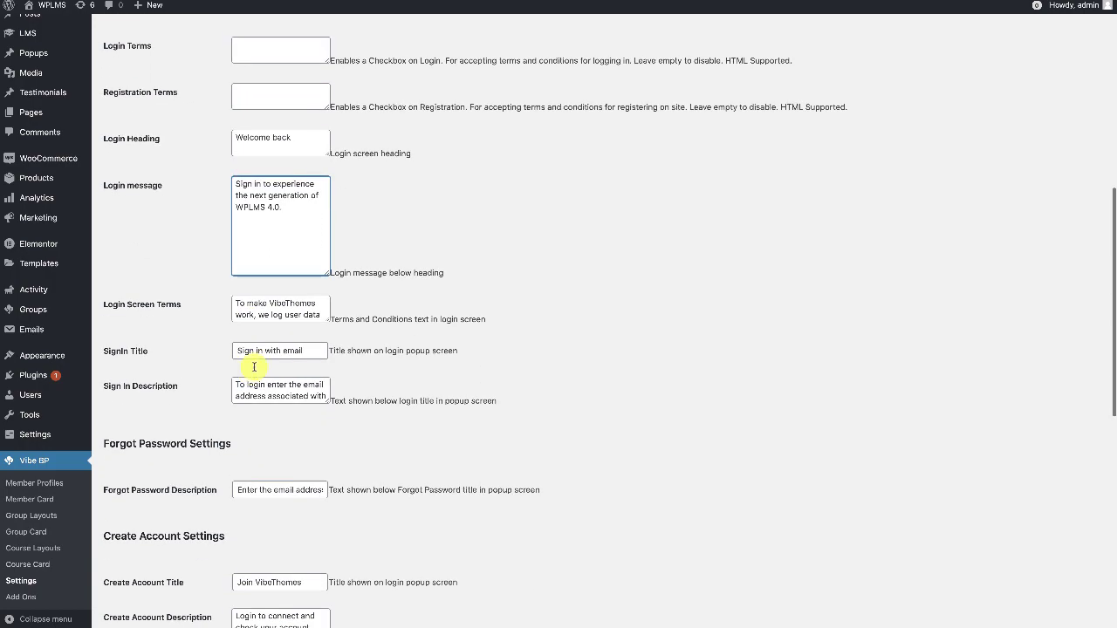
drag(324, 307, 315, 336)
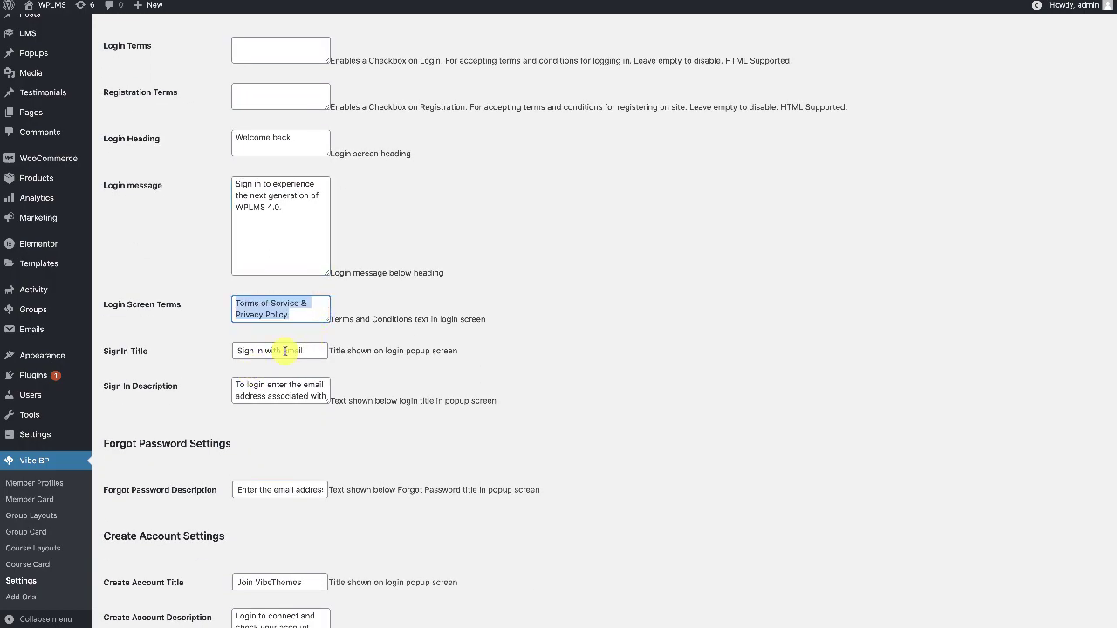
scroll(291, 352, down, 12)
click(110, 598)
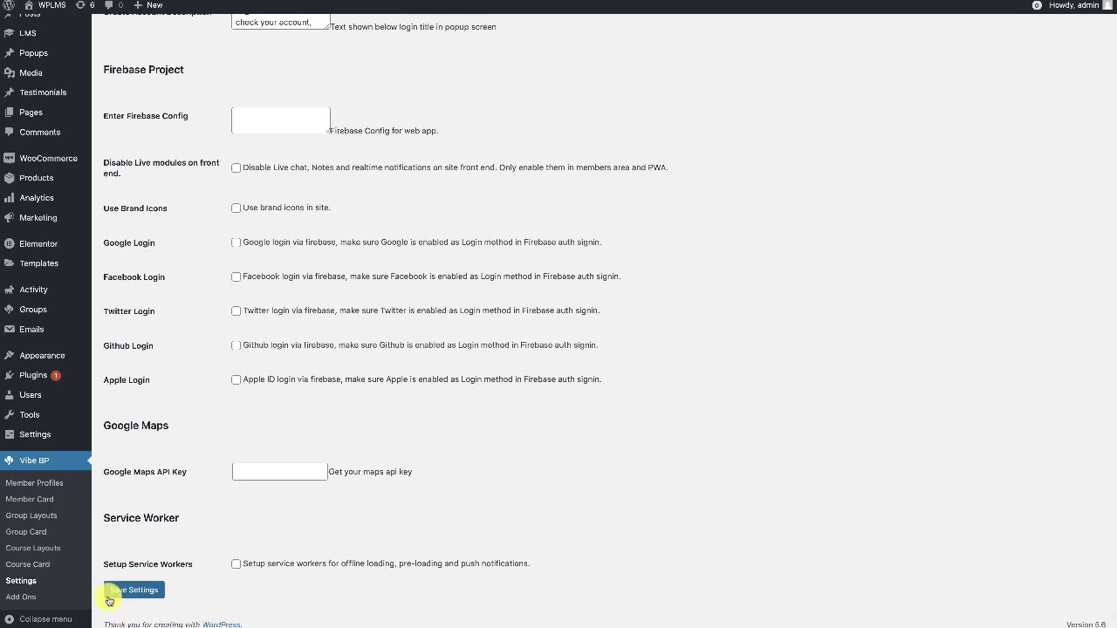
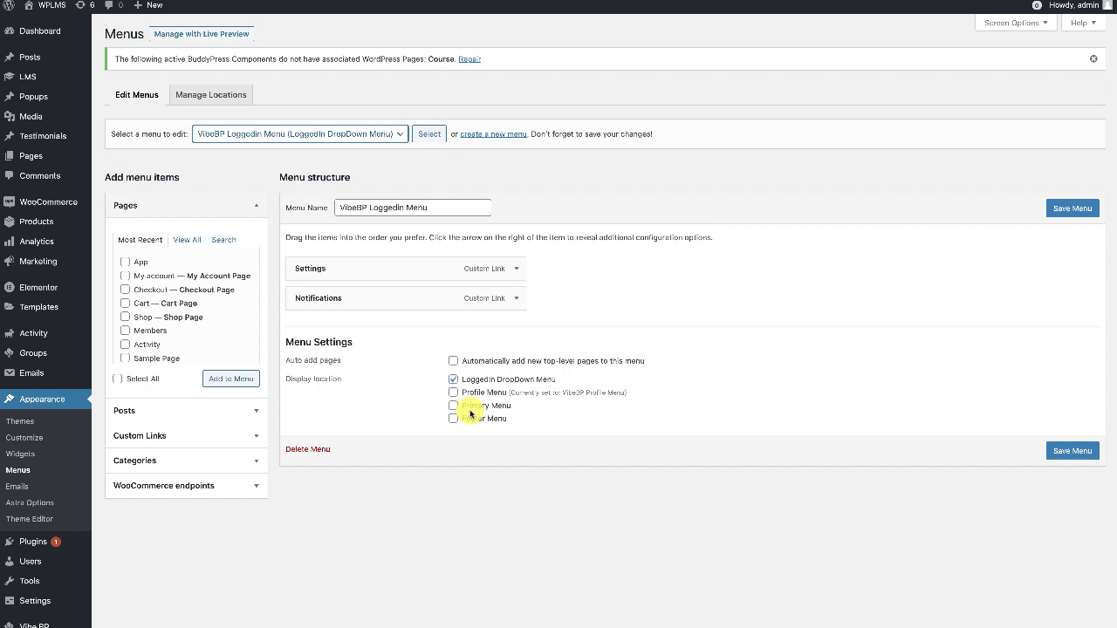
- Create a new navigation menu named main and assign it to the Primary Menu location
click(487, 412)
click(505, 408)
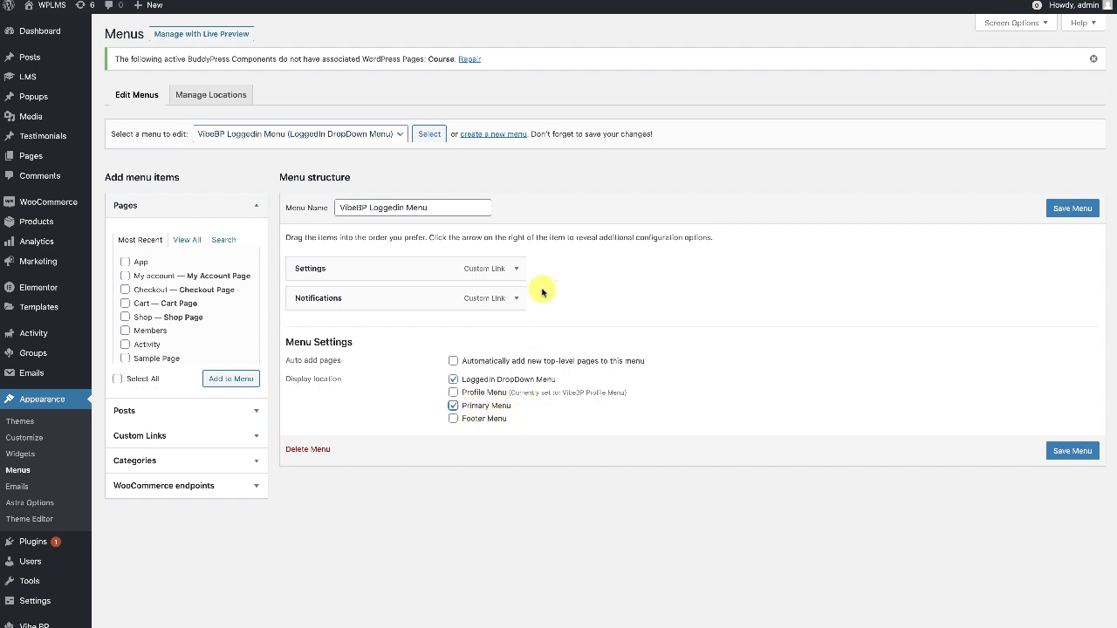
click(494, 135)
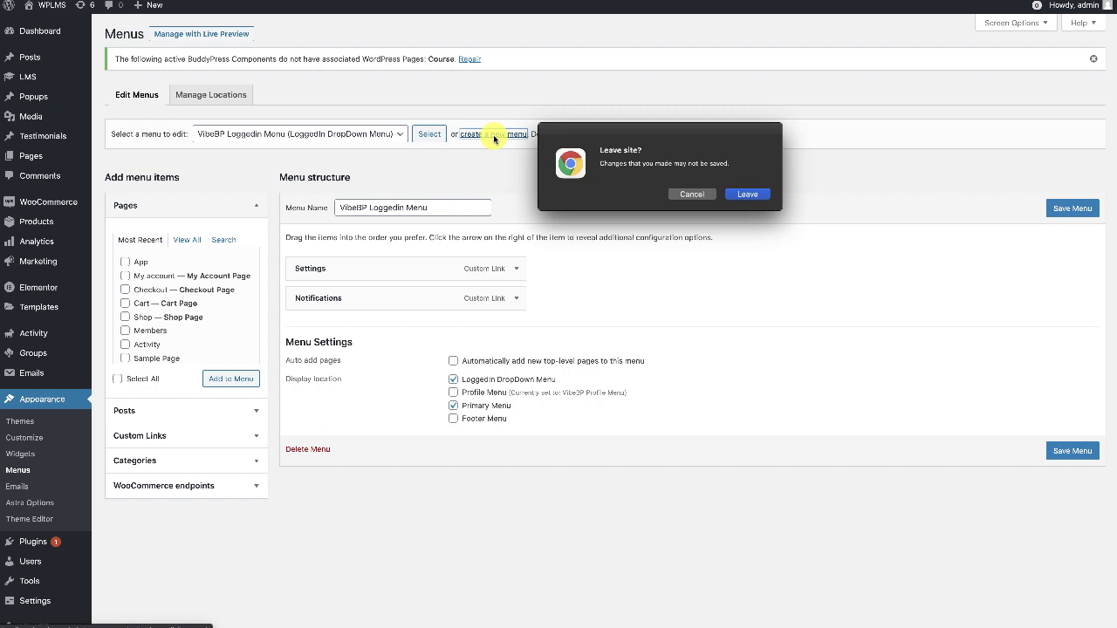
click(751, 196)
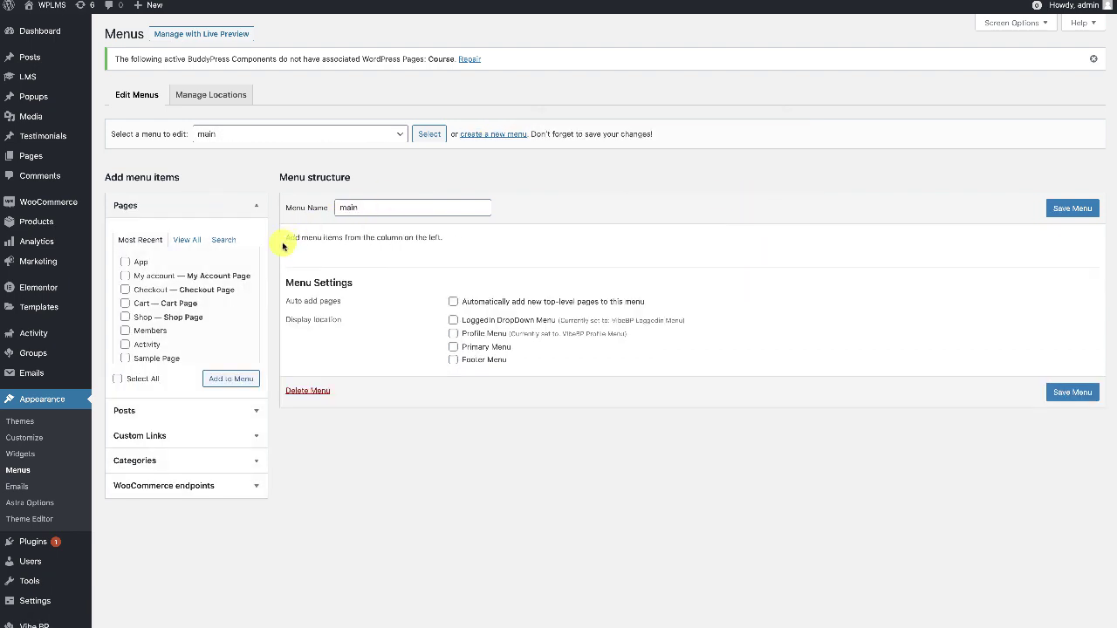
click(453, 347)
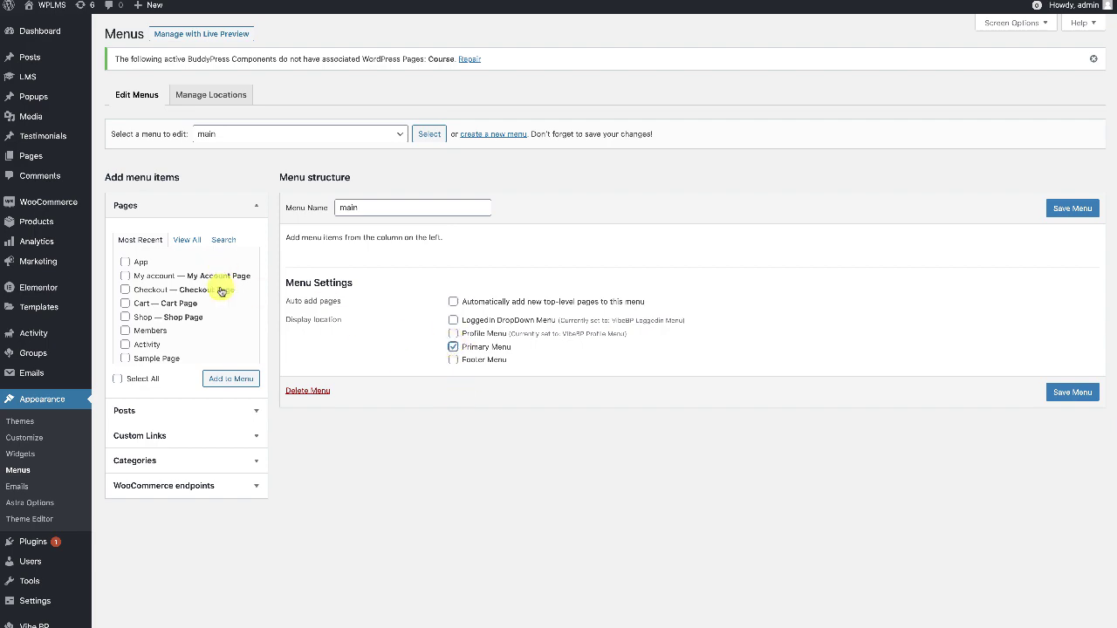
- Enable the BuddyPress Member element and the CSS Classes property in the menu editor's screen options
click(185, 240)
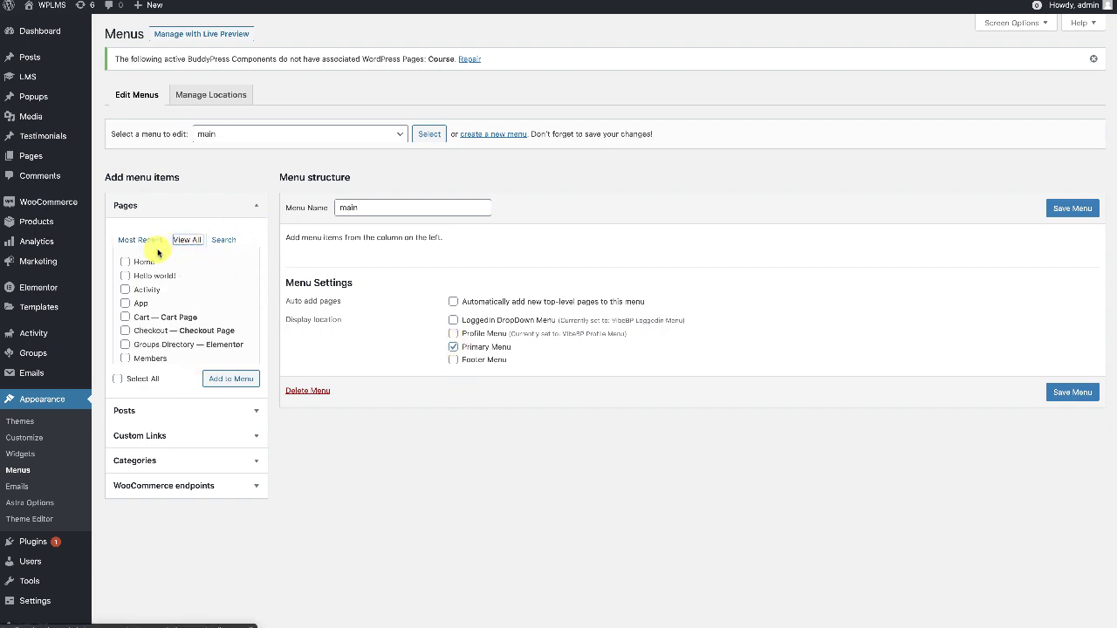
click(1026, 23)
click(162, 74)
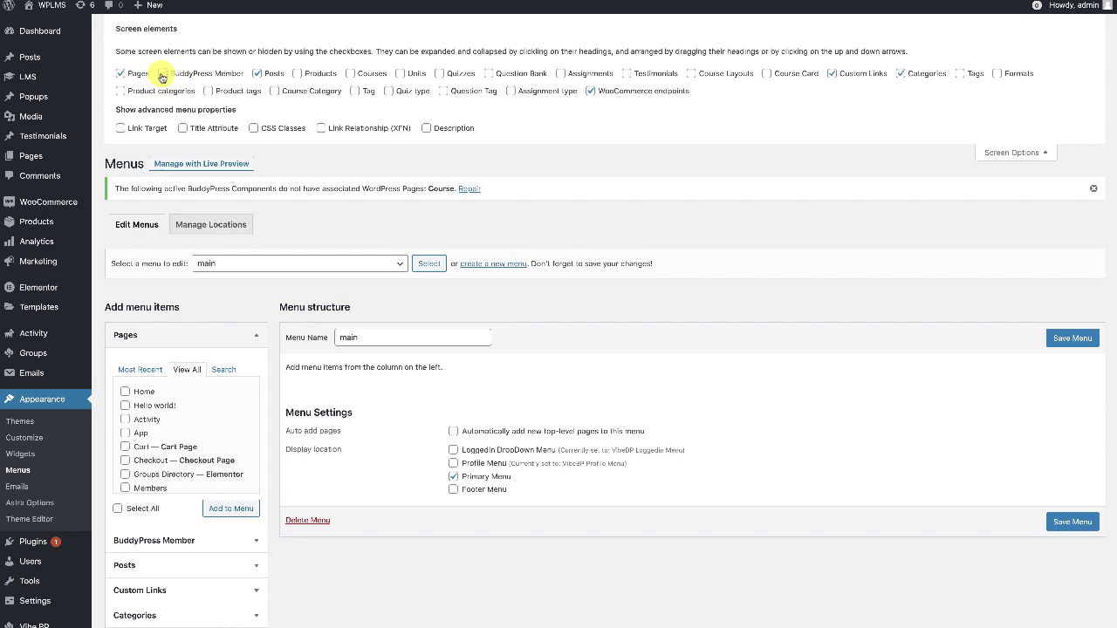
click(293, 127)
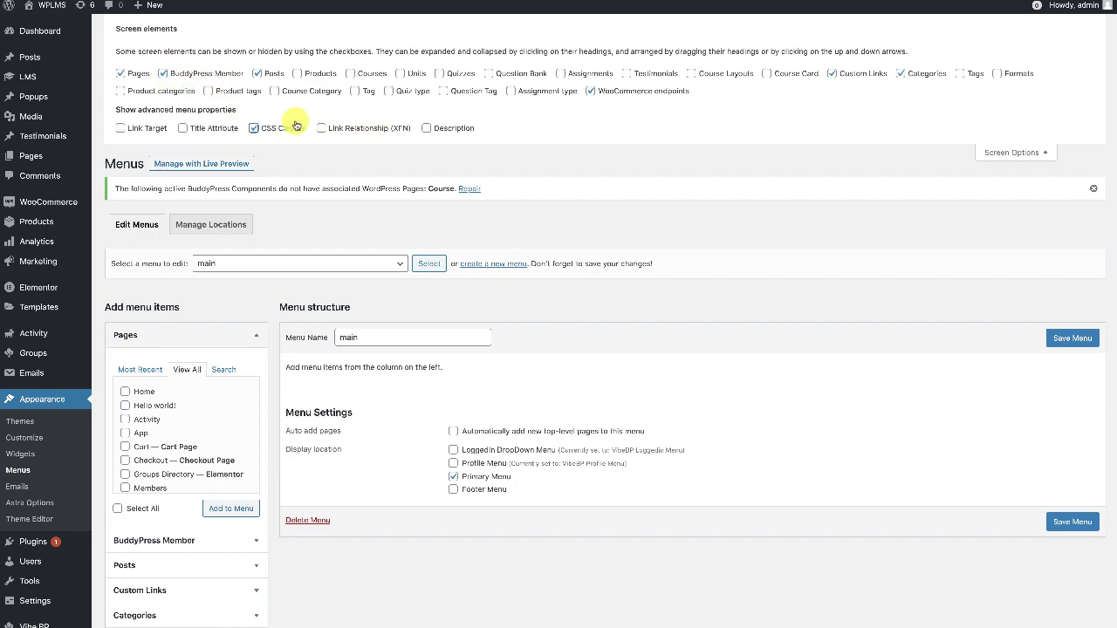
click(1004, 153)
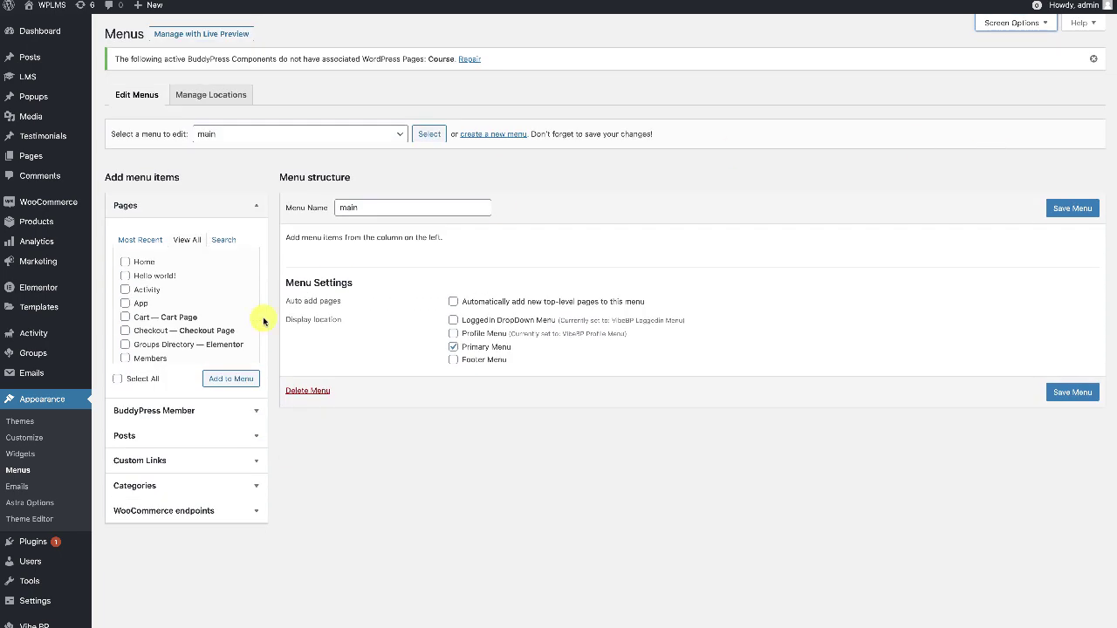
- Add the Home and Cart pages to the main menu, plus a custom link to # labelled Login / Register
click(125, 263)
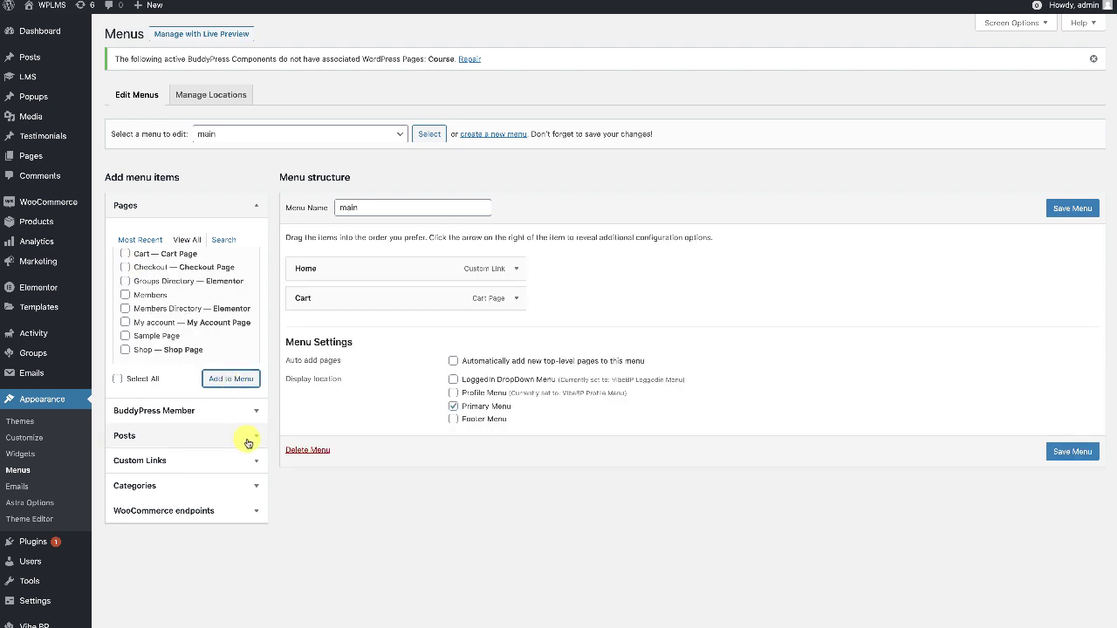
click(242, 442)
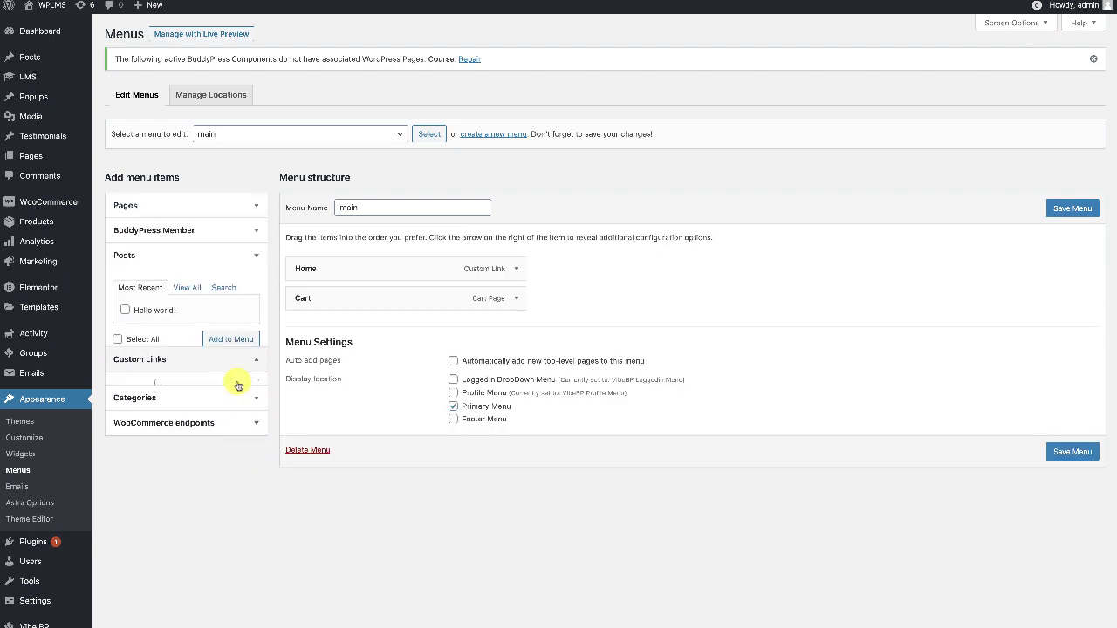
click(233, 382)
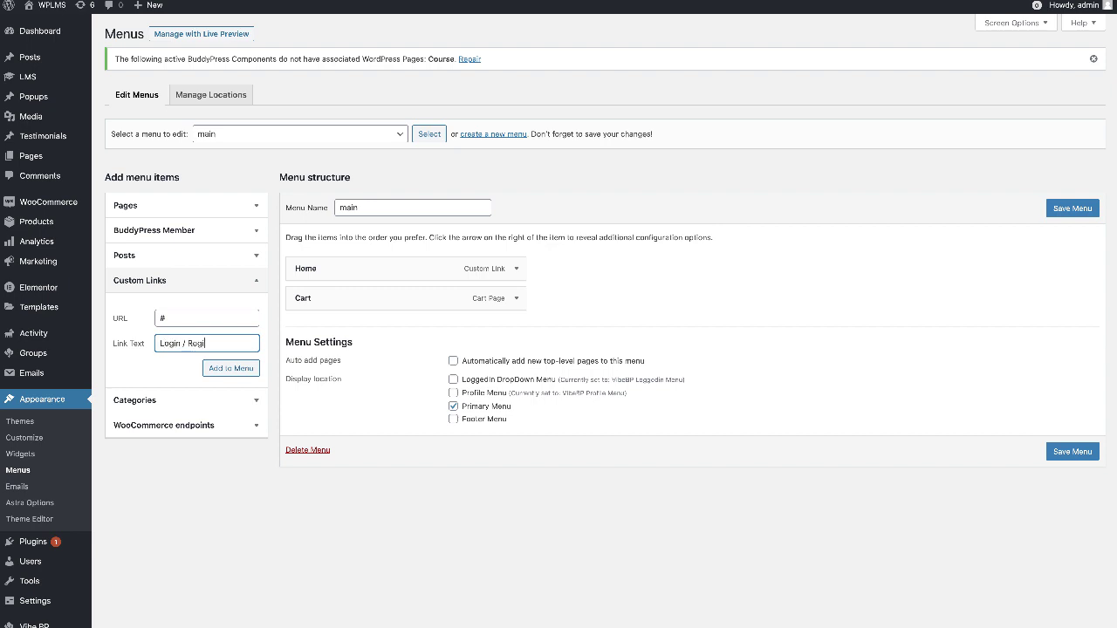
click(227, 373)
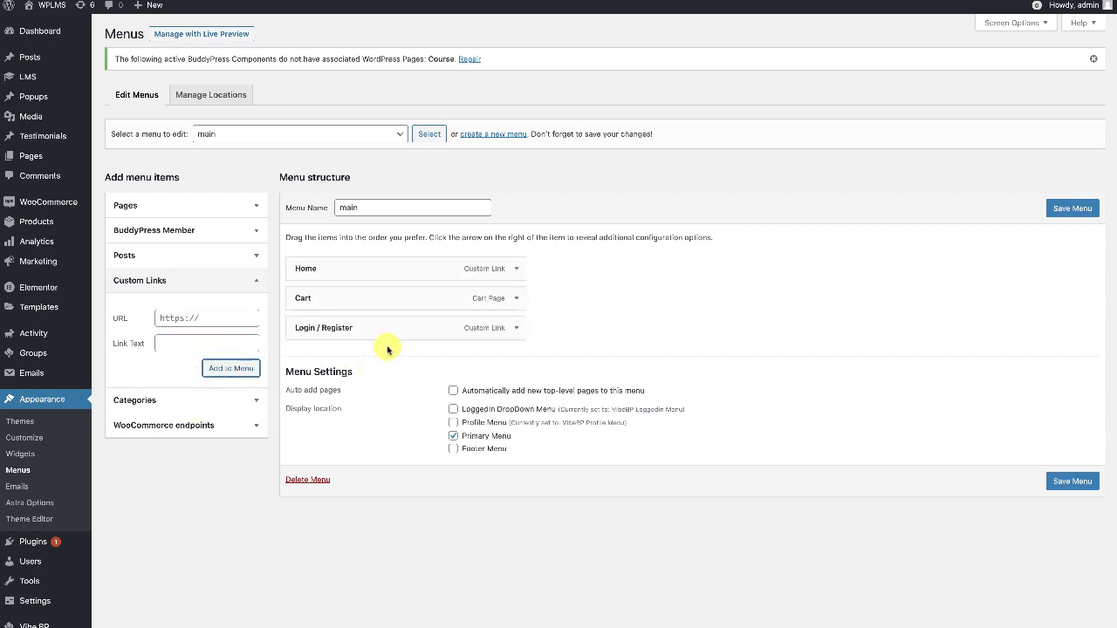
- Give the Login / Register menu item the CSS class vibebp-login and save the menu
click(515, 327)
click(325, 433)
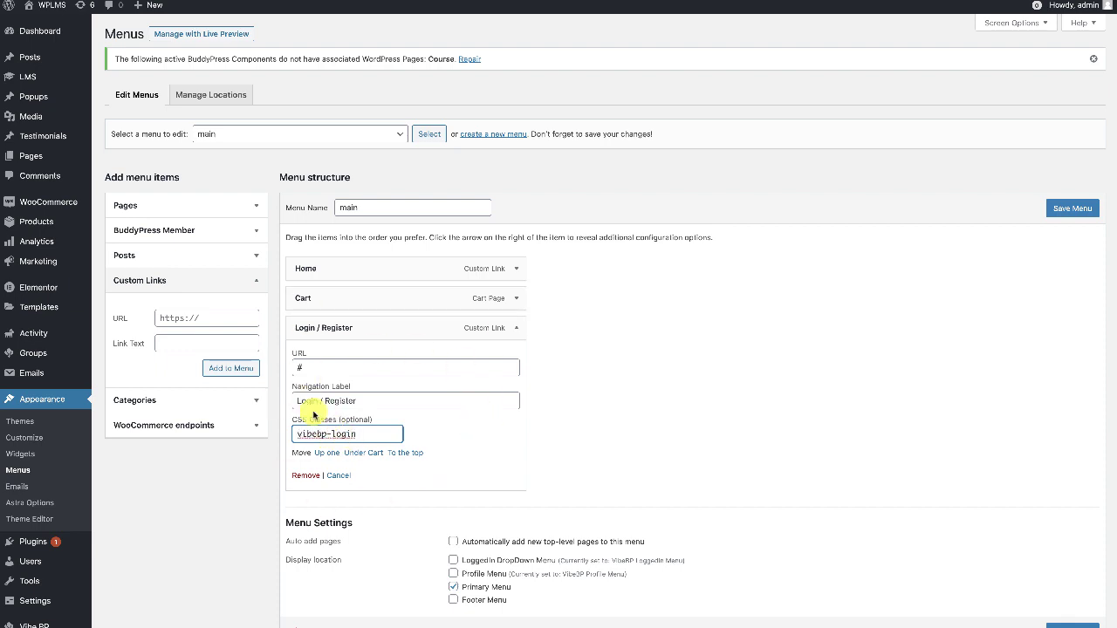
click(1055, 212)
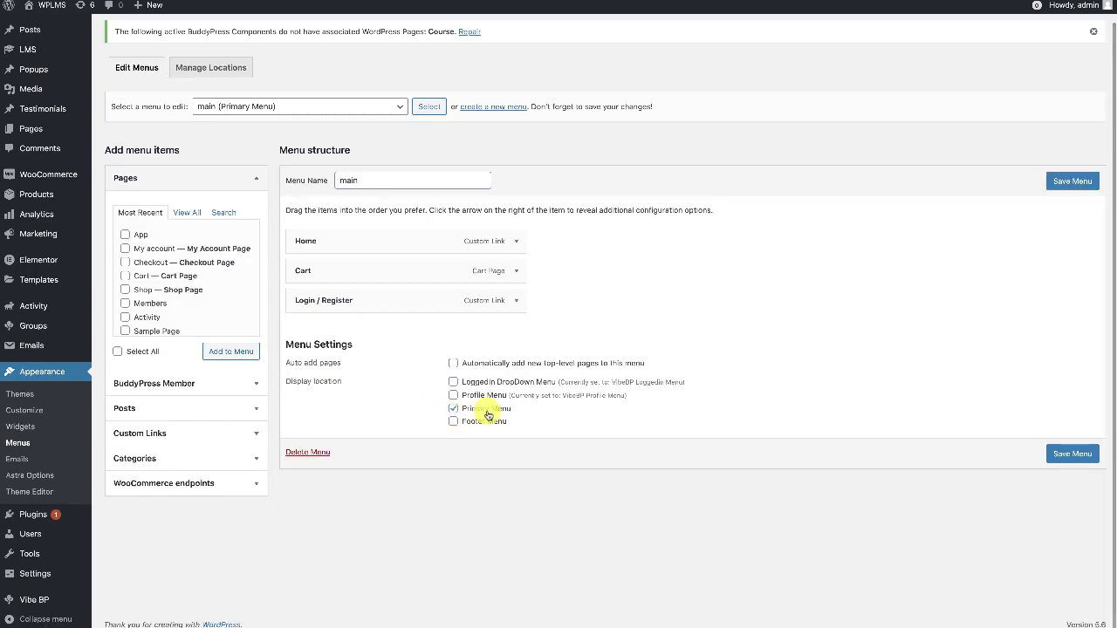
- Open the site's front end in a new tab and go to the profile settings through the logged-in user's header dropdown
mouse_move(39, 7)
right_click(45, 27)
click(54, 33)
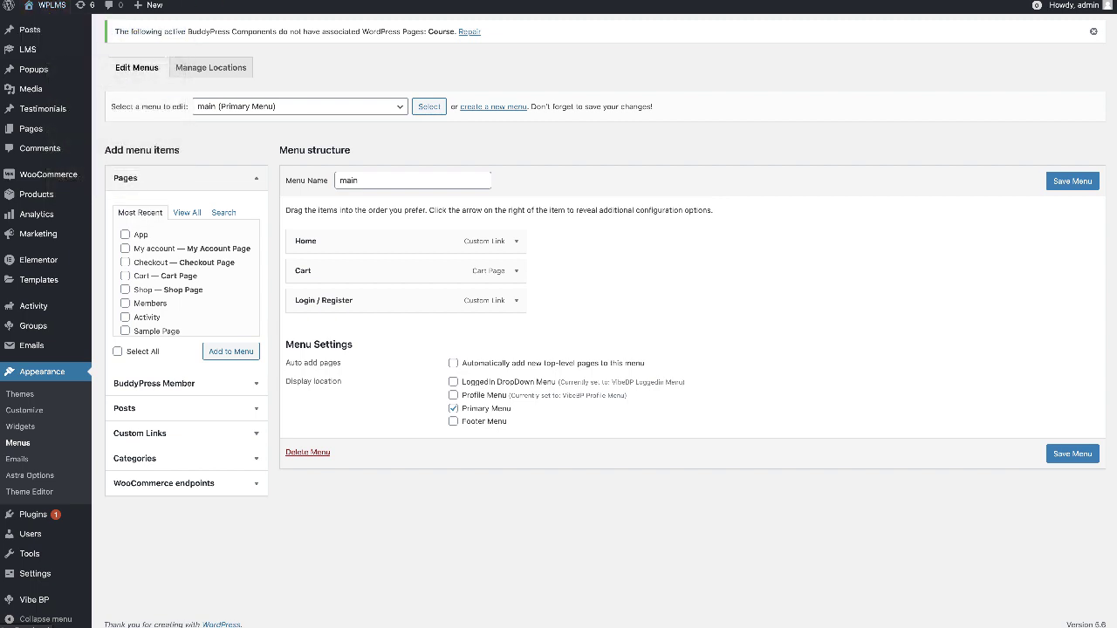
key(ctrl+Tab)
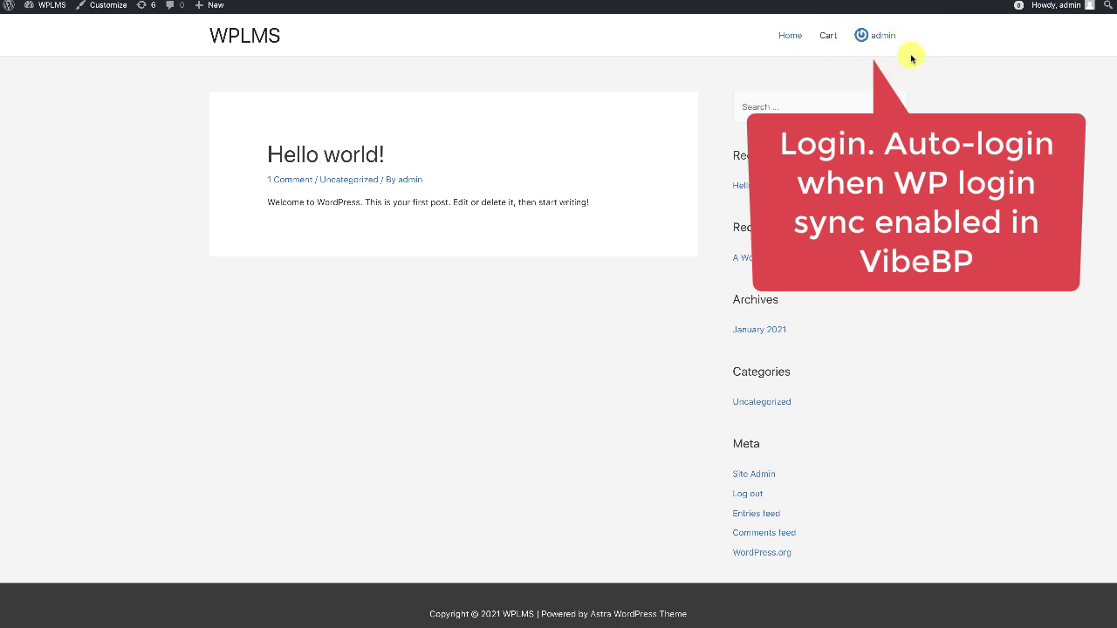
click(886, 35)
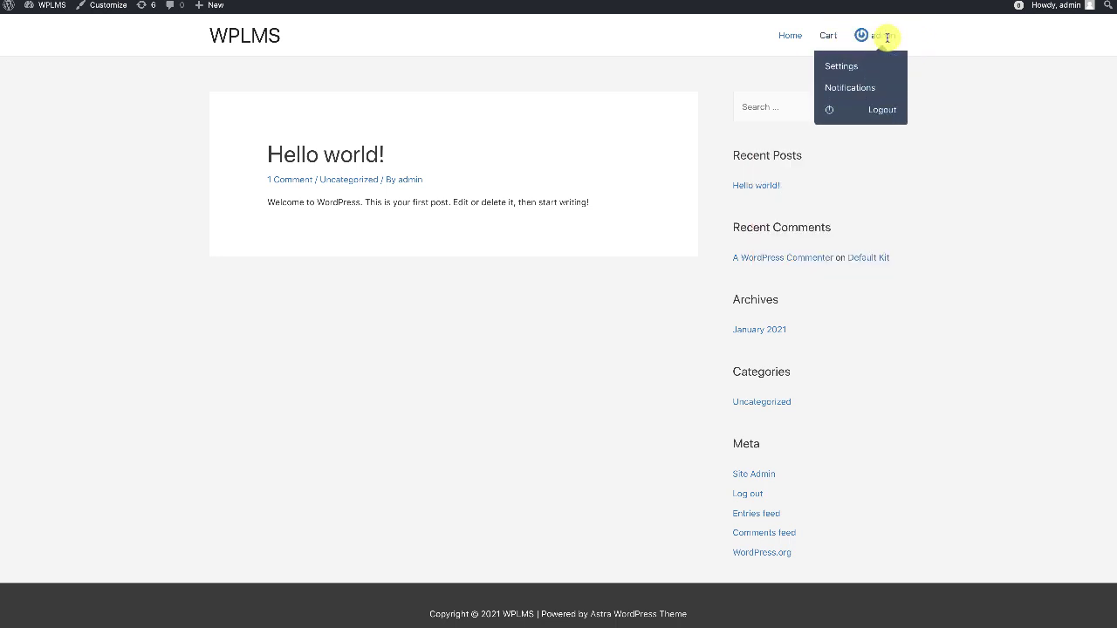
click(843, 70)
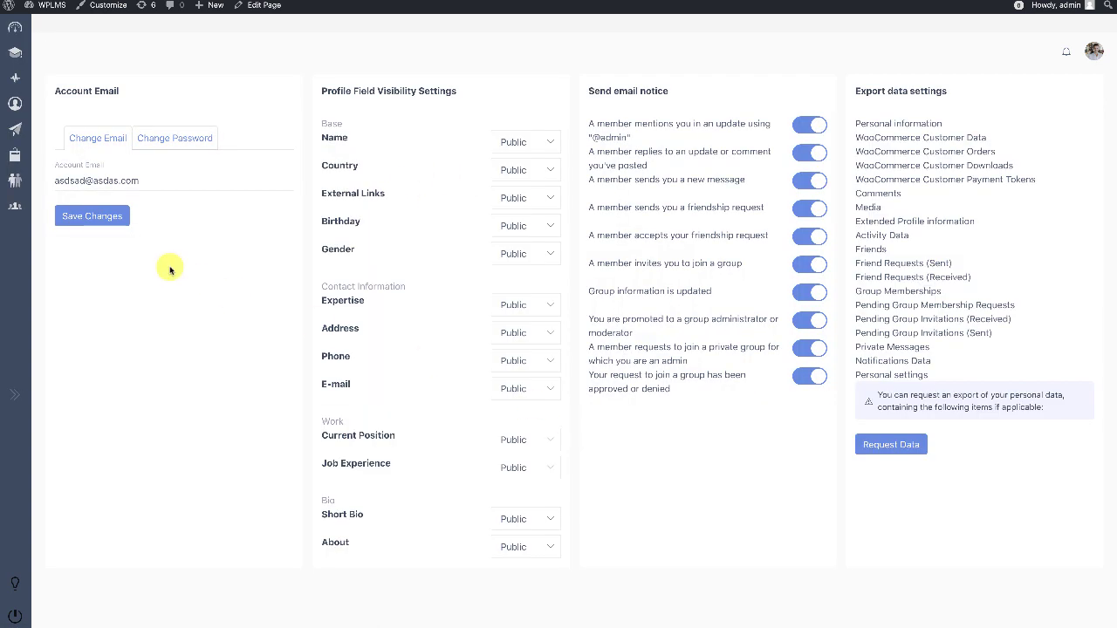
- Create a new course in the members' Course area, named Test course, with the placeholder short description asdasd
mouse_move(11, 196)
click(39, 52)
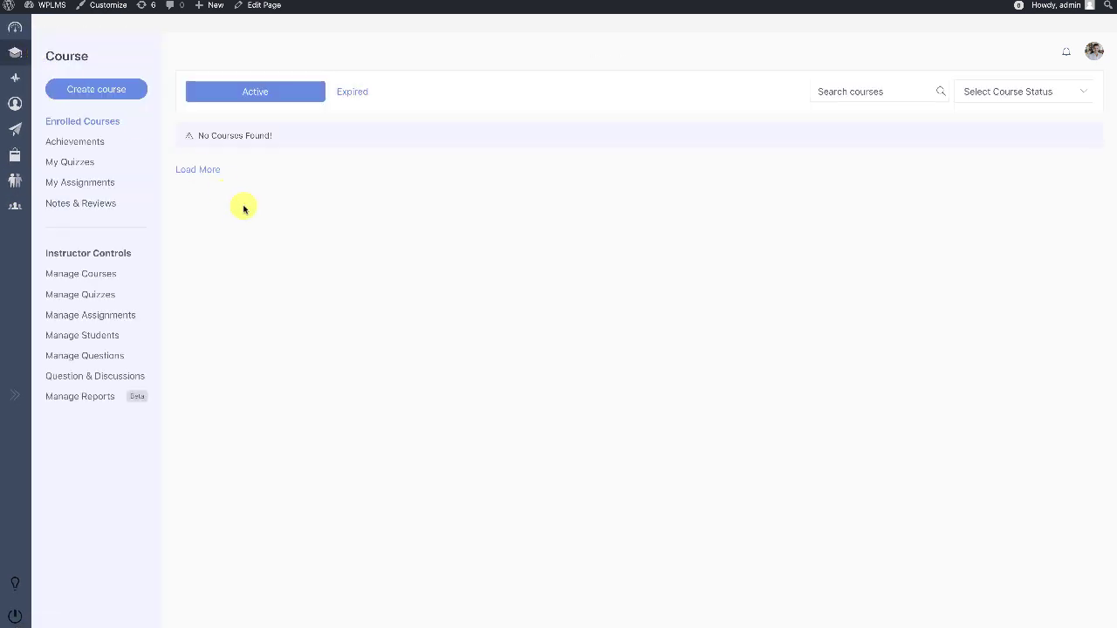
scroll(282, 428, down, 1)
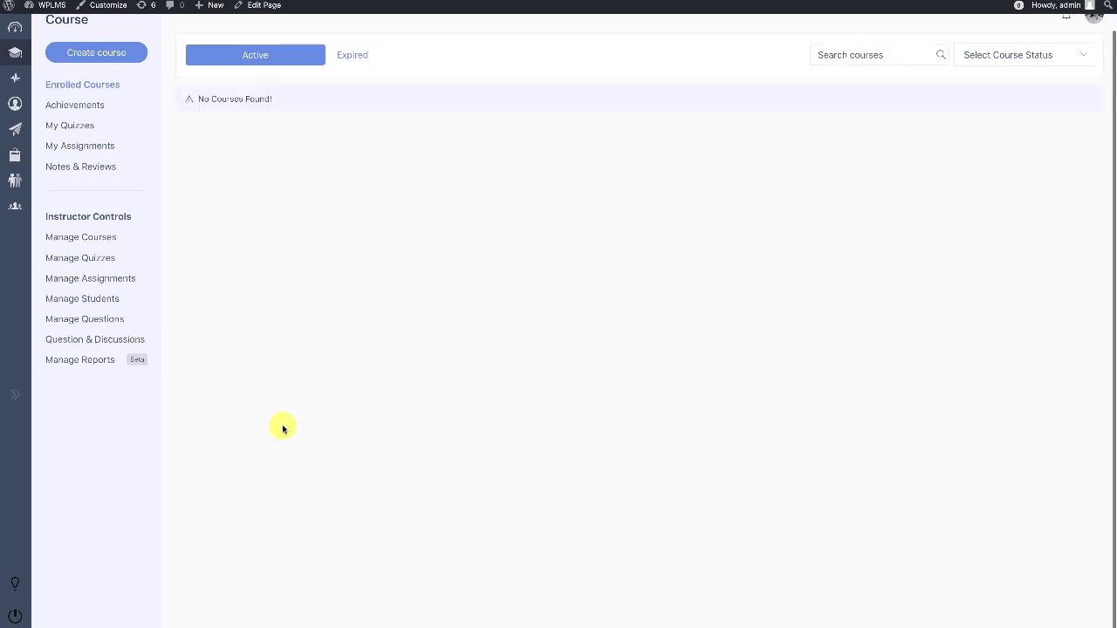
click(98, 69)
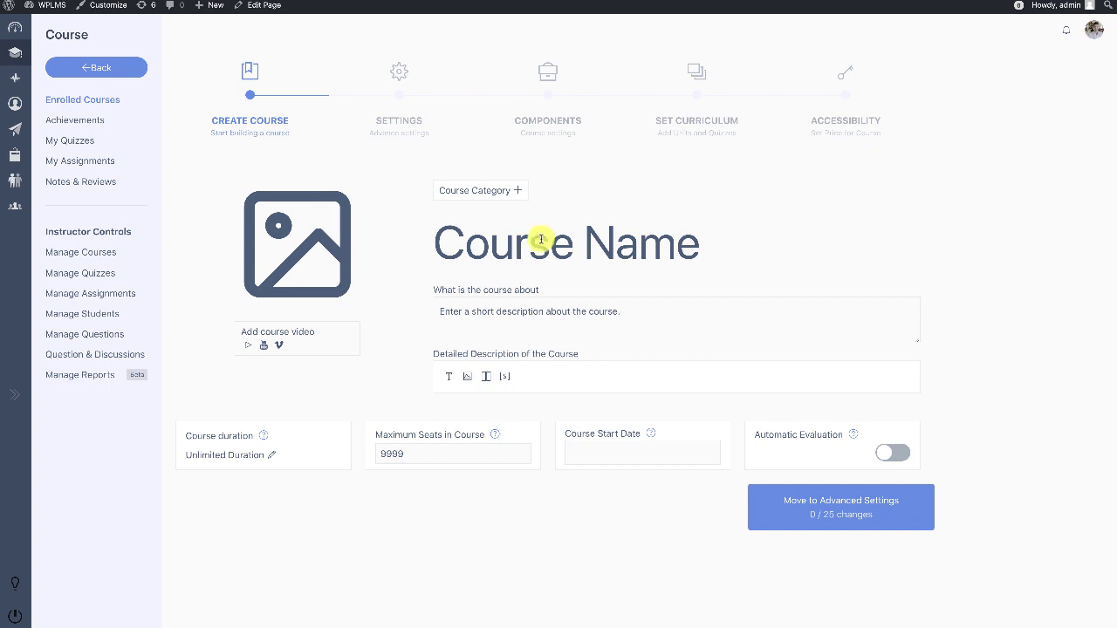
click(541, 237)
text(Test cours)
click(444, 324)
text(test)
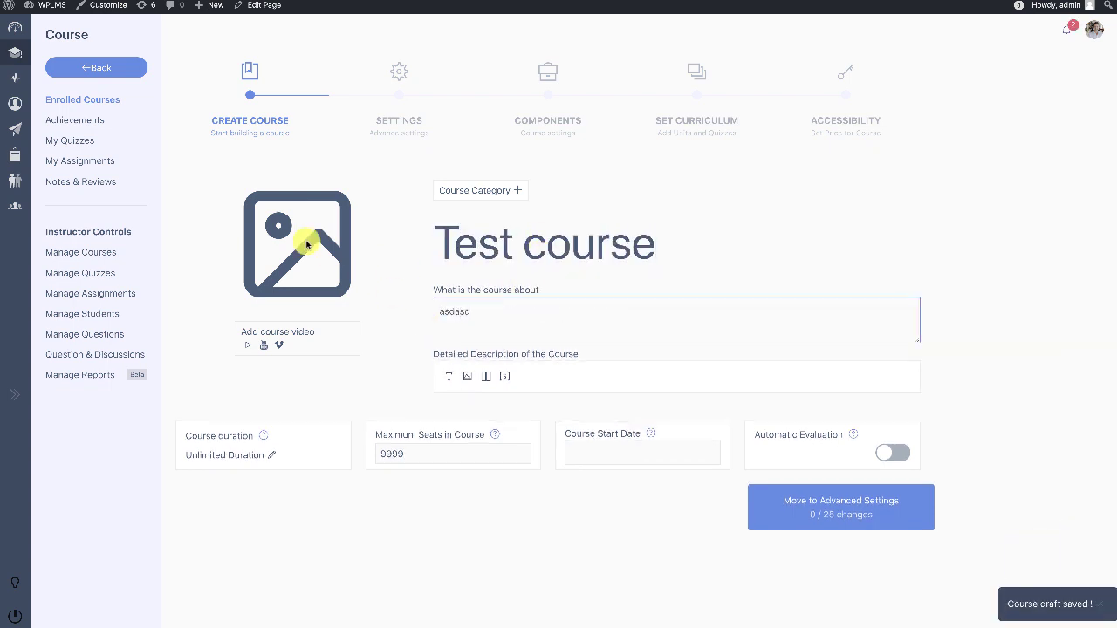
- Add a football photo and Lorem Ipsum descriptions to Test course, enable Automatic Evaluation, and continue to the advanced settings
click(324, 245)
click(478, 287)
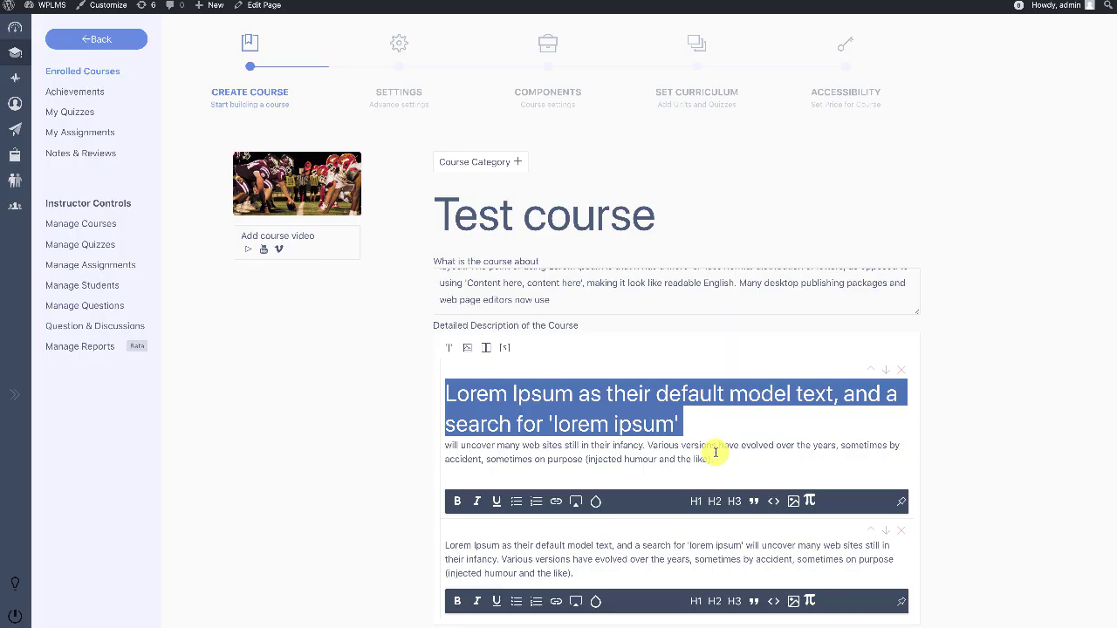
scroll(727, 453, down, 3)
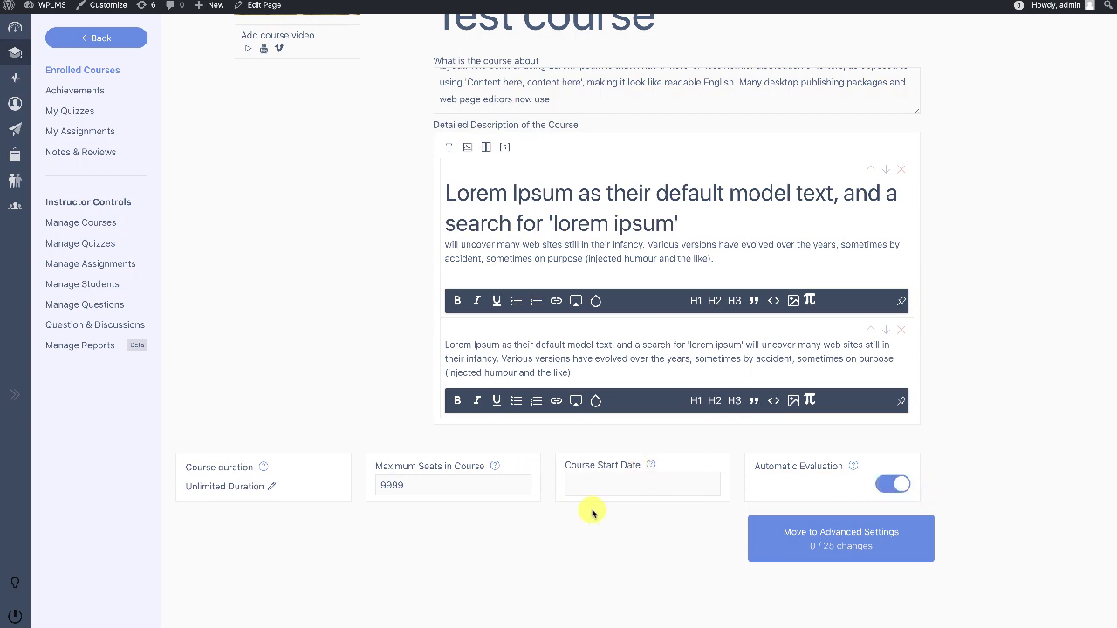
click(807, 542)
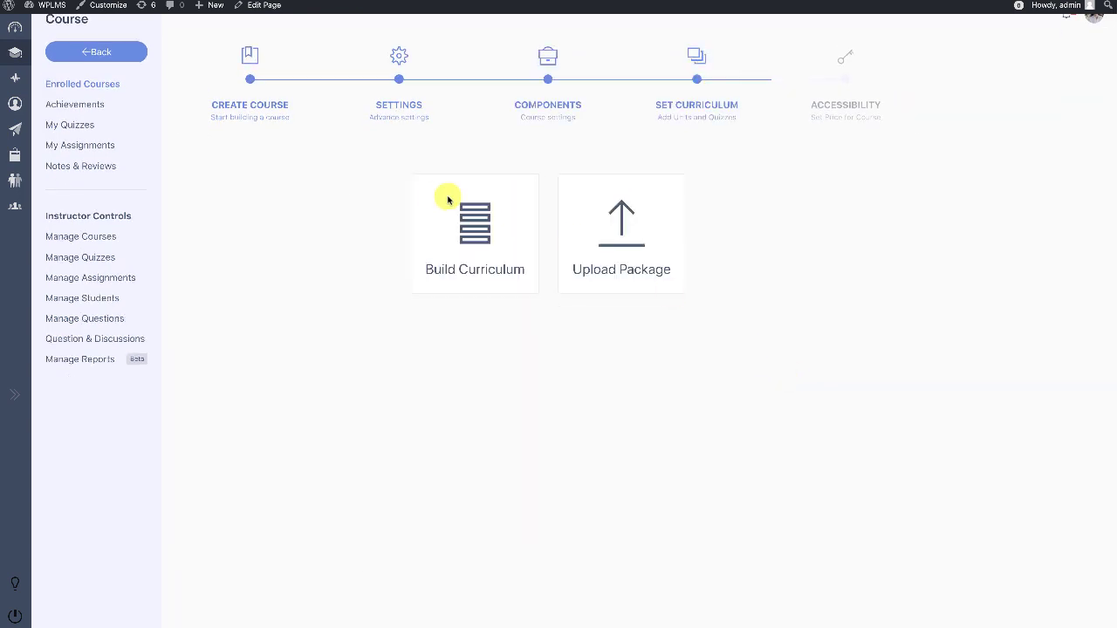
- Build the Test course curriculum with a section named Introduction, add a unit to it, and publish the course
click(445, 199)
click(298, 218)
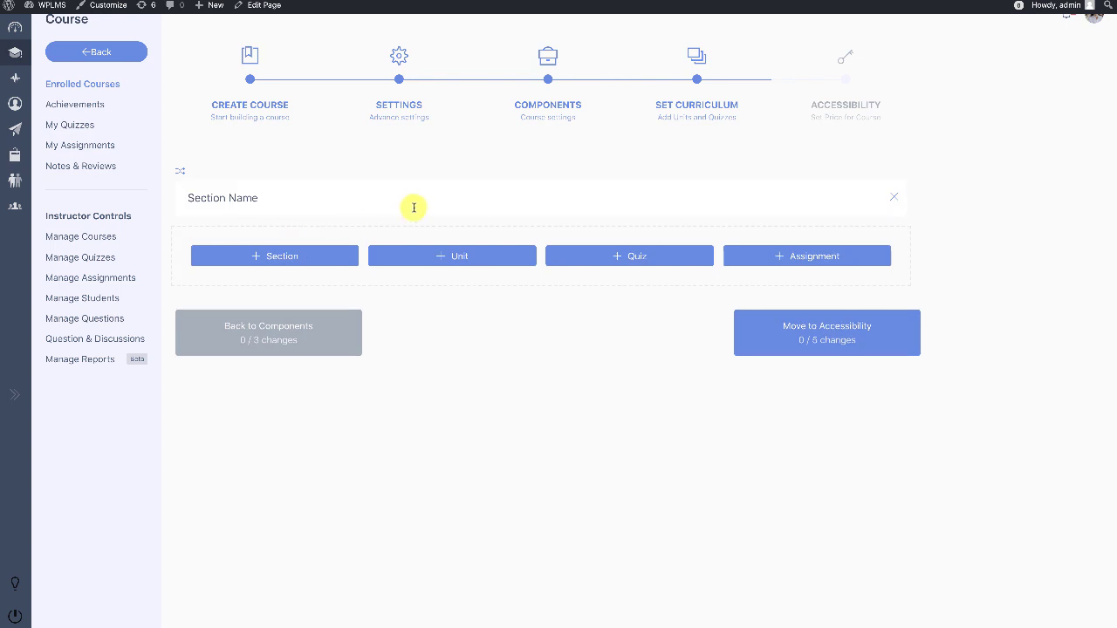
text(Int)
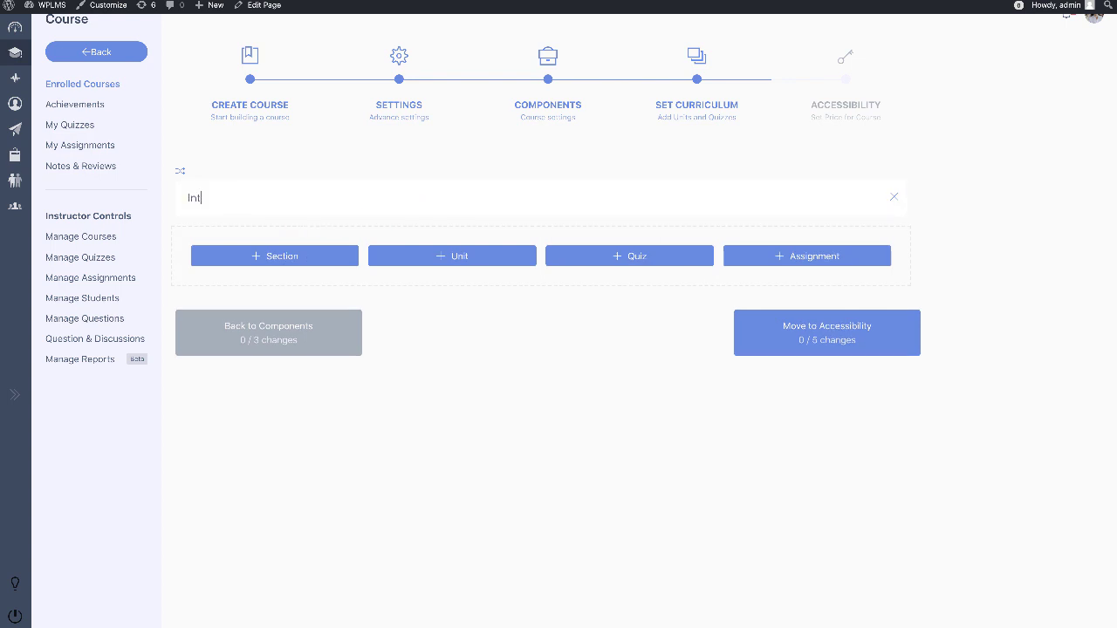
text(roduction)
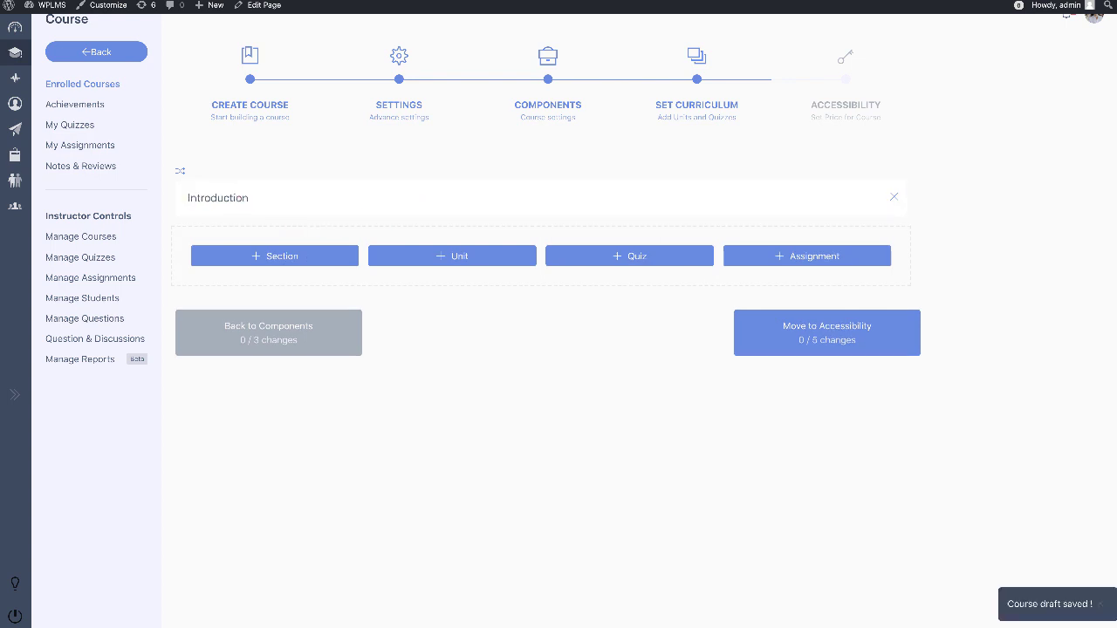
click(441, 255)
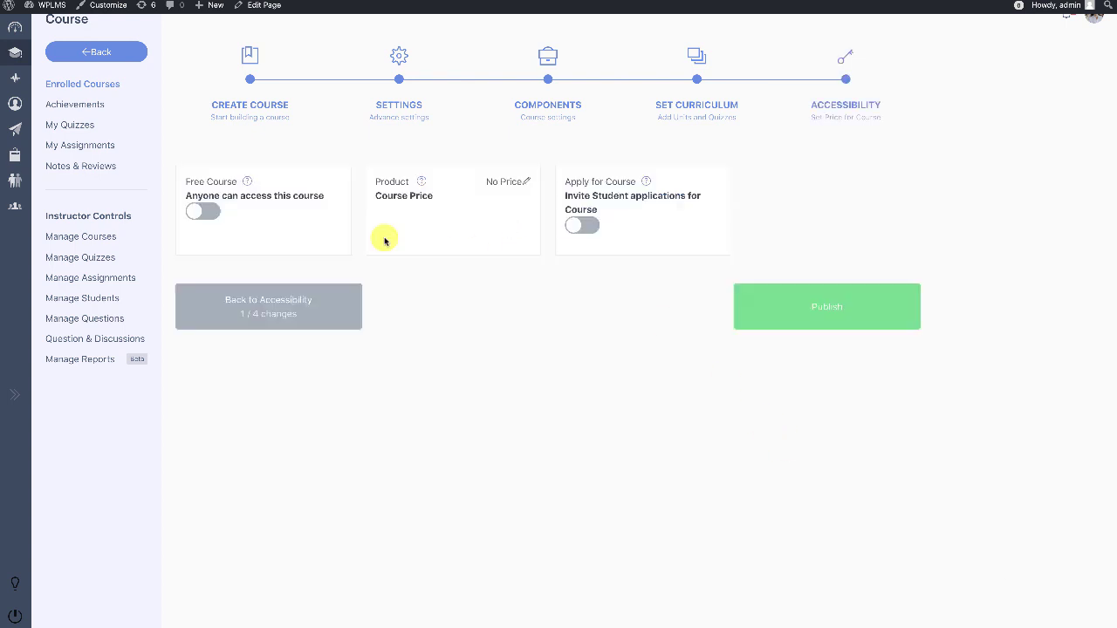
click(846, 310)
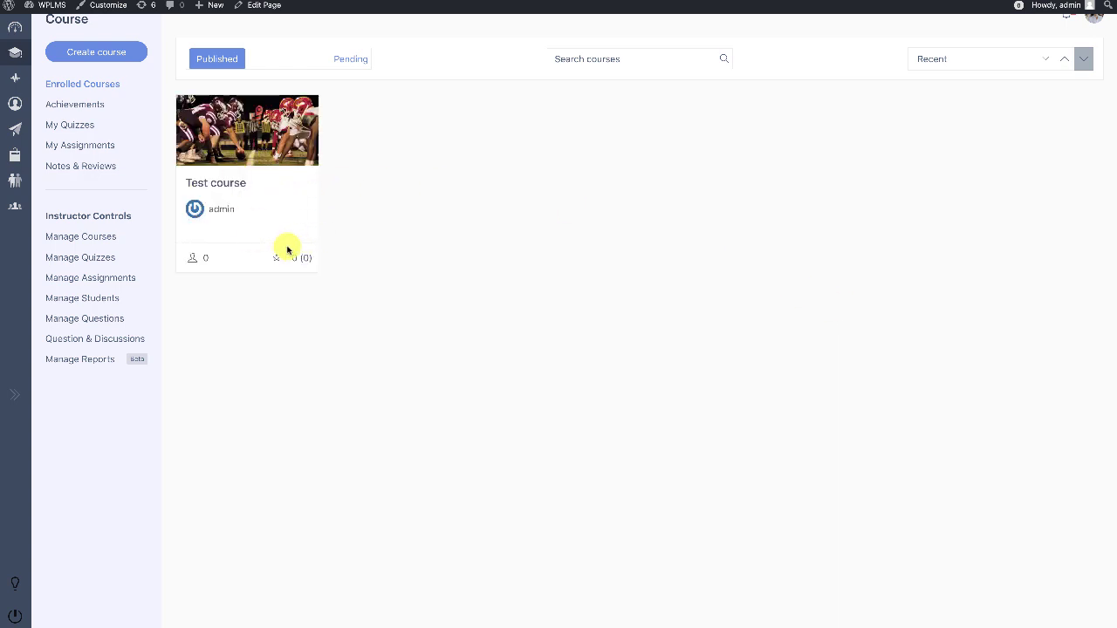
- Open Test course from the managed courses, go to its public page, and review its description and curriculum
click(111, 244)
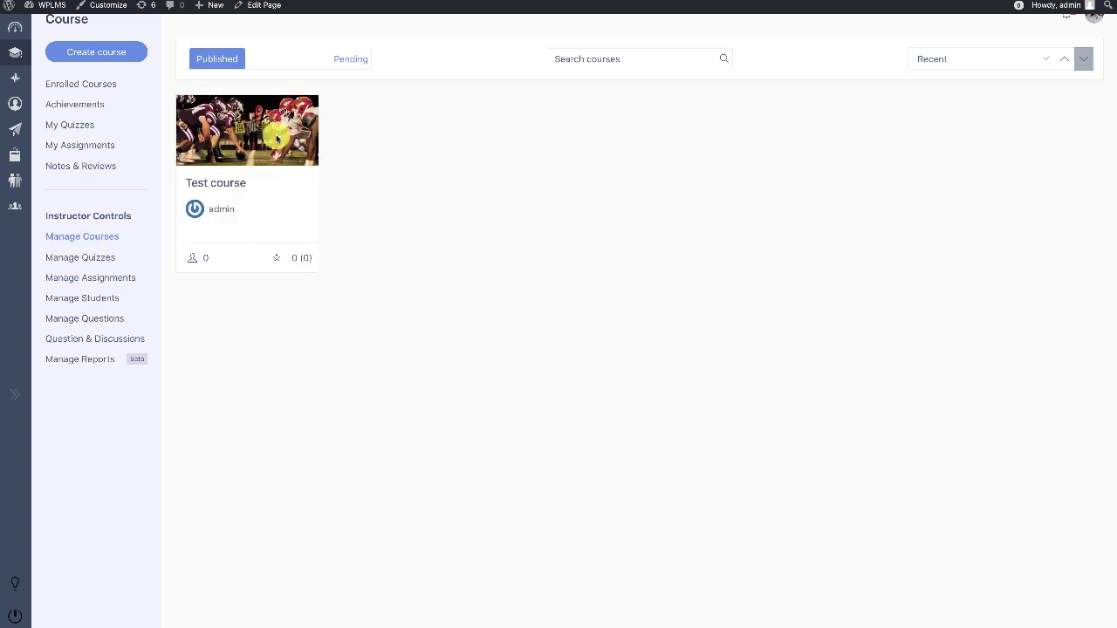
click(288, 149)
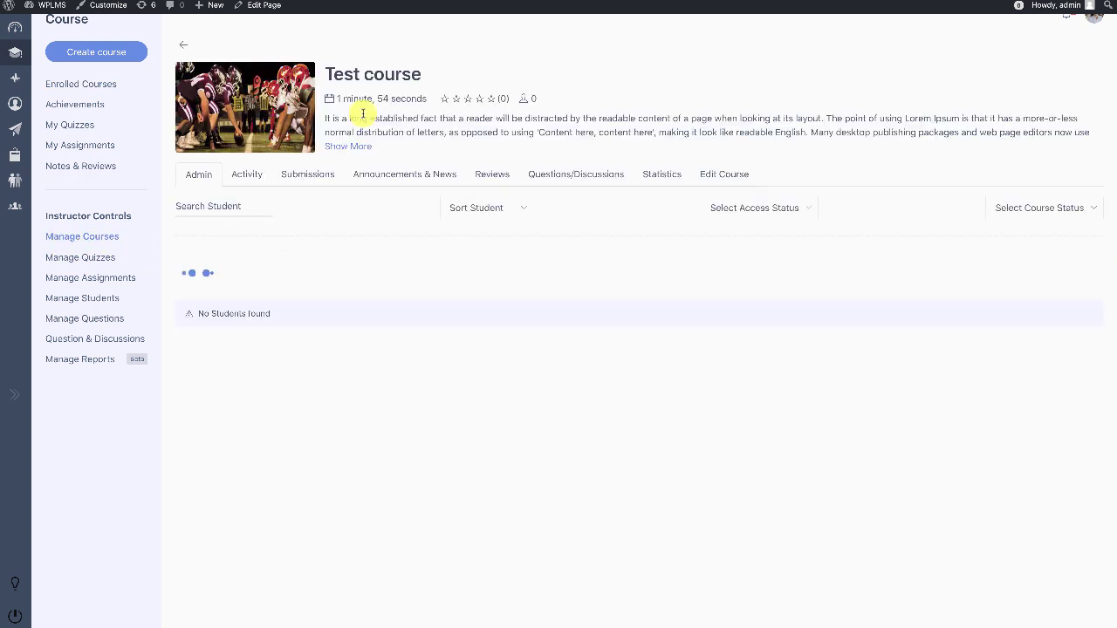
click(349, 145)
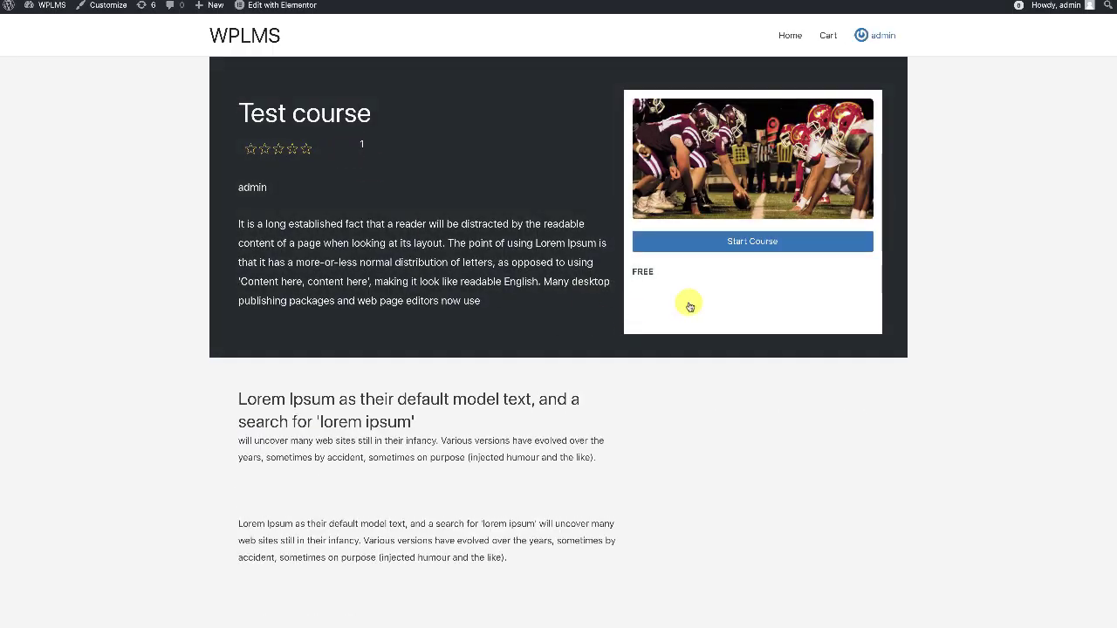
scroll(466, 376, down, 5)
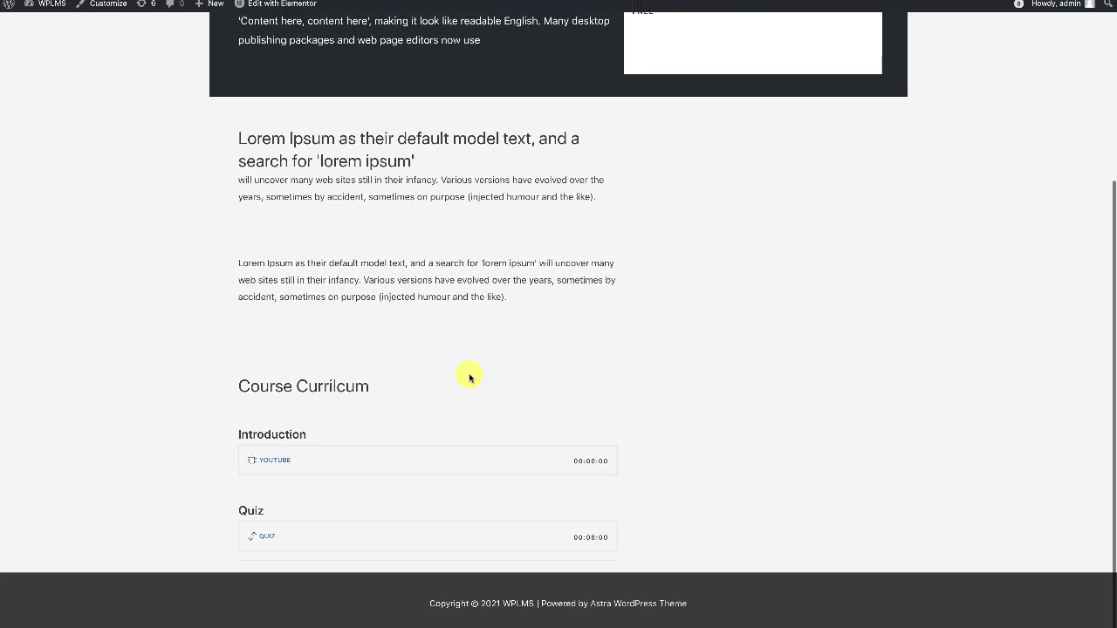
scroll(306, 547, up, 5)
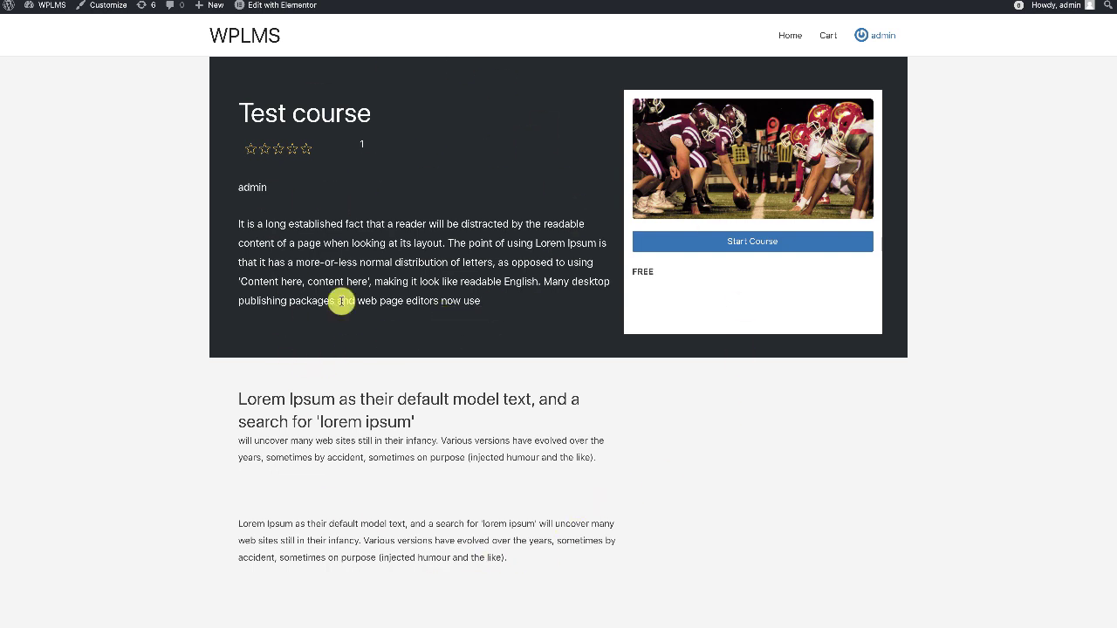
- Start Test course from its public page and continue past the Youtube unit to the quiz
click(708, 242)
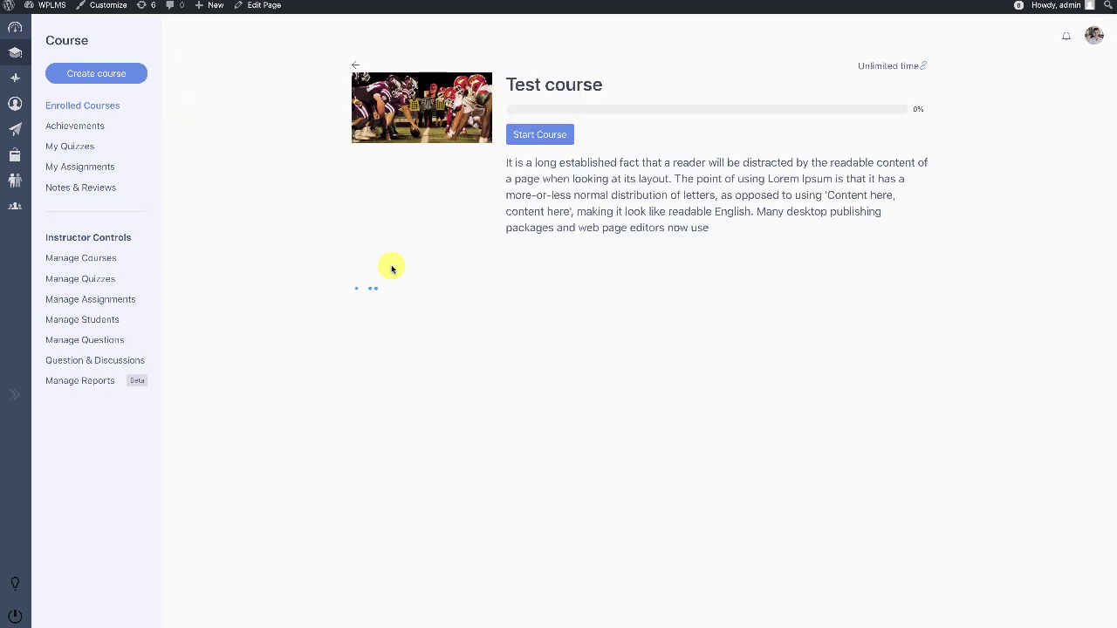
click(445, 288)
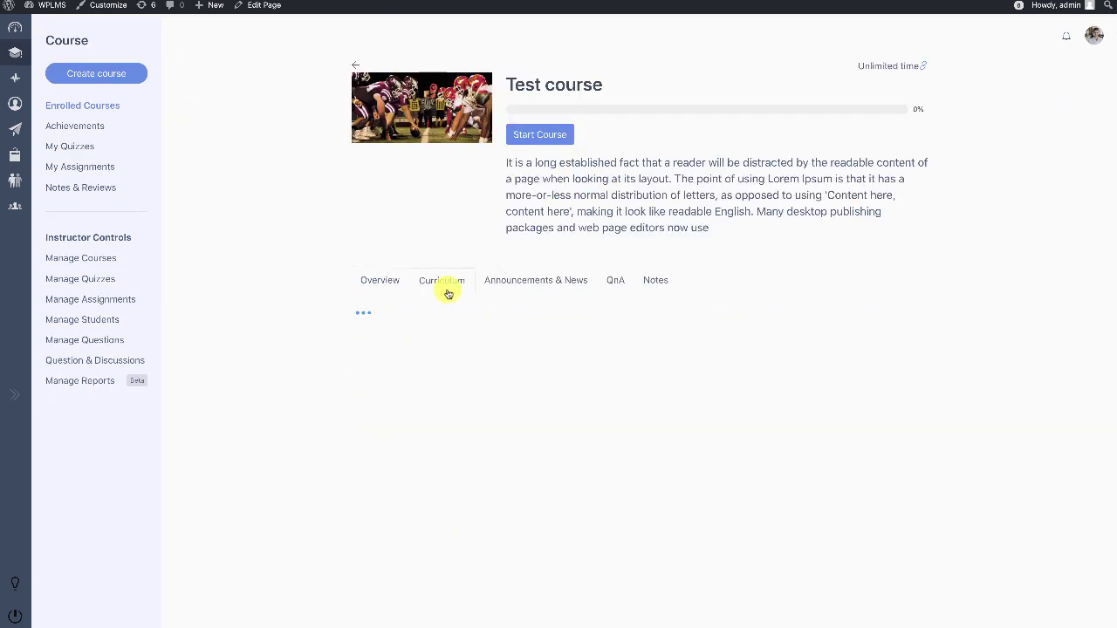
click(537, 139)
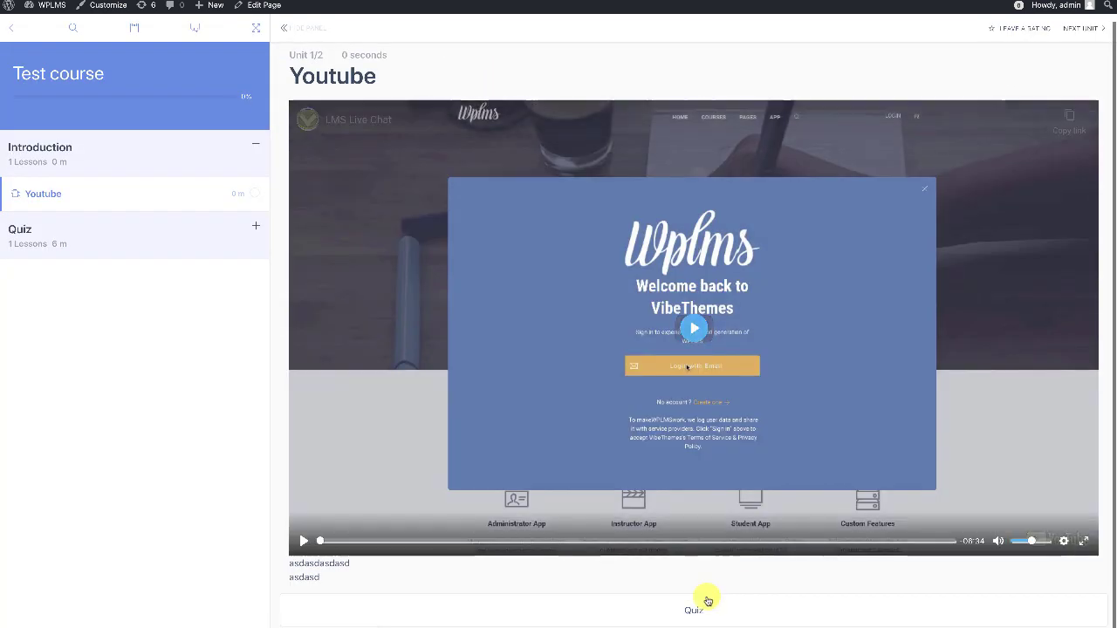
click(705, 602)
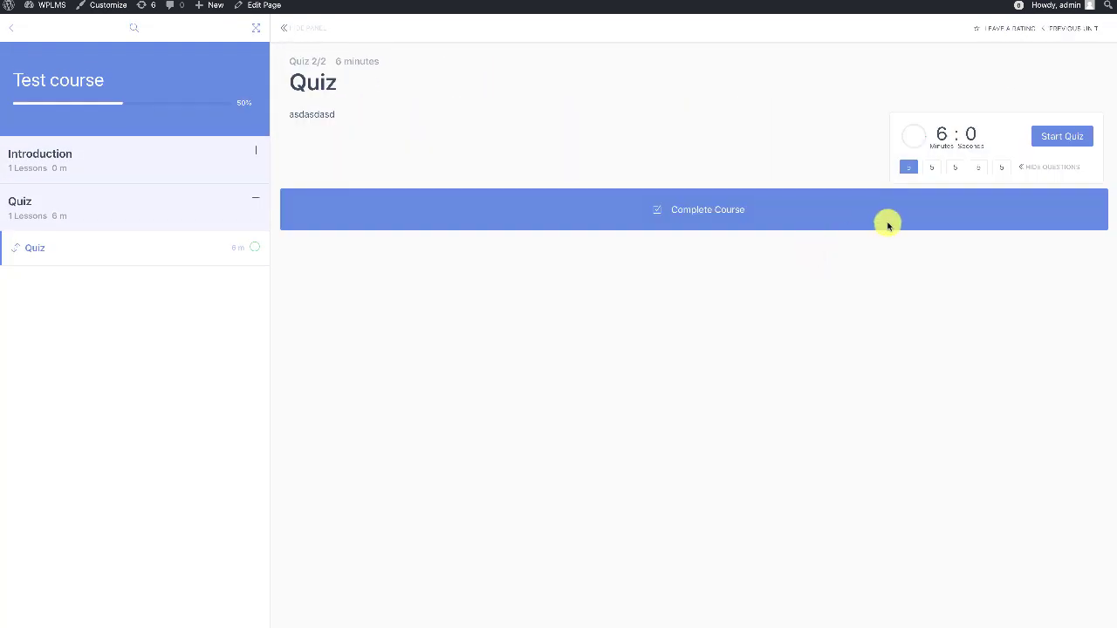
- Start the course quiz, answer its questions, and submit it
click(1054, 135)
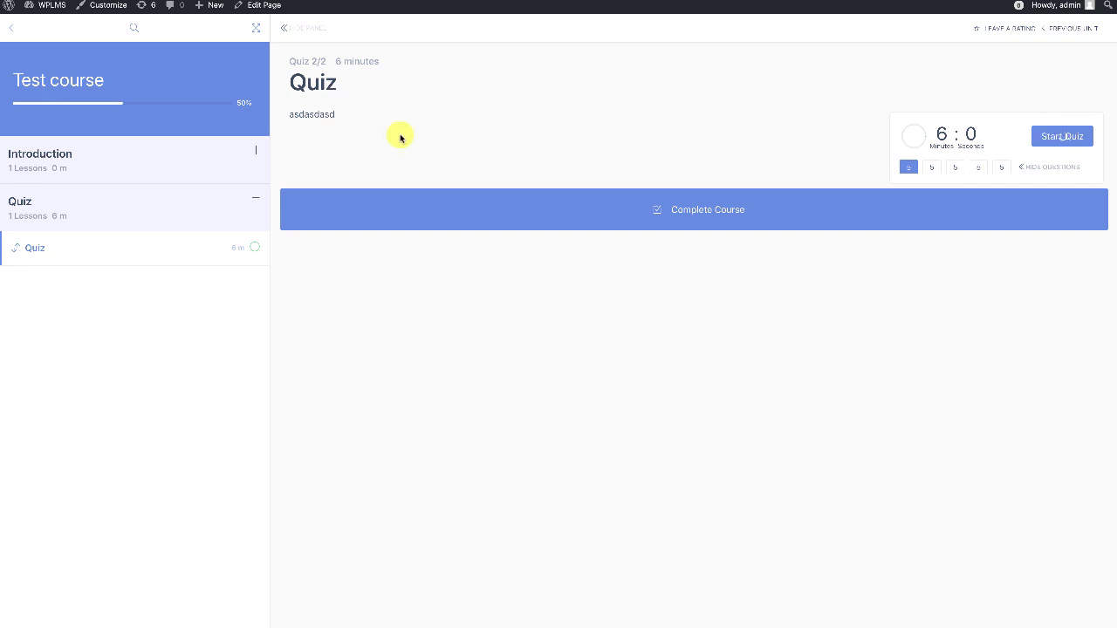
click(327, 210)
click(367, 276)
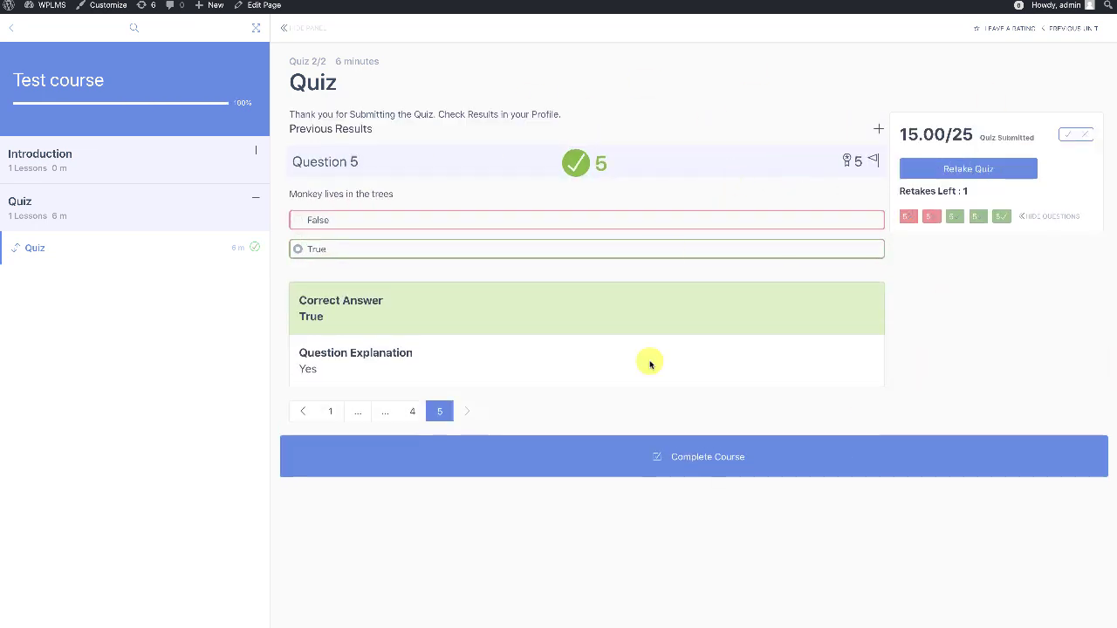
- Complete Test course with a four-star review titled ddsfdsf and the text sdfsdf, and return to the enrolled courses
click(663, 453)
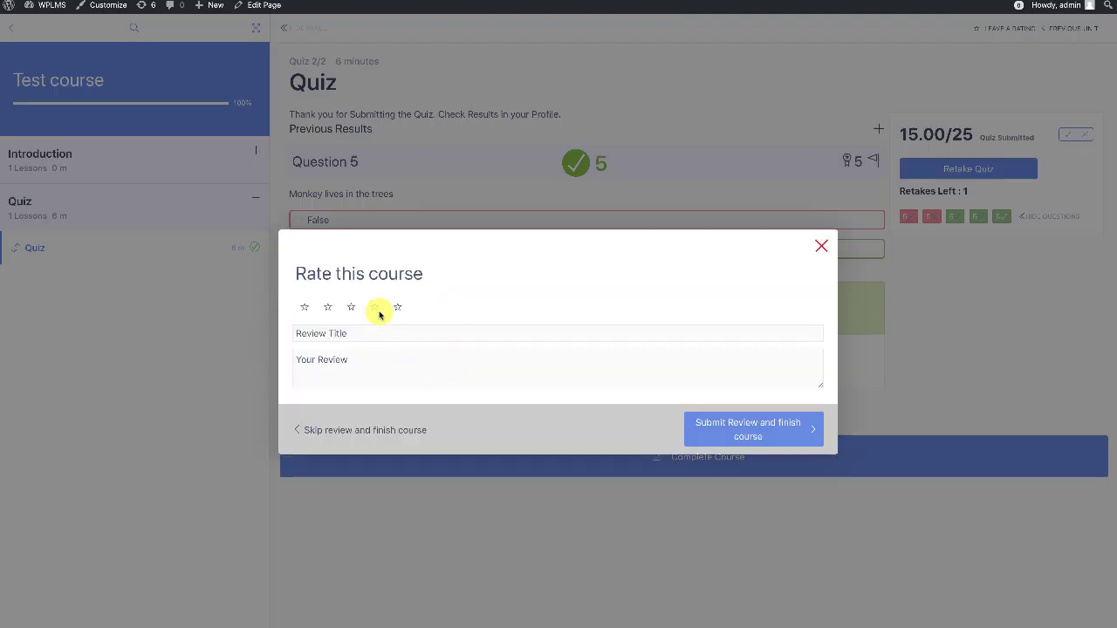
click(374, 307)
click(365, 333)
text(ddsfdsf)
click(347, 358)
text(sdfsdf)
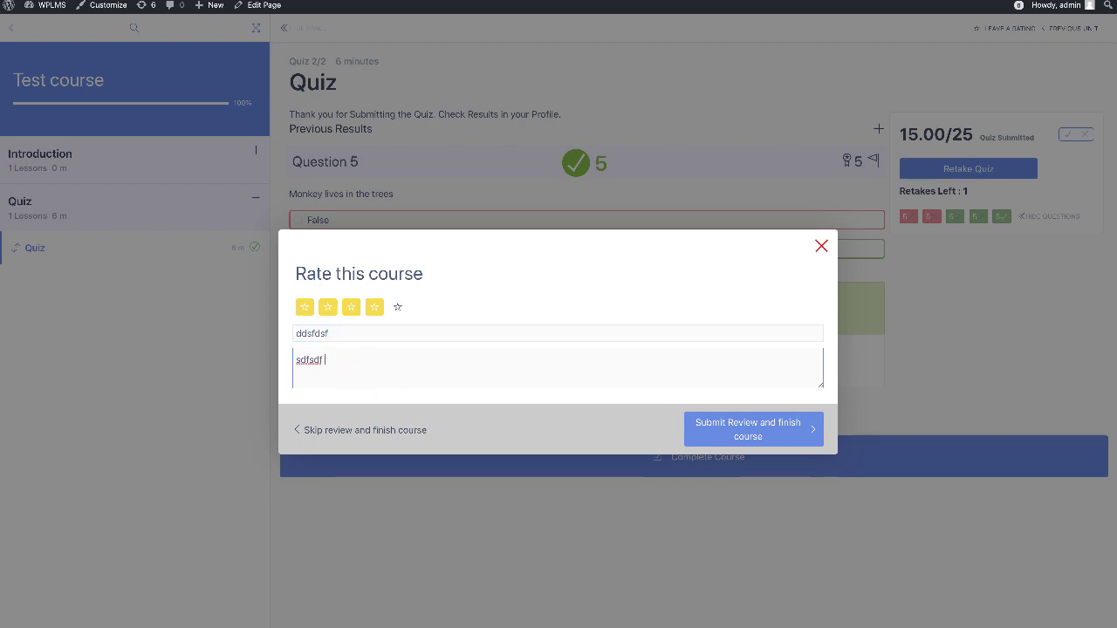
click(734, 429)
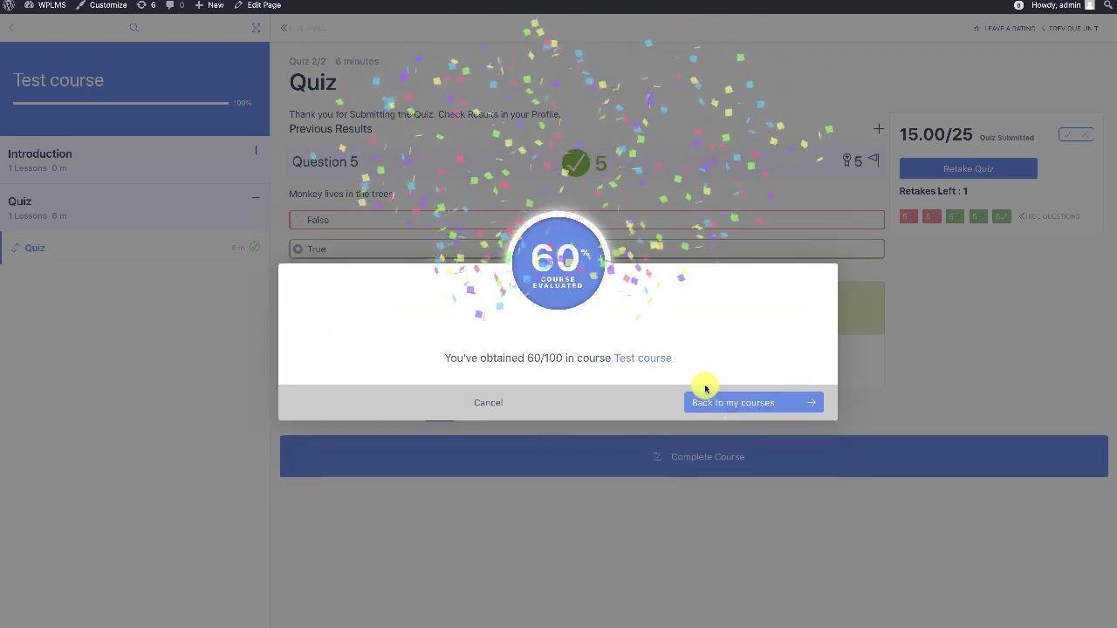
click(743, 401)
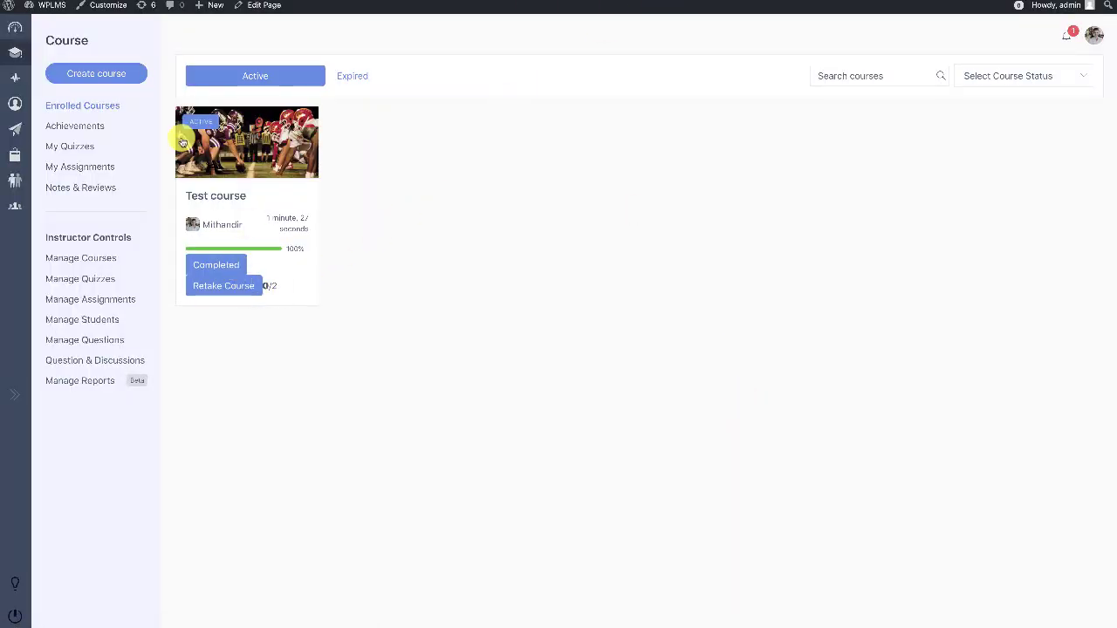
- Examine the rating and course reviews on Test course's public page
click(250, 176)
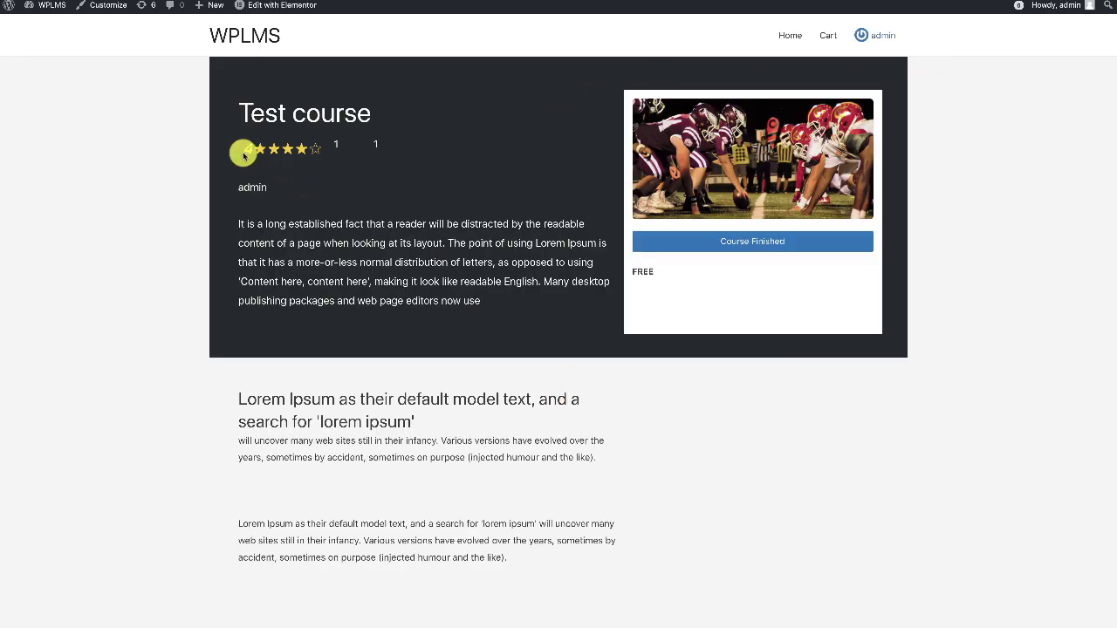
scroll(392, 250, down, 10)
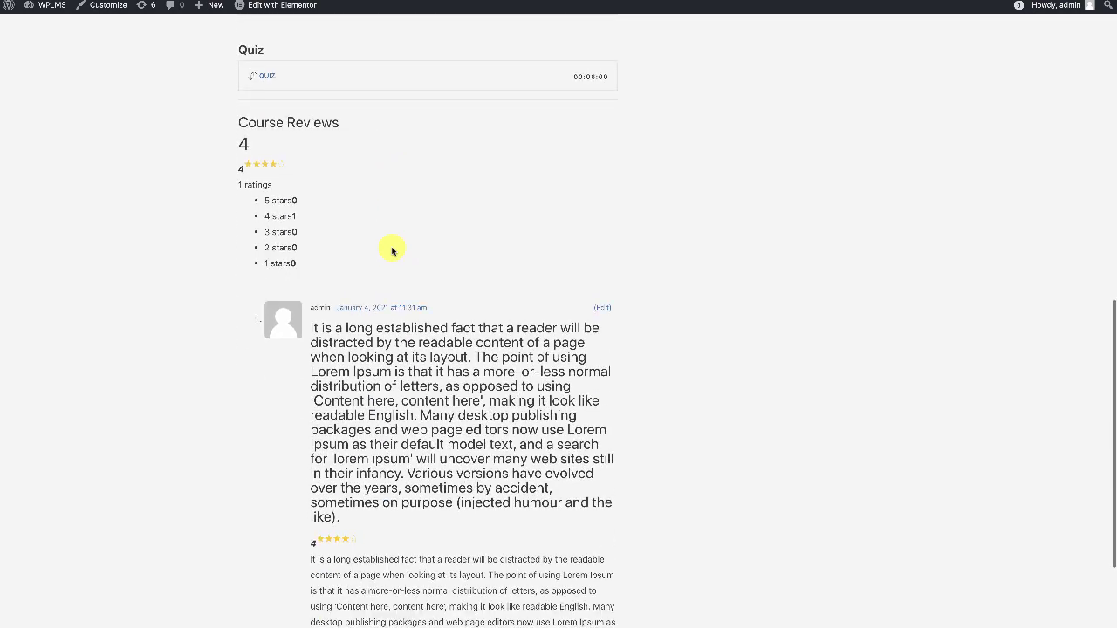
scroll(392, 250, up, 1)
scroll(392, 244, down, 3)
scroll(392, 249, up, 15)
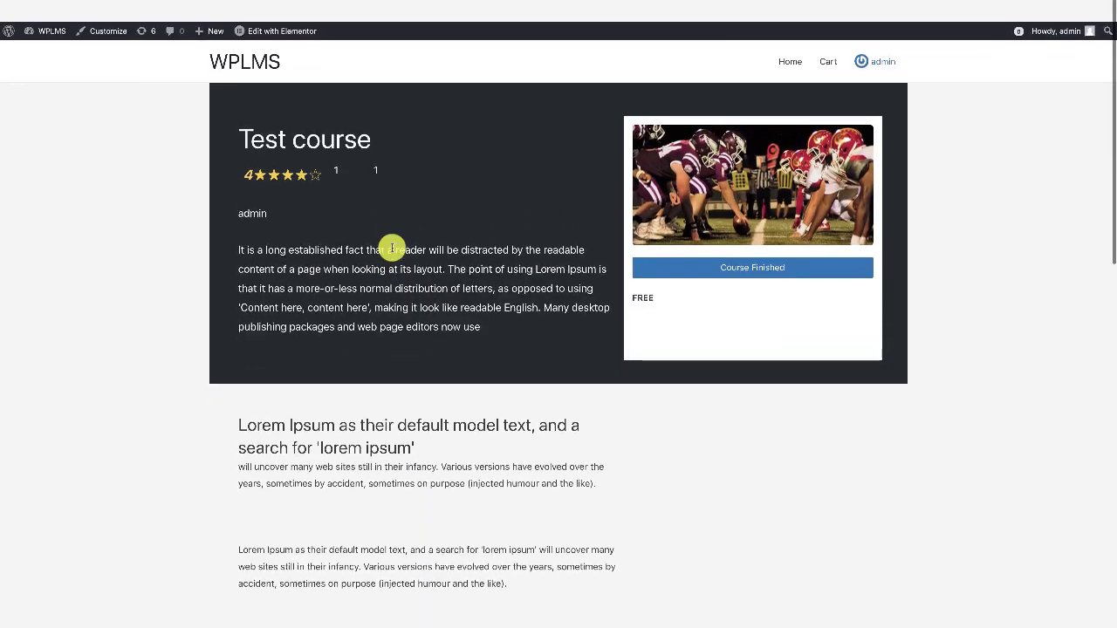
- Fill in the member profile's base, contact, work and bio fields with placeholder details, and open the profile view
click(253, 35)
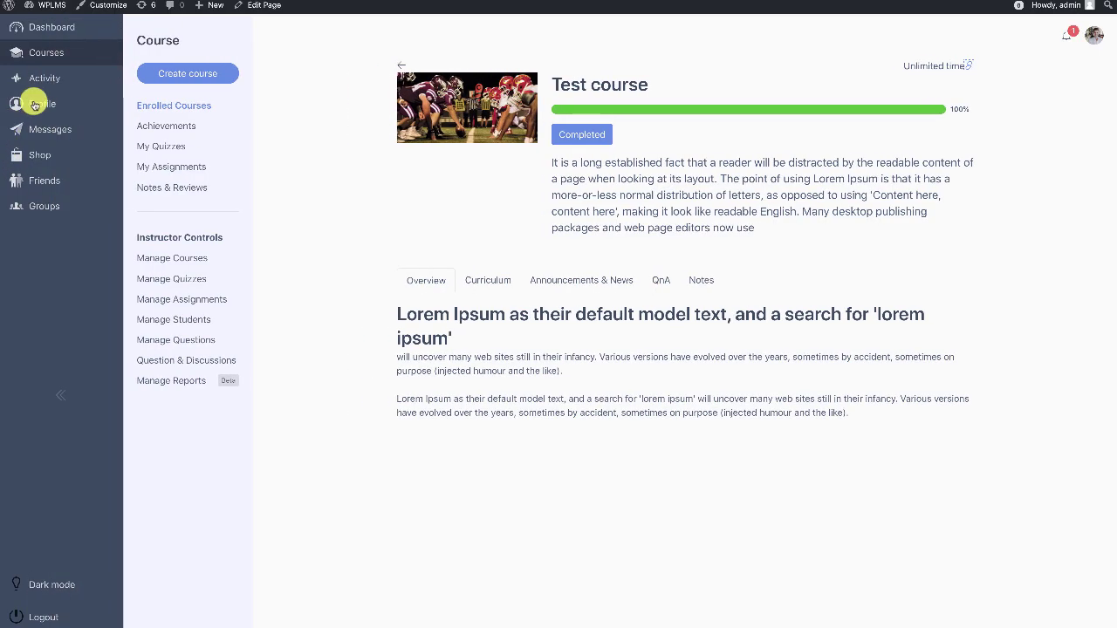
click(35, 104)
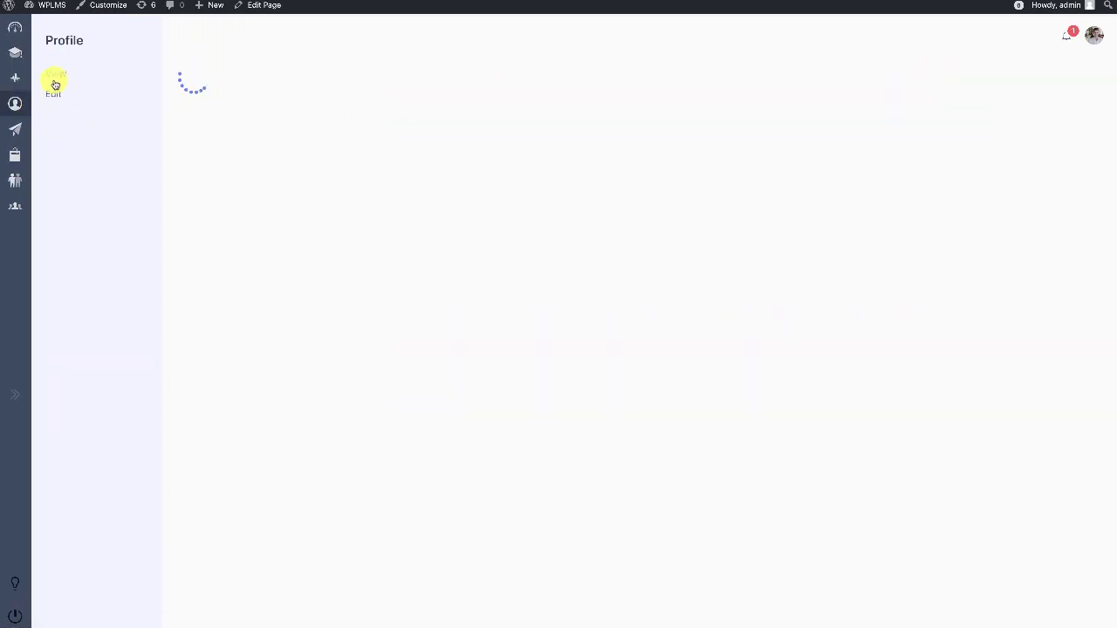
click(51, 92)
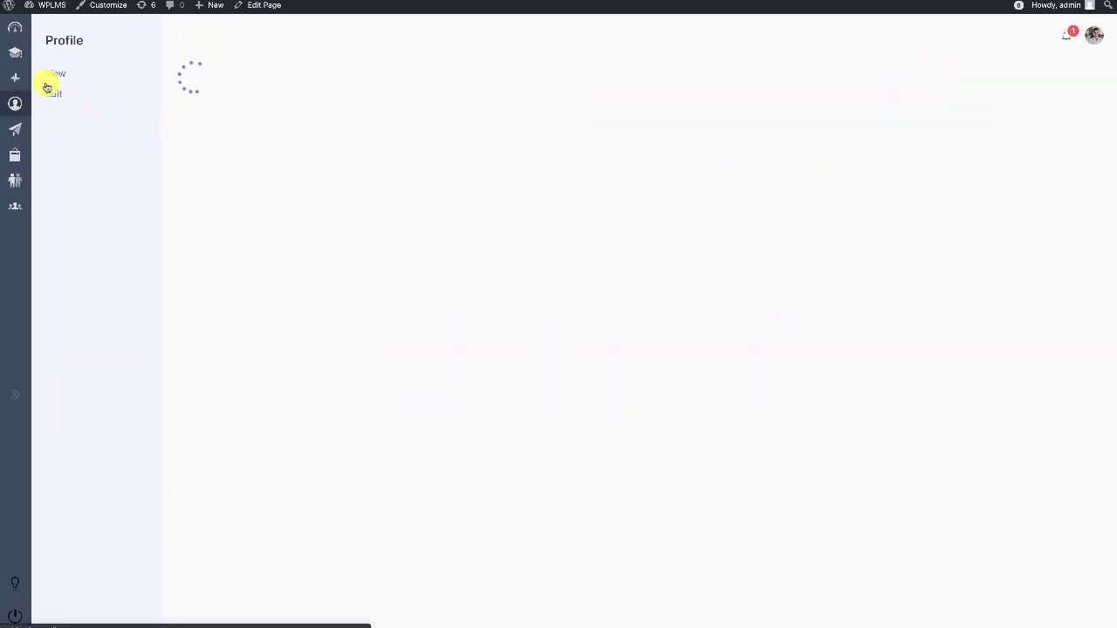
click(195, 220)
click(231, 245)
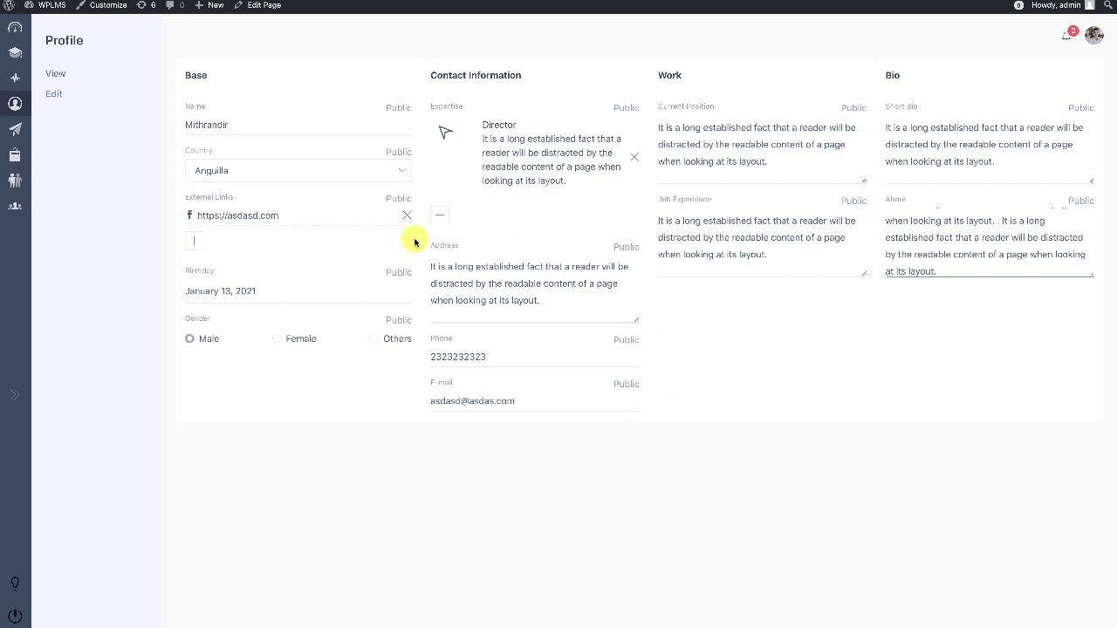
click(54, 77)
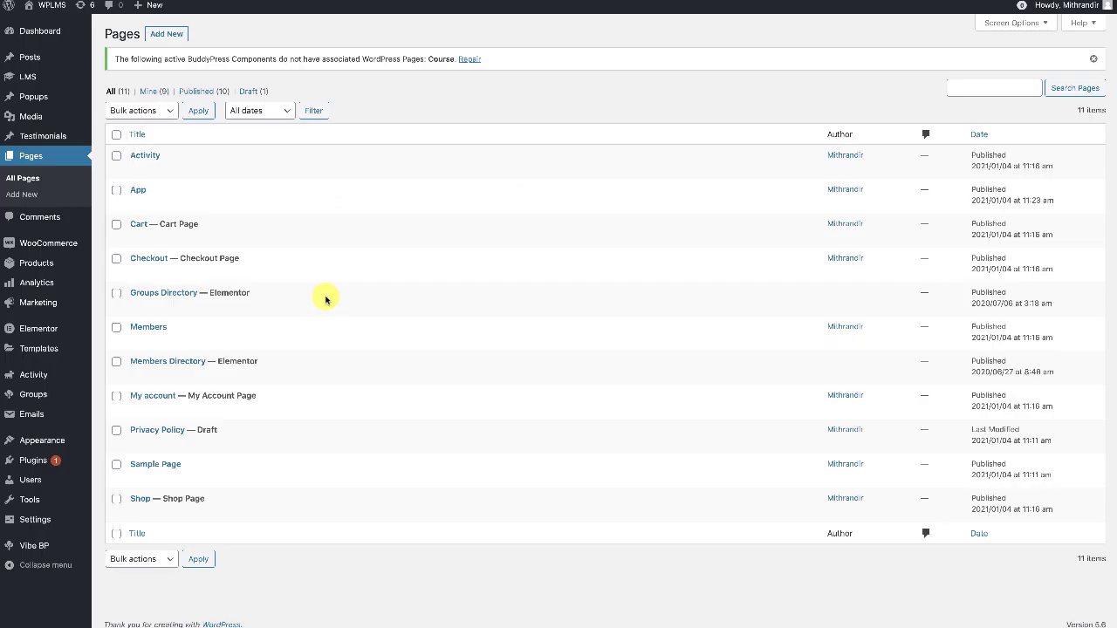
- Open the list of Vibe BP course cards in the WordPress admin
mouse_move(265, 285)
mouse_move(40, 548)
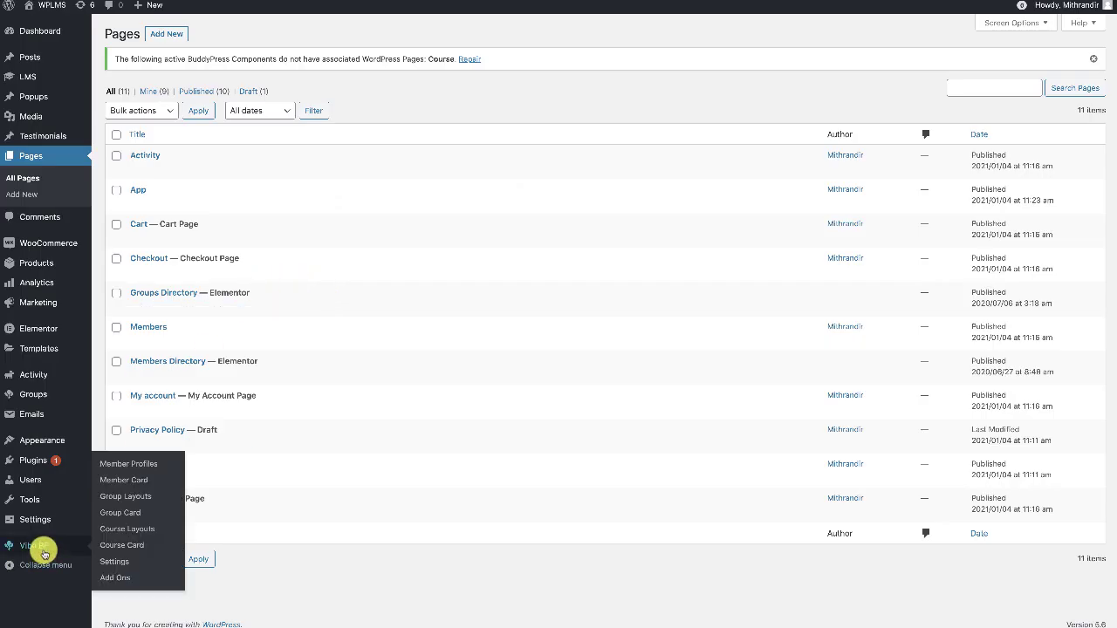
click(129, 548)
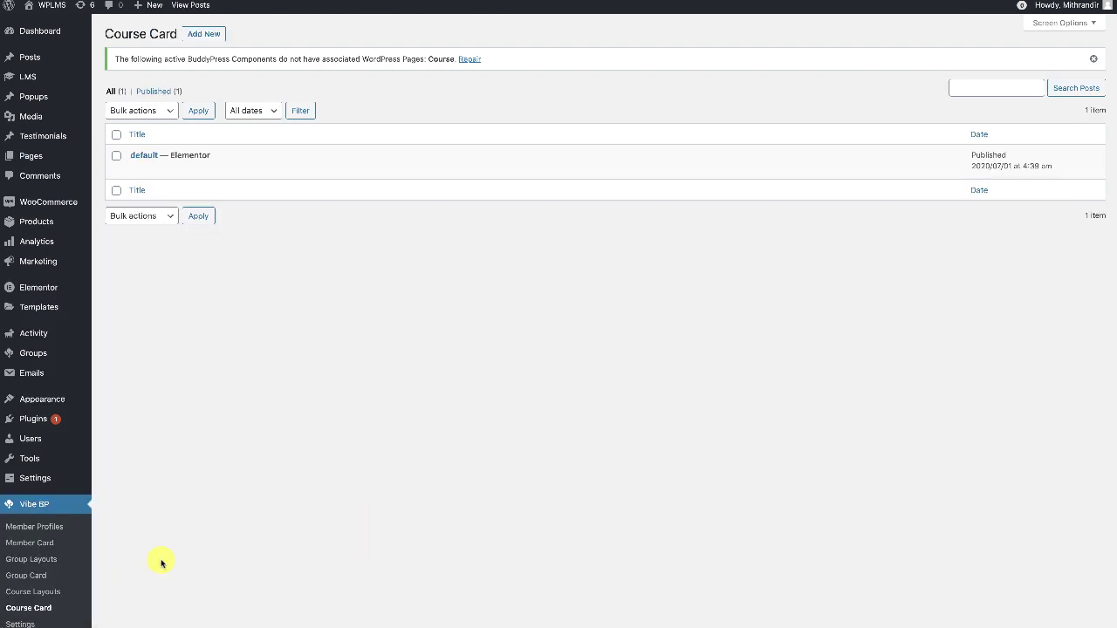
- Create a new page titled All courses and open it for editing with Elementor
mouse_move(40, 157)
click(111, 161)
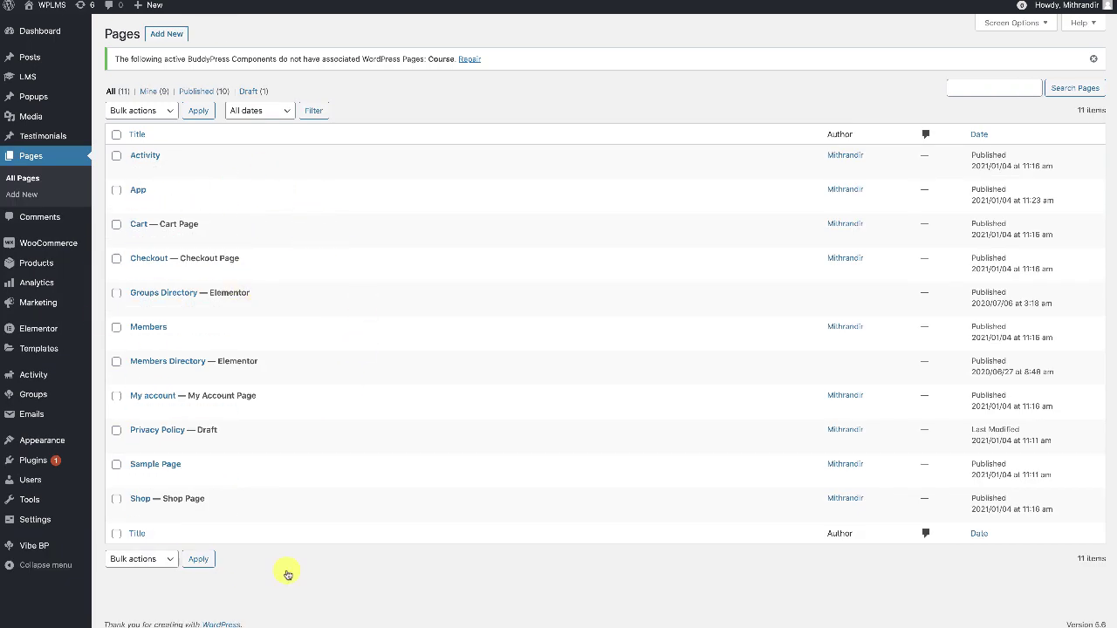
click(161, 36)
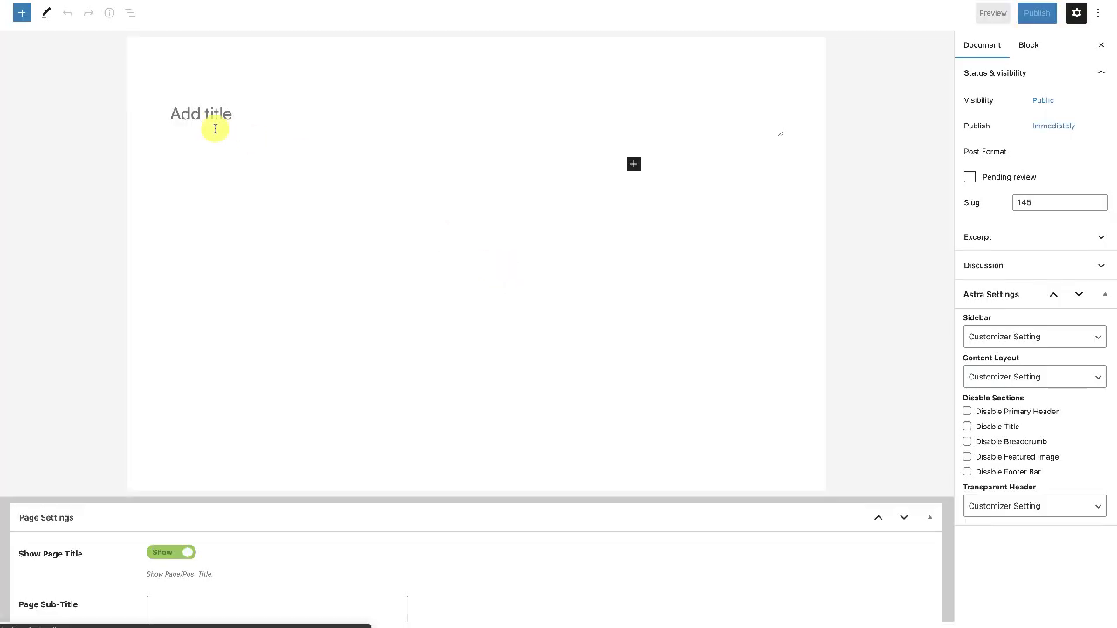
text(Al)
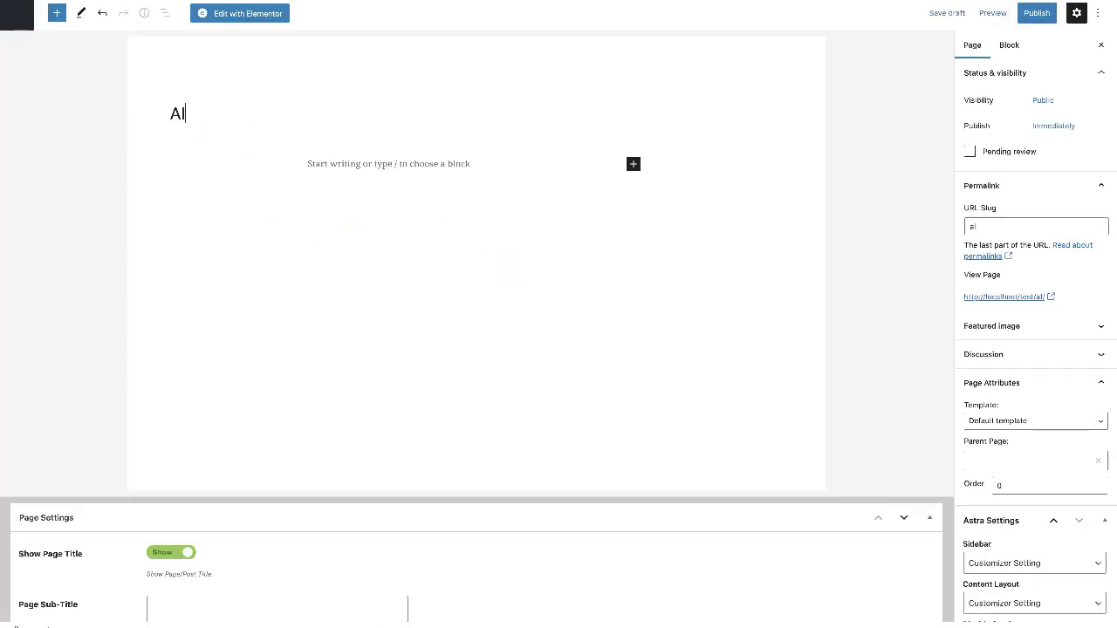
text(l courses)
click(262, 13)
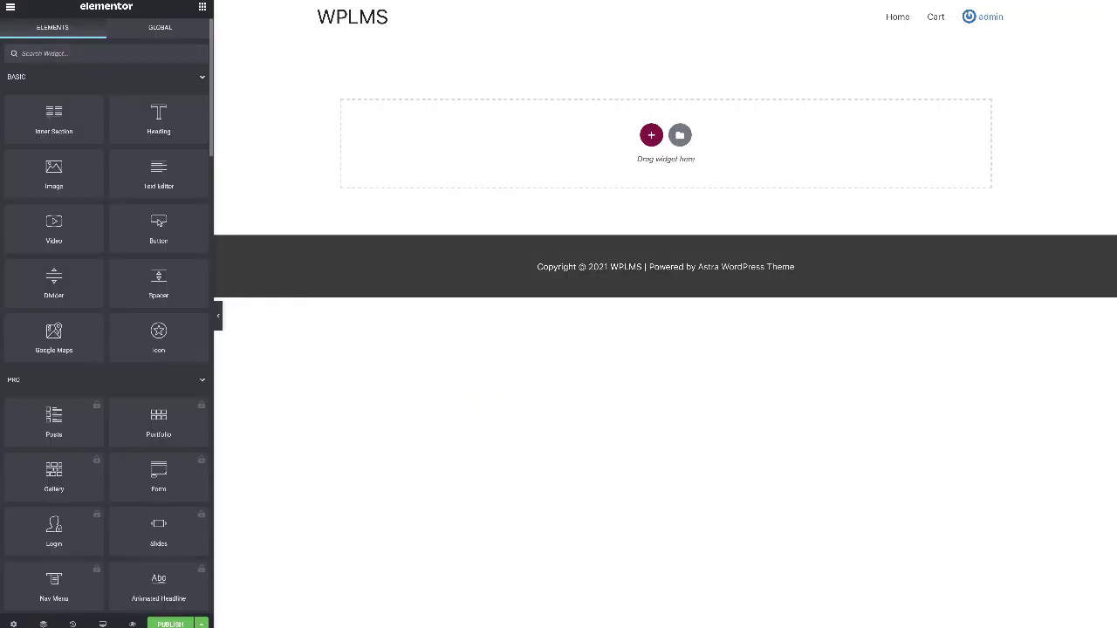
- Find the Course Directory widget by searching for dire and add it to the All courses page
text(dire)
drag(55, 155, 602, 144)
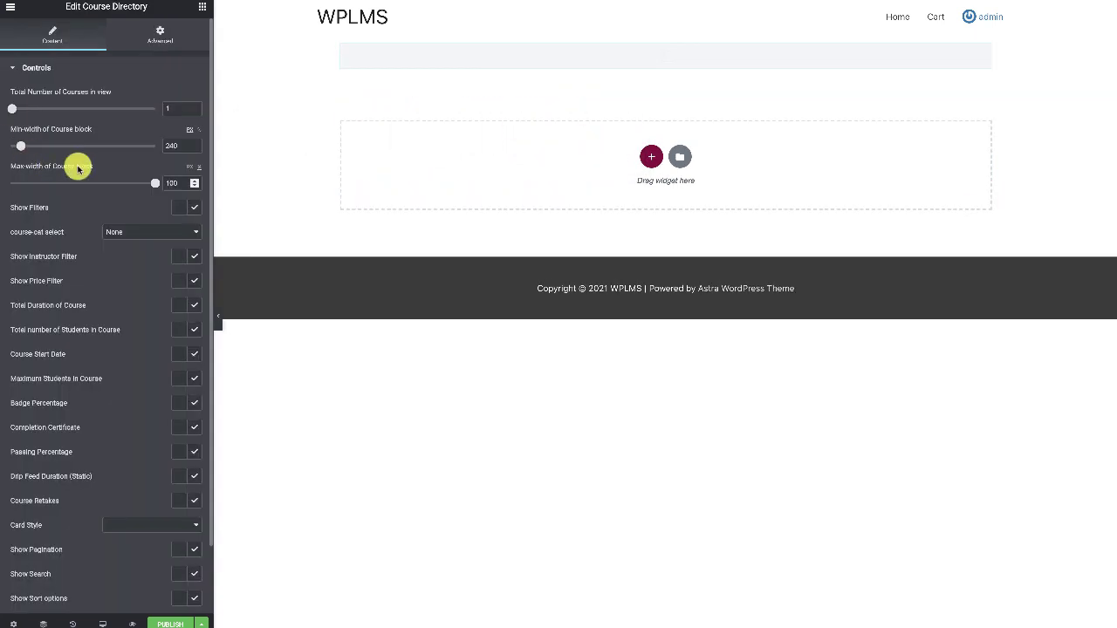
- Set the Course Directory to 5 courses, 333 px maximum width, all categories, Elementor Course card style and sort options, and open Test course from the published page
scroll(166, 349, down, 1)
click(167, 451)
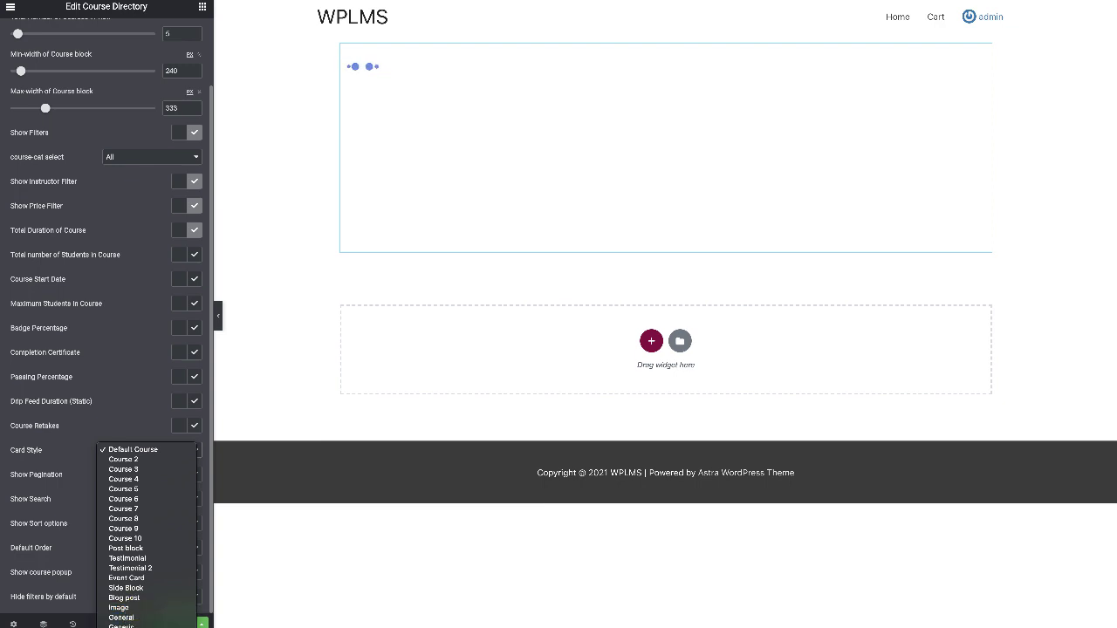
click(122, 618)
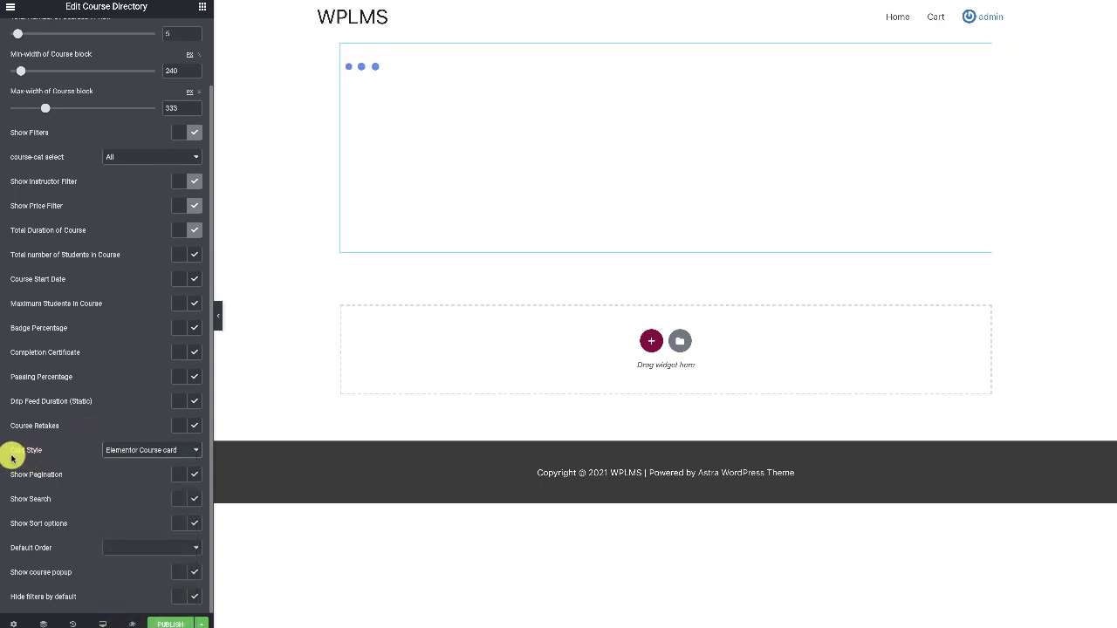
click(192, 521)
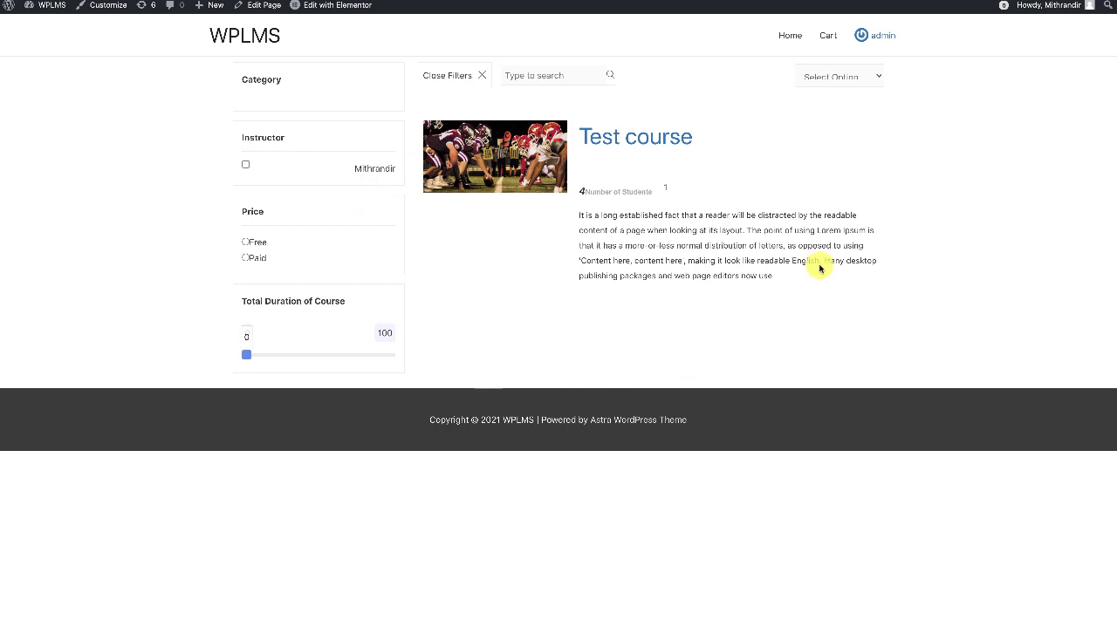
click(629, 140)
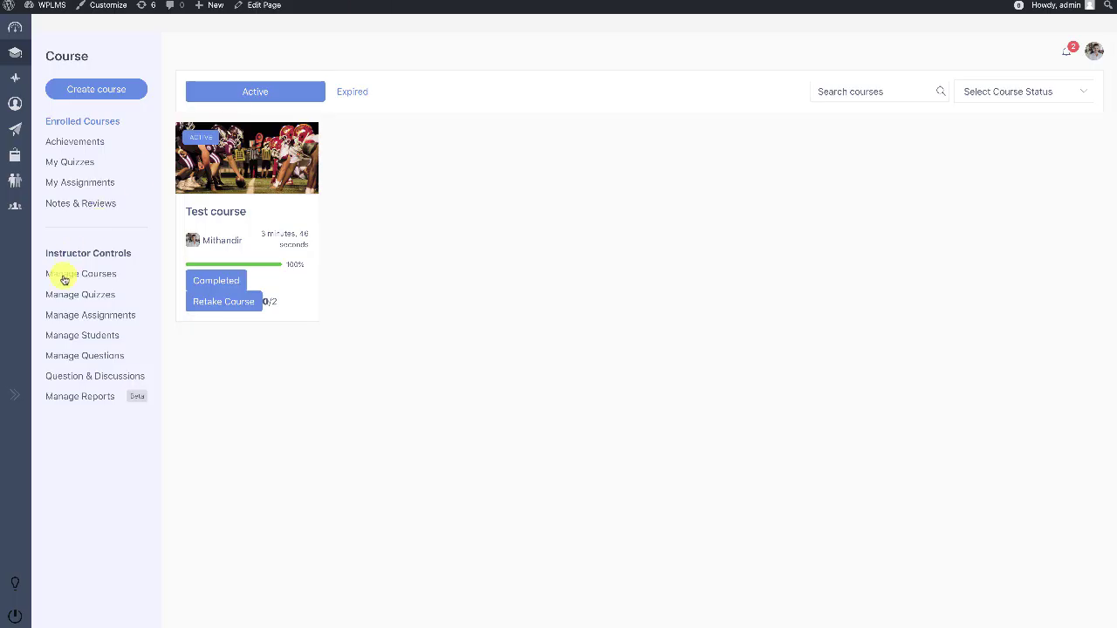
- Open Test course for editing from the instructor's managed courses and go to its Accessibility settings
click(64, 275)
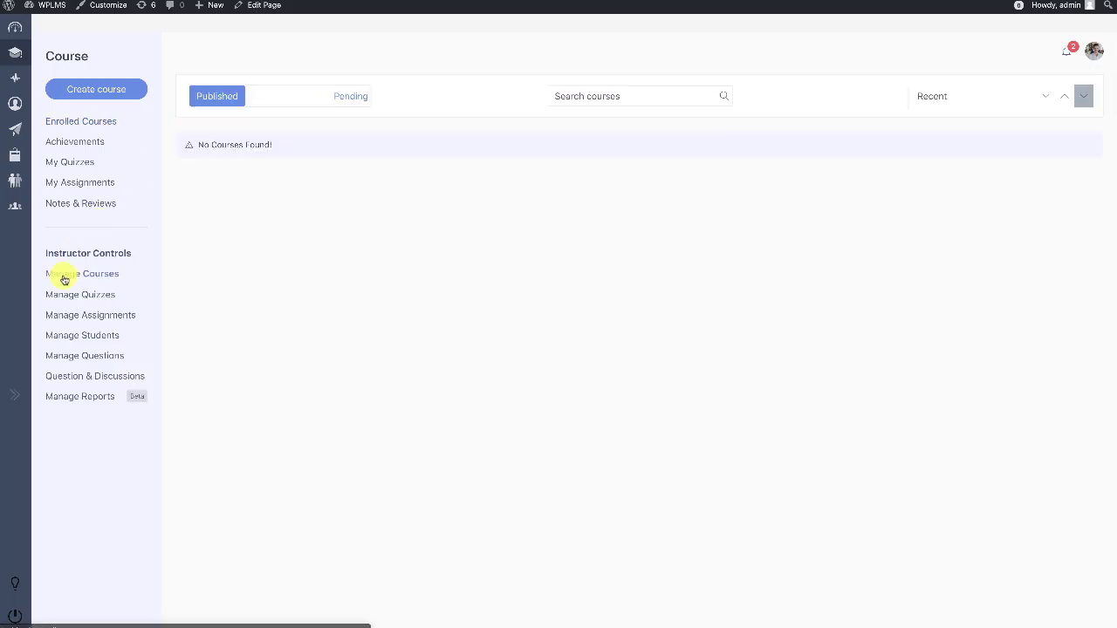
click(83, 92)
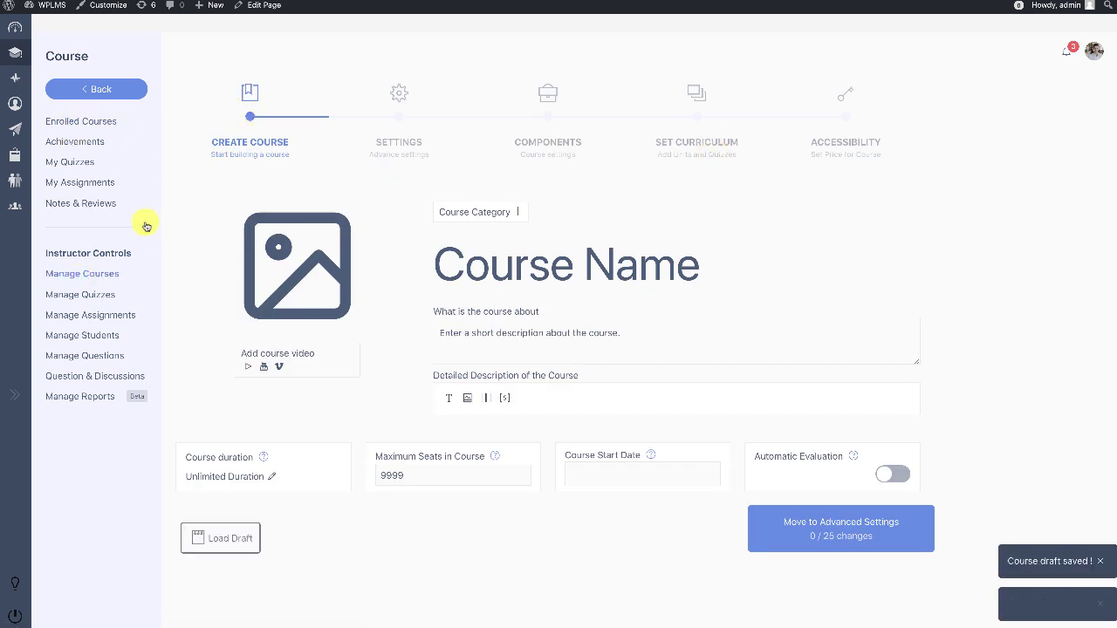
click(106, 91)
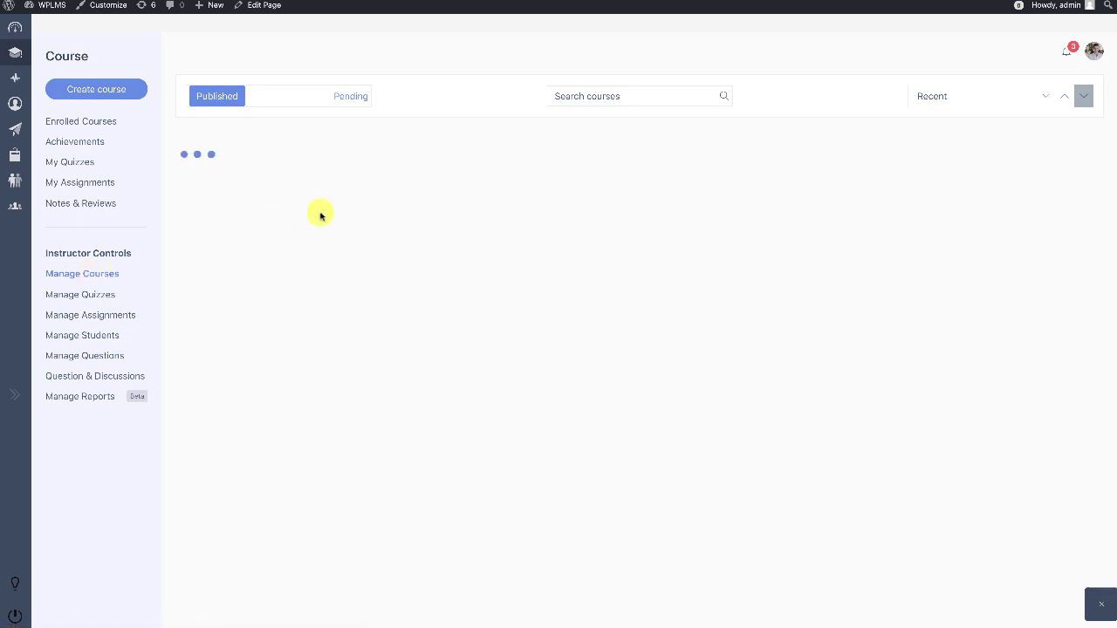
click(270, 181)
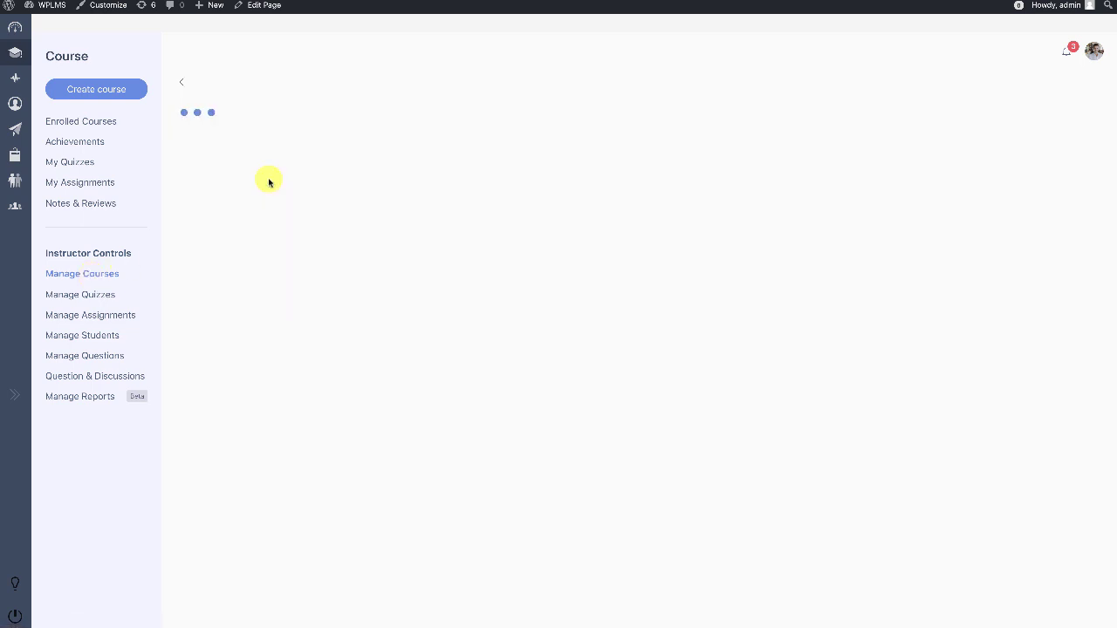
click(712, 211)
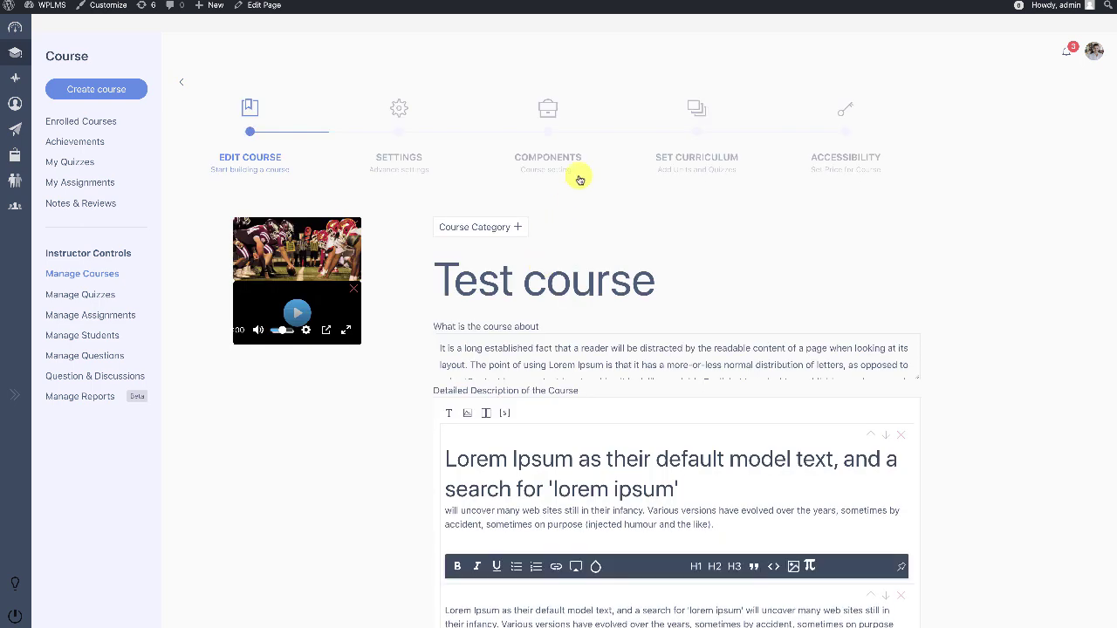
click(569, 158)
click(746, 169)
click(846, 159)
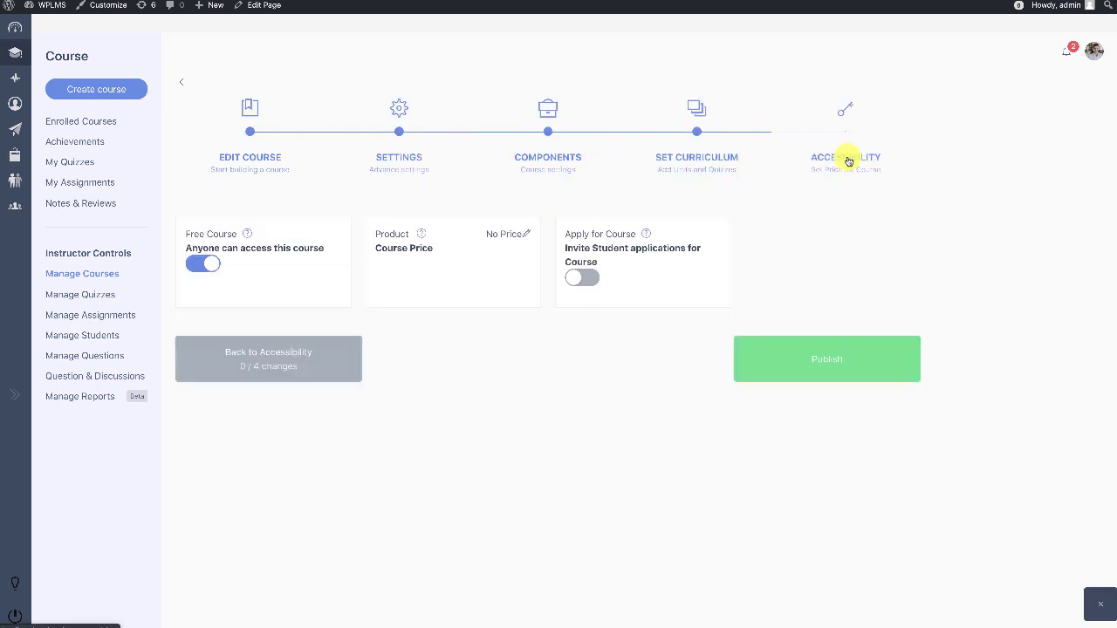
- Turn off free access for Test course, create a product priced at 19 with a sale price of 18, and publish the course
click(203, 263)
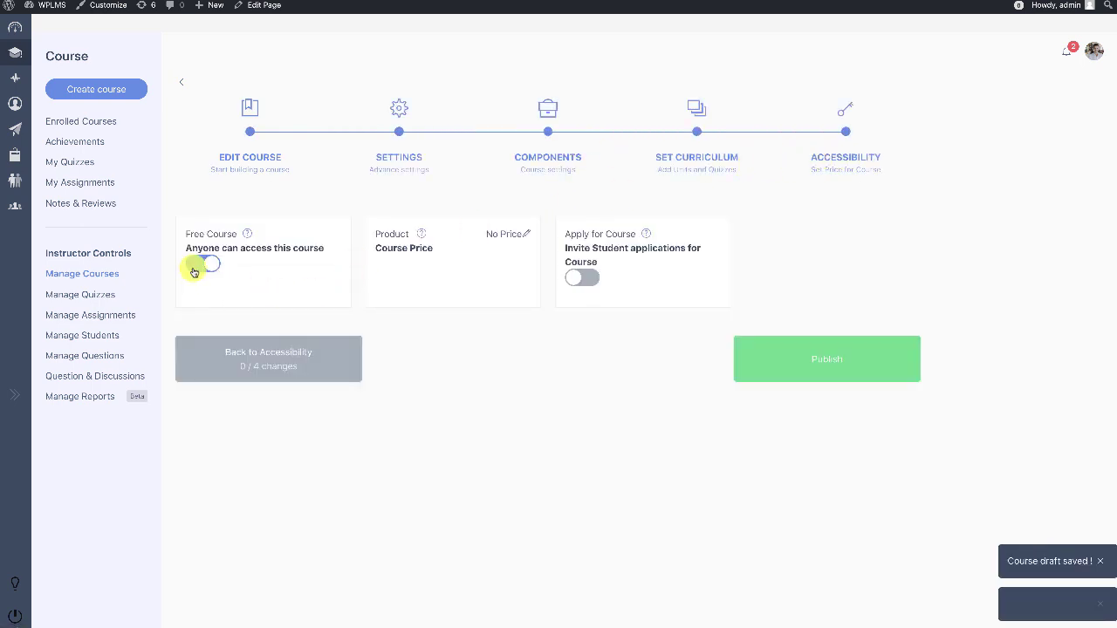
click(525, 234)
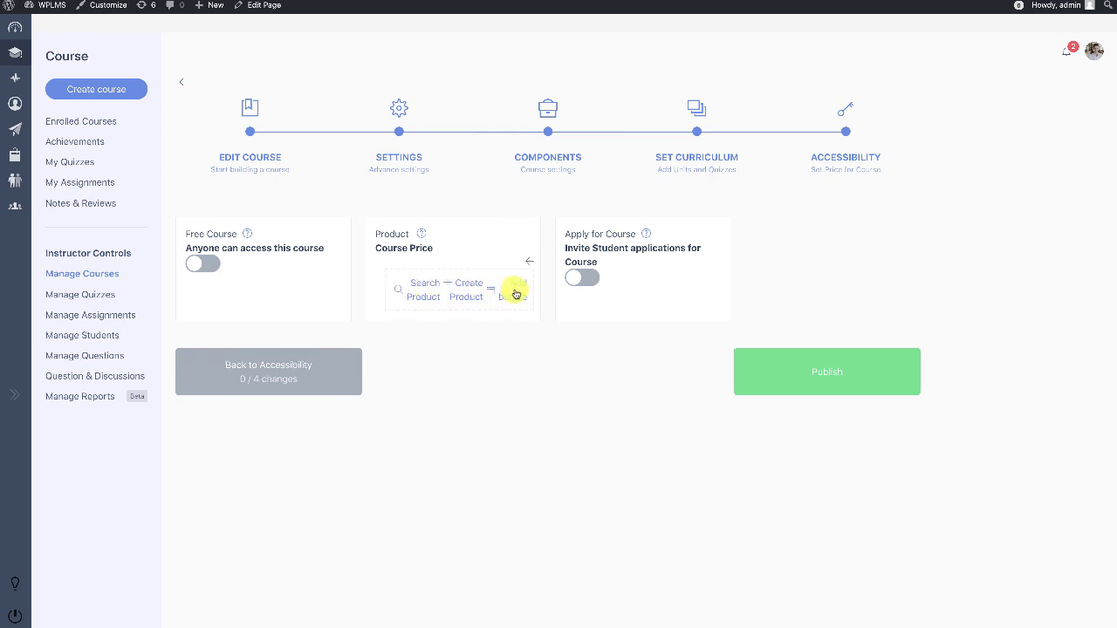
click(471, 288)
text(19)
click(436, 346)
text(18)
click(445, 407)
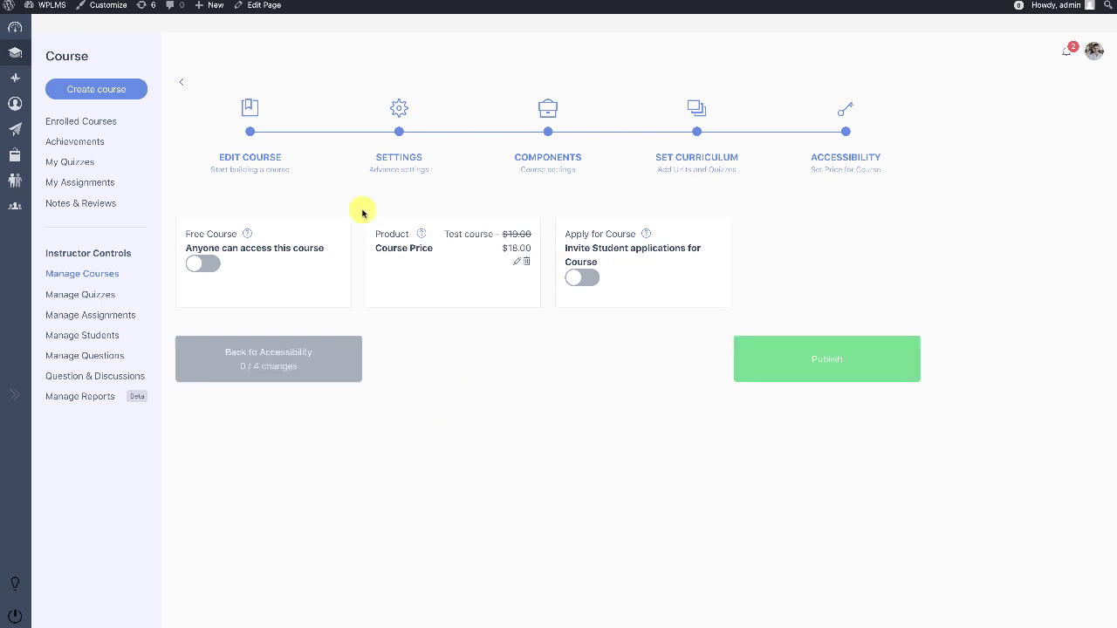
click(835, 355)
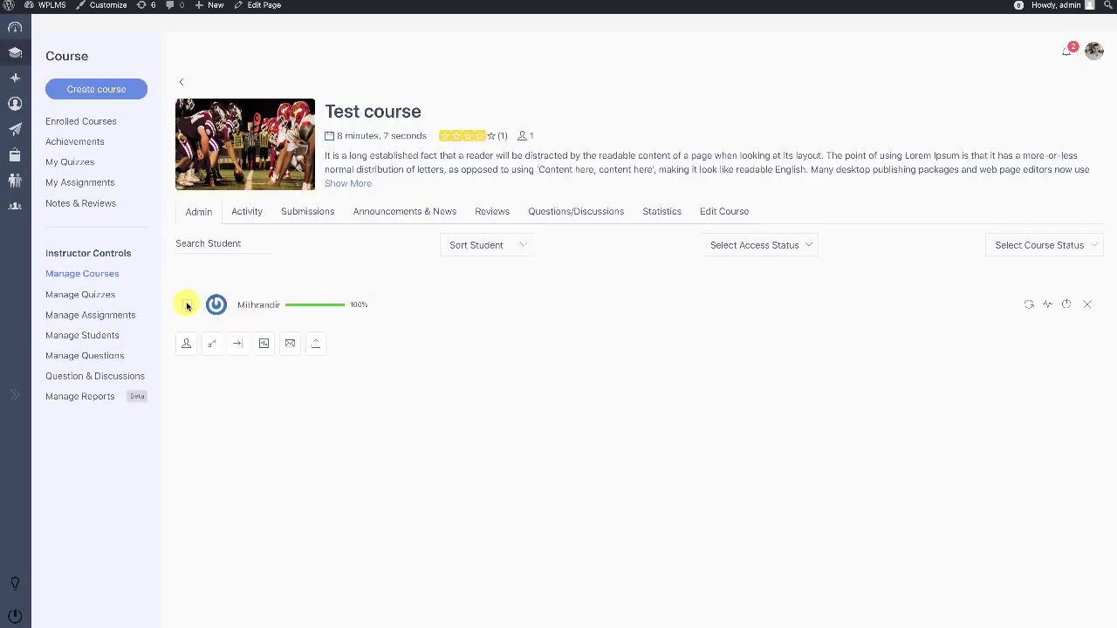
- Remove the enrolled student from Test course
click(1088, 304)
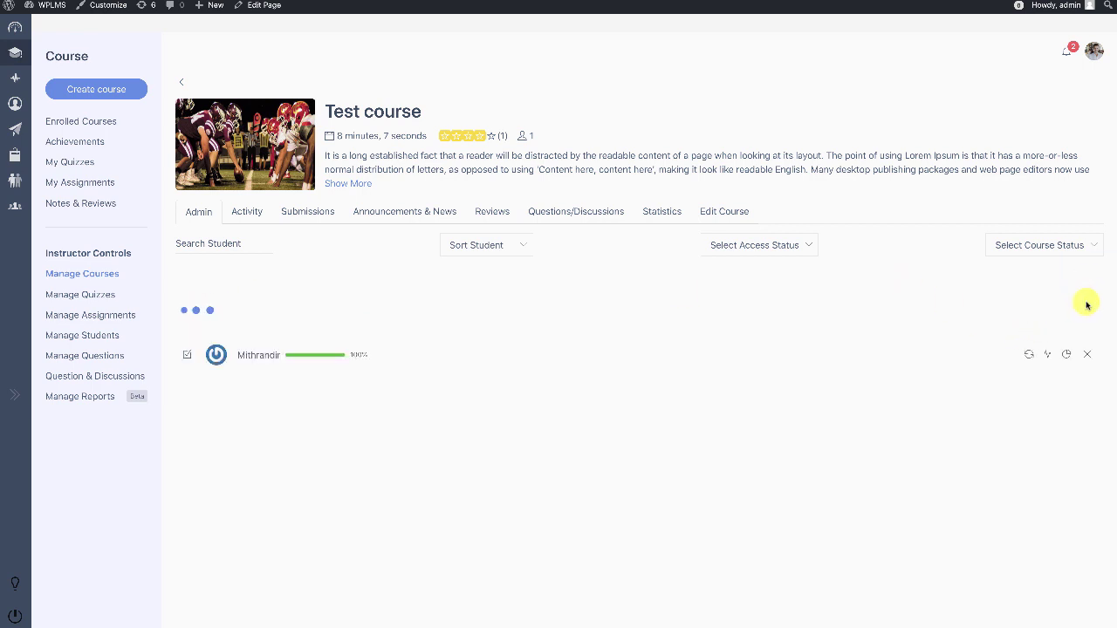
click(354, 182)
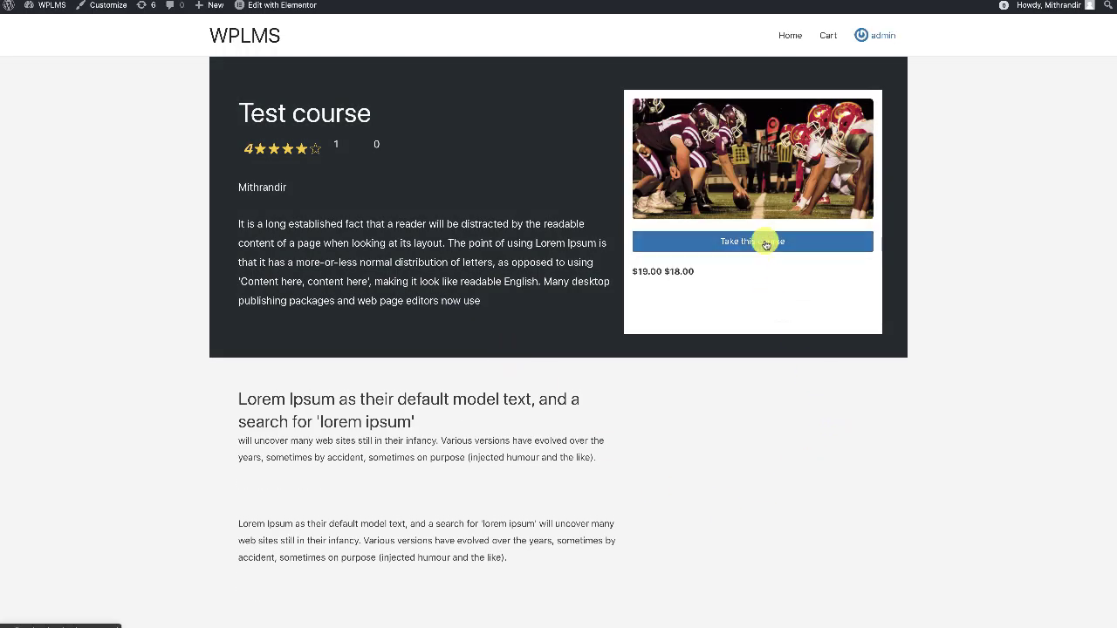
- Take Test course from its public page so it is added to the cart, and proceed to checkout
click(751, 241)
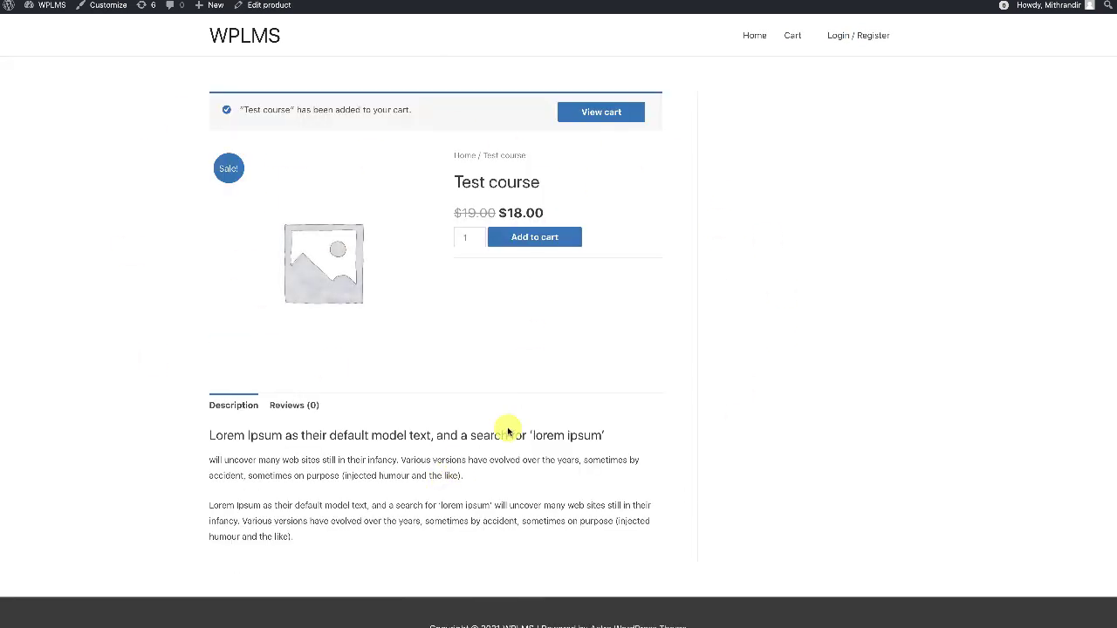
click(596, 112)
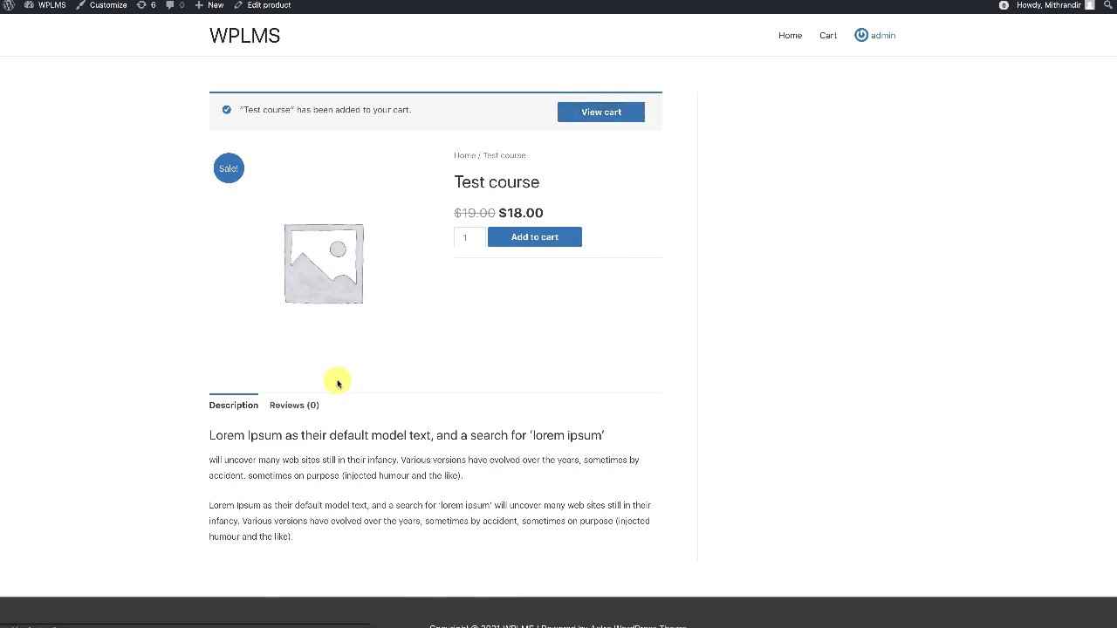
click(733, 338)
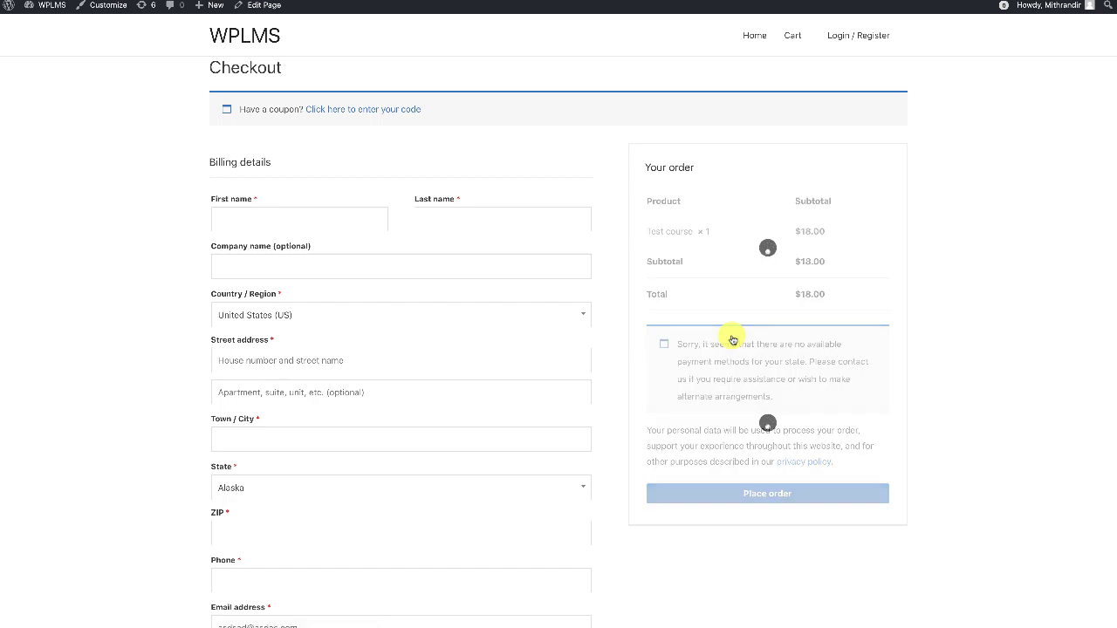
- Fill in the required billing details with placeholder values, with New York as the state, and place the order
click(329, 225)
text(asdasd)
click(446, 217)
text(asdasd)
click(392, 265)
text(as)
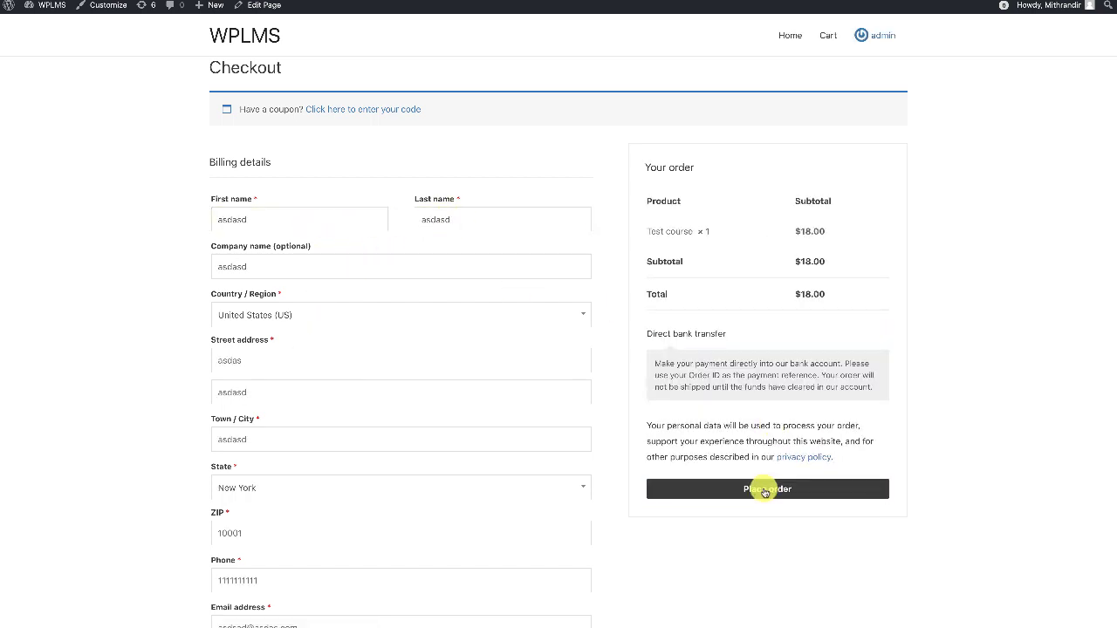
click(764, 490)
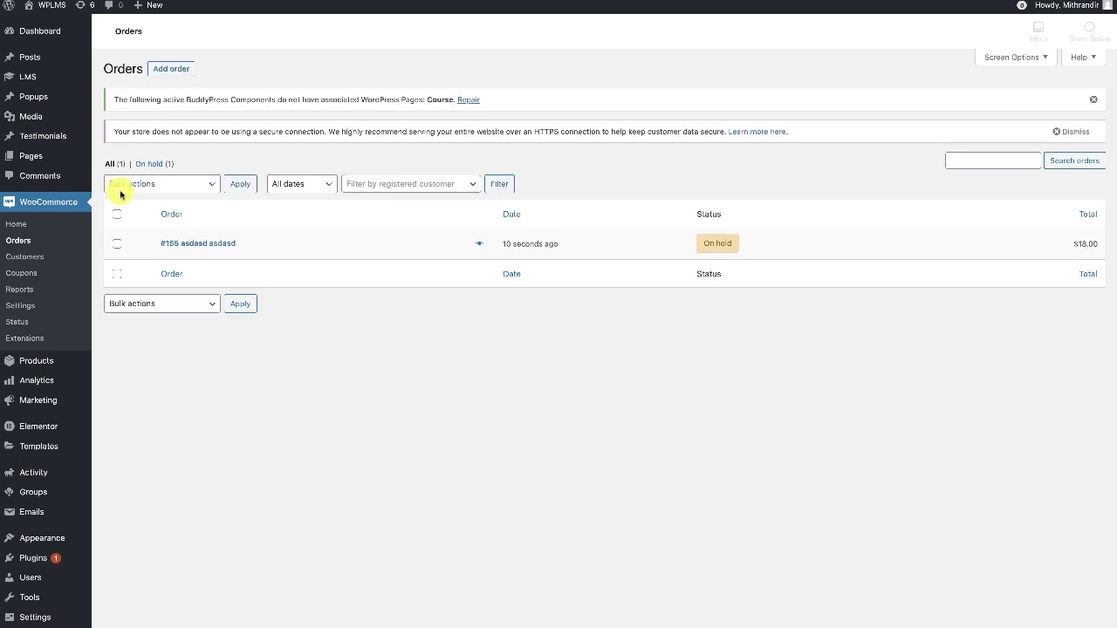
- Change the status of the new Test course order to completed in the WooCommerce orders list
click(150, 185)
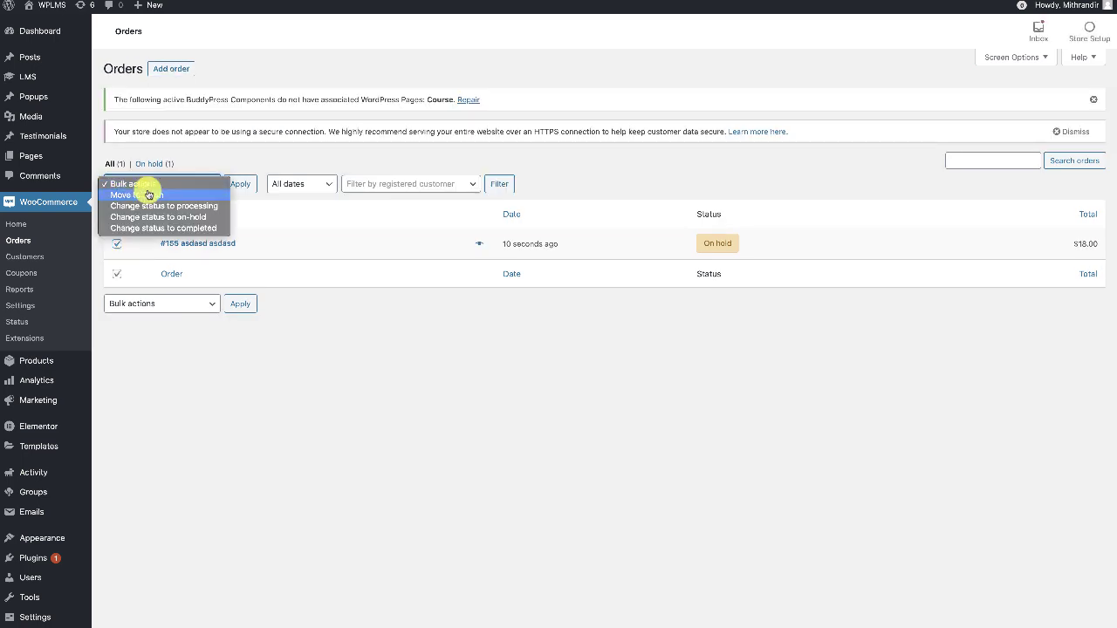
click(106, 225)
click(248, 307)
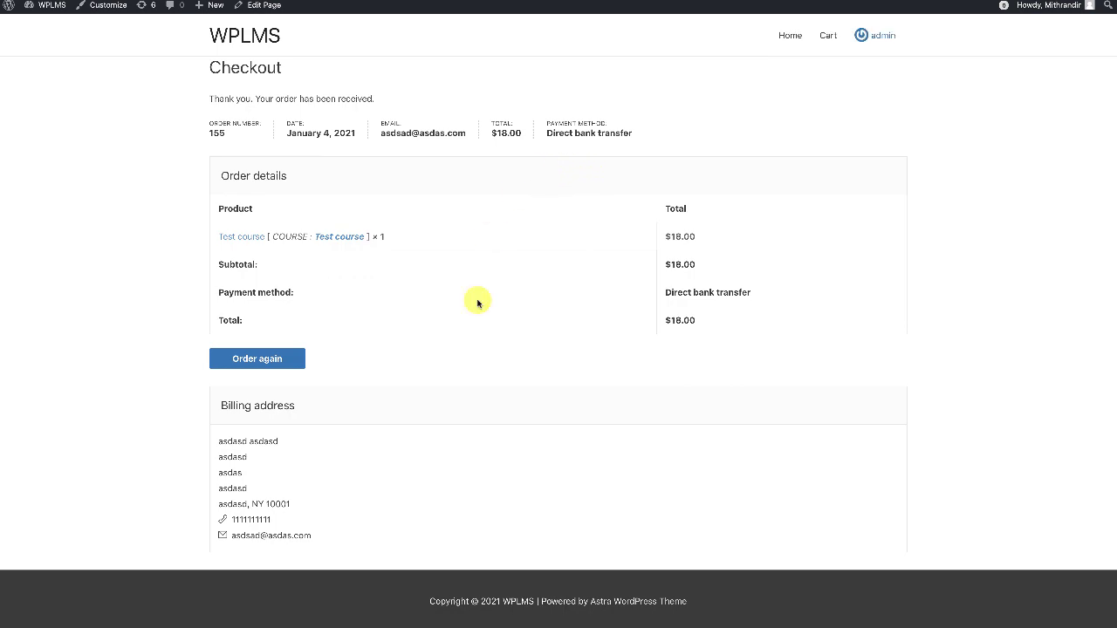
- Open Test course from the received order's details and start the course
click(335, 236)
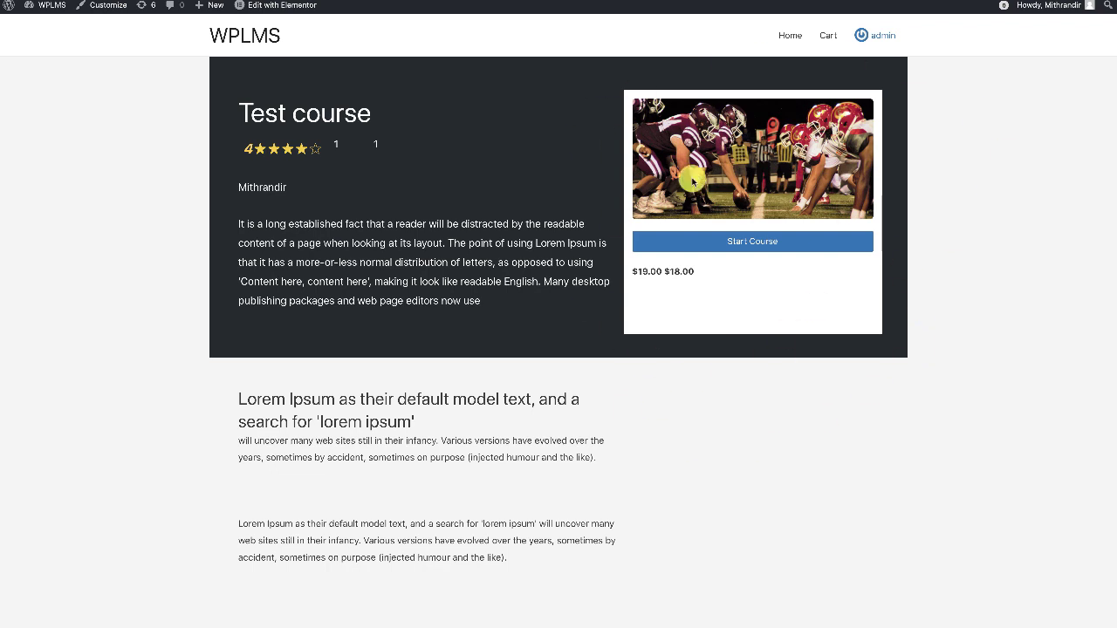
click(749, 242)
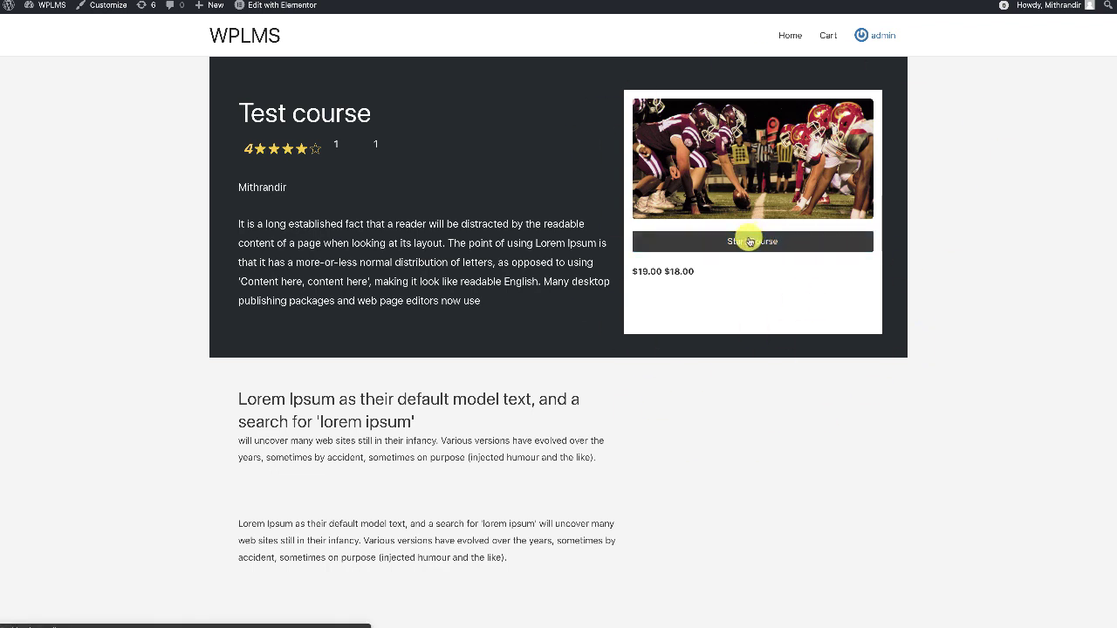